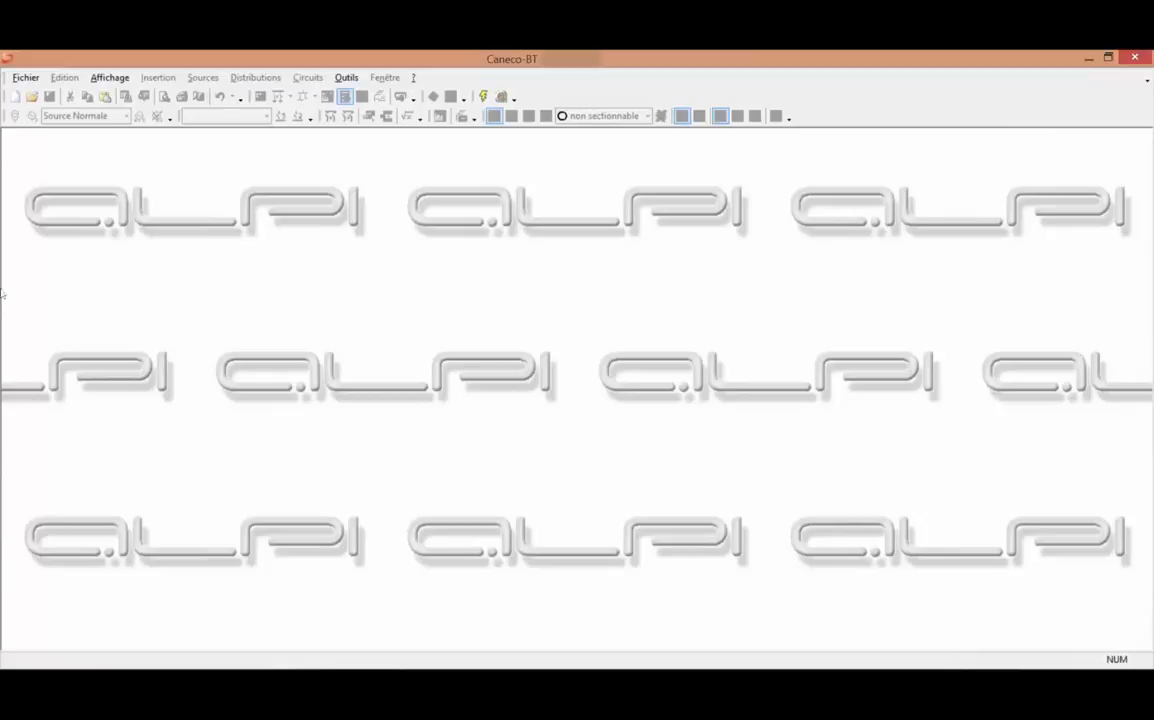
Step: Start a new project and open the manufacturer file list for general-use circuit breakers
left_click(14, 96)
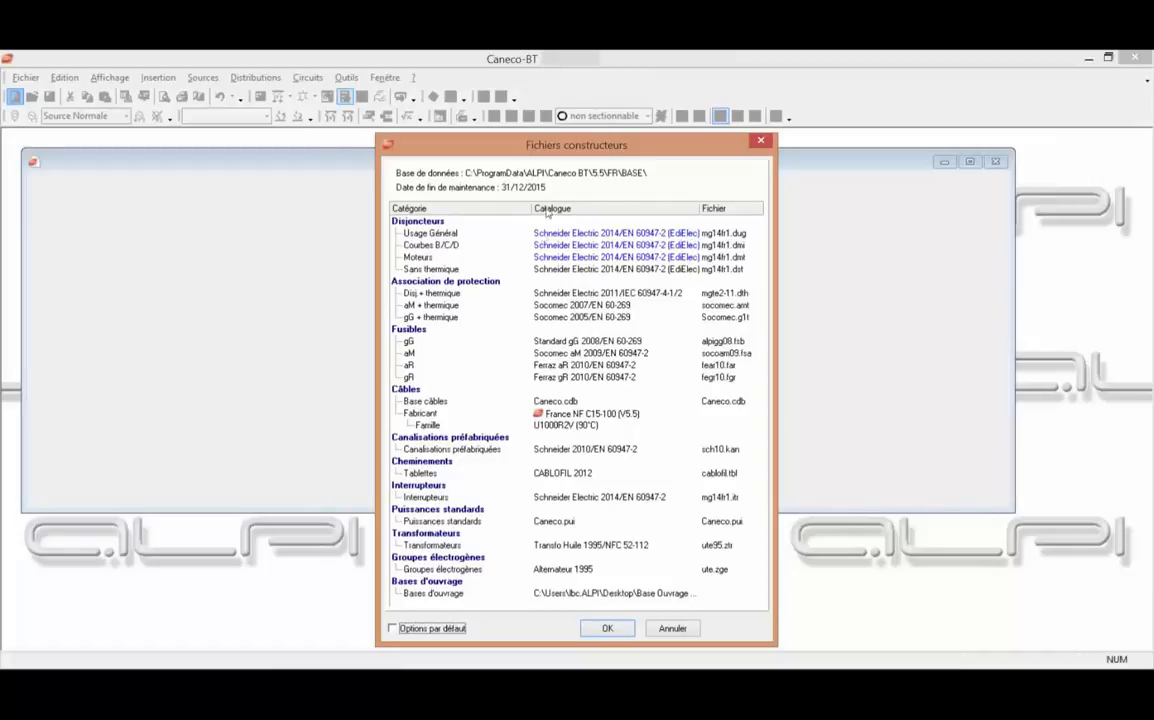
left_click(693, 233)
left_click(692, 233)
left_click(693, 233)
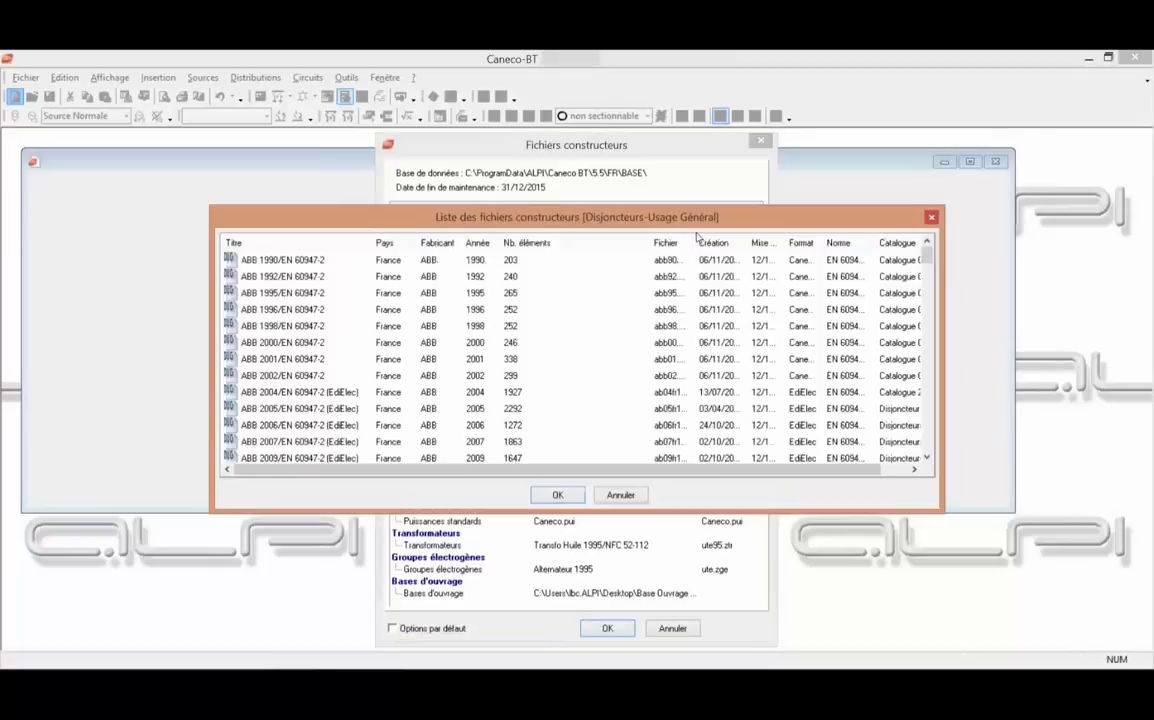
Step: Look through the general-use circuit breaker catalogues by manufacturer and year, and leave the list without choosing one
scroll(533, 375, "down", 8)
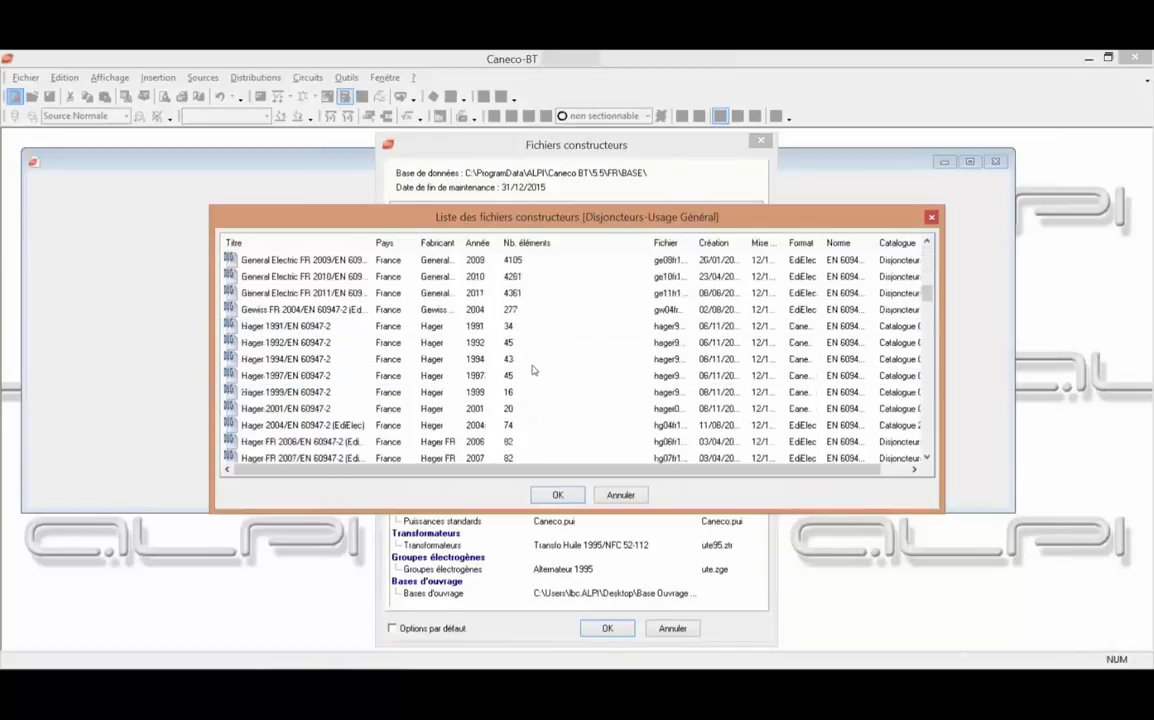
scroll(533, 369, "down", 1)
scroll(533, 369, "up", 10)
scroll(533, 369, "up", 2)
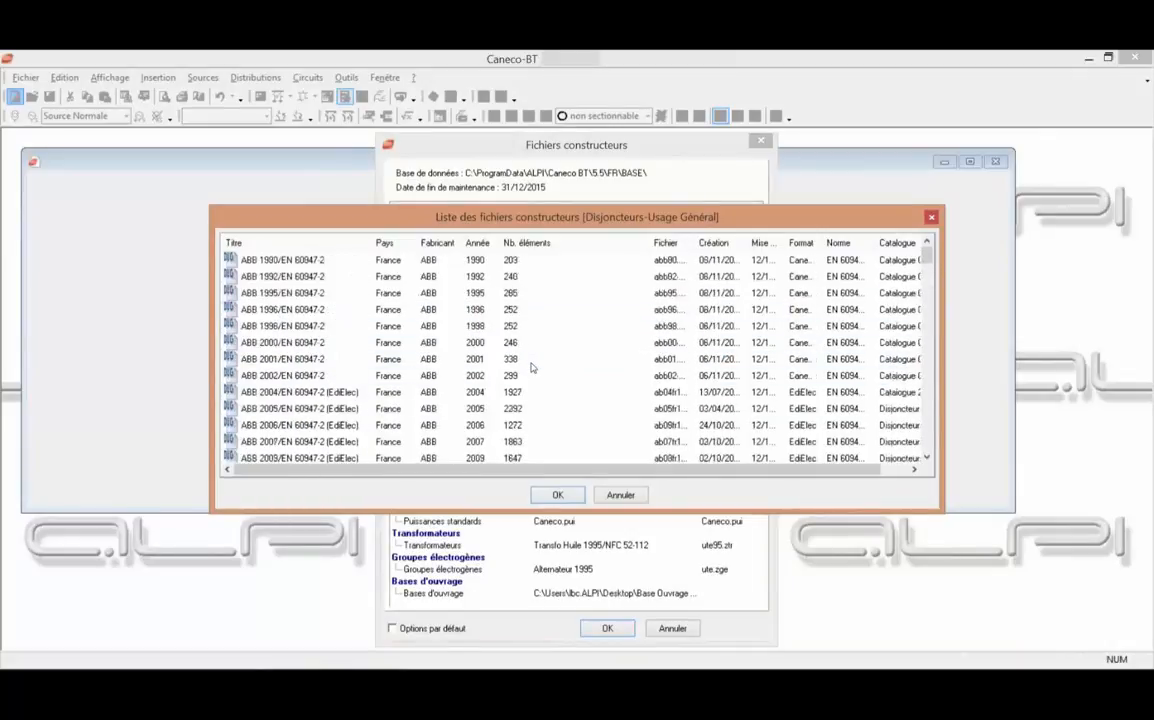
scroll(533, 369, "down", 10)
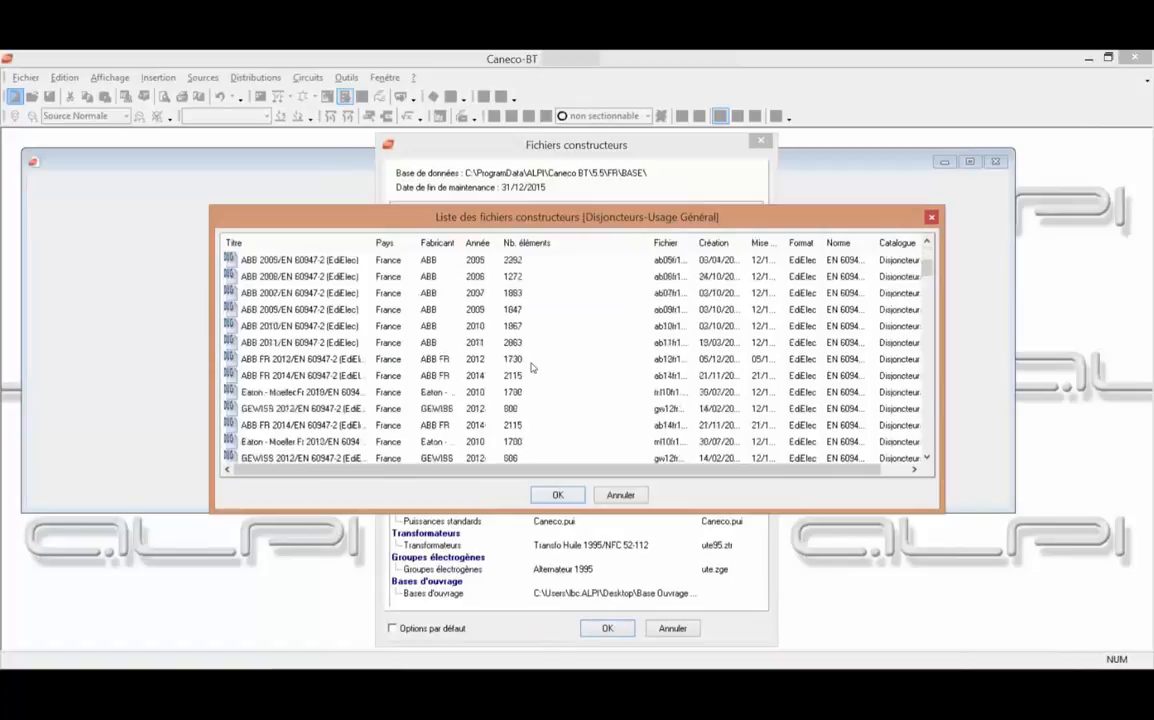
scroll(533, 369, "down", 10)
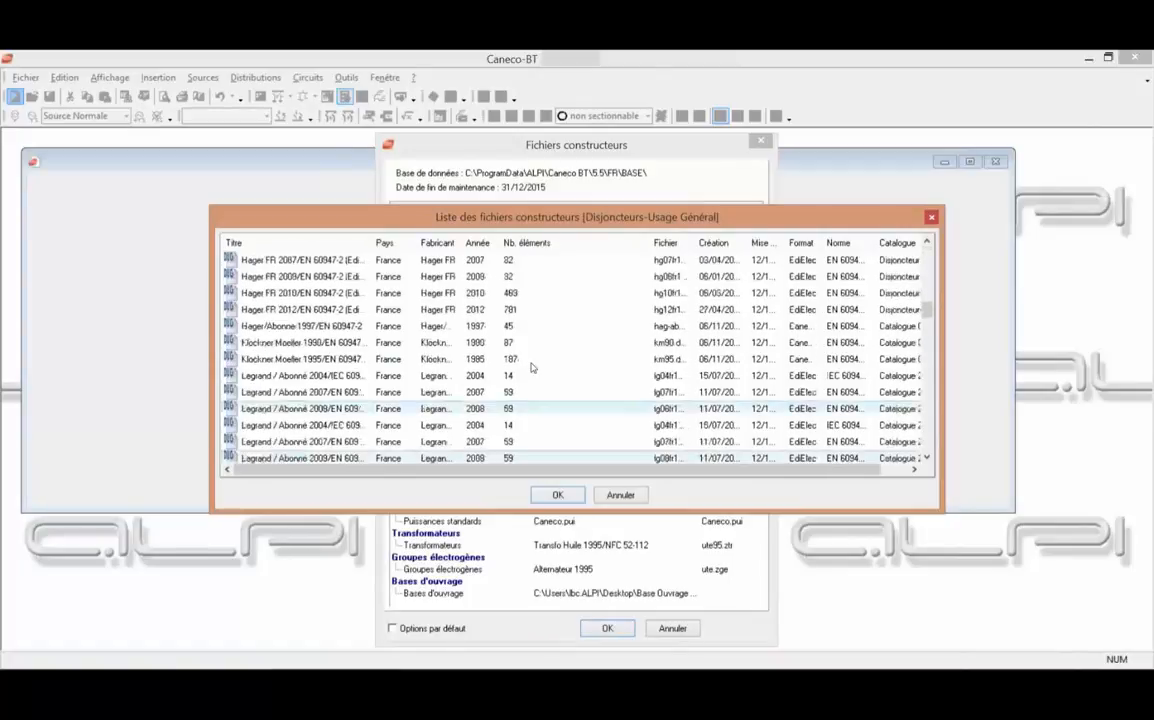
scroll(533, 365, "down", 10)
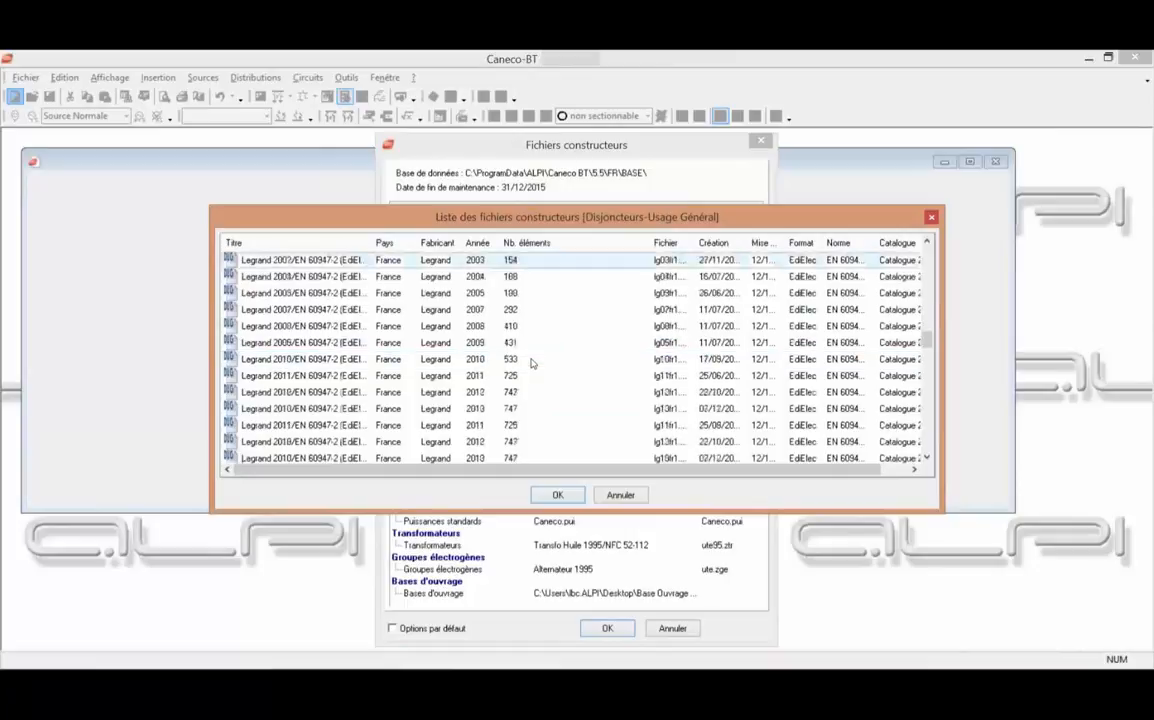
scroll(533, 365, "down", 10)
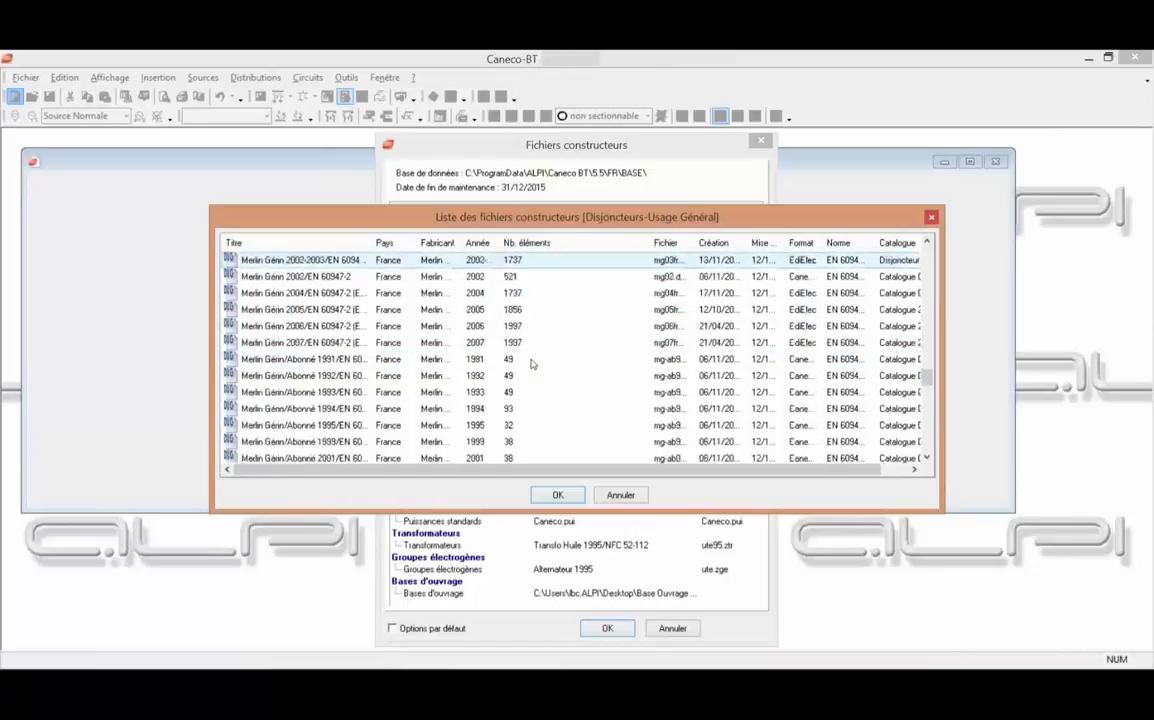
scroll(533, 365, "down", 10)
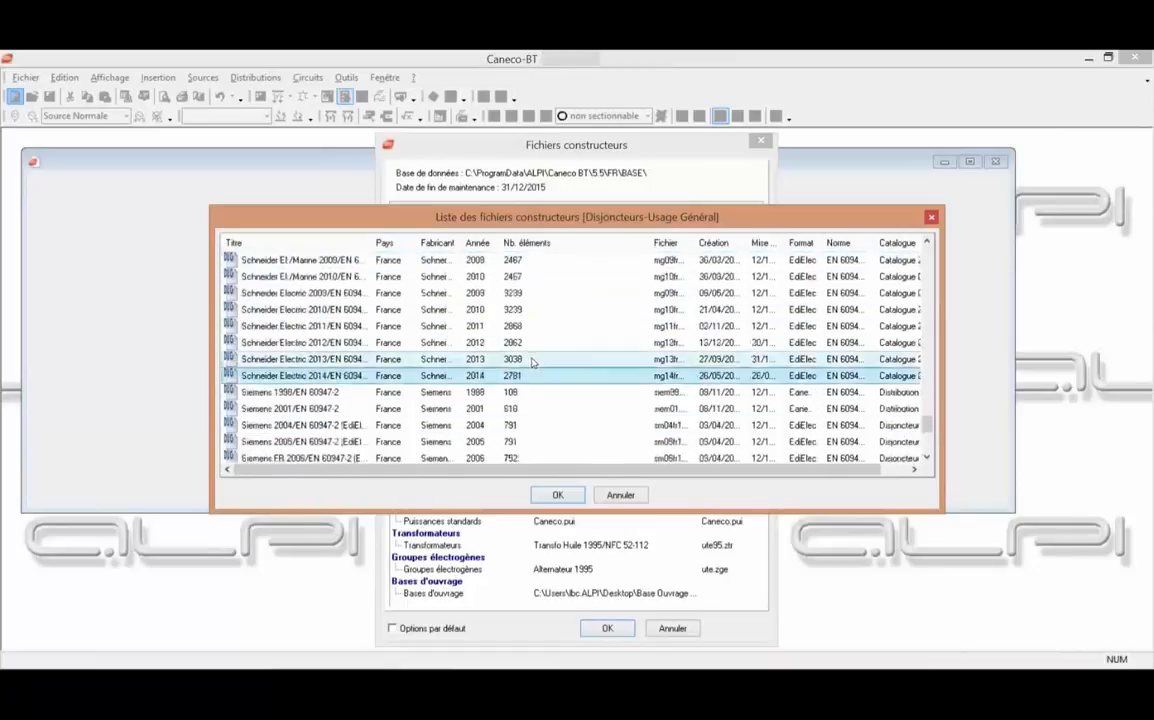
left_click(620, 495)
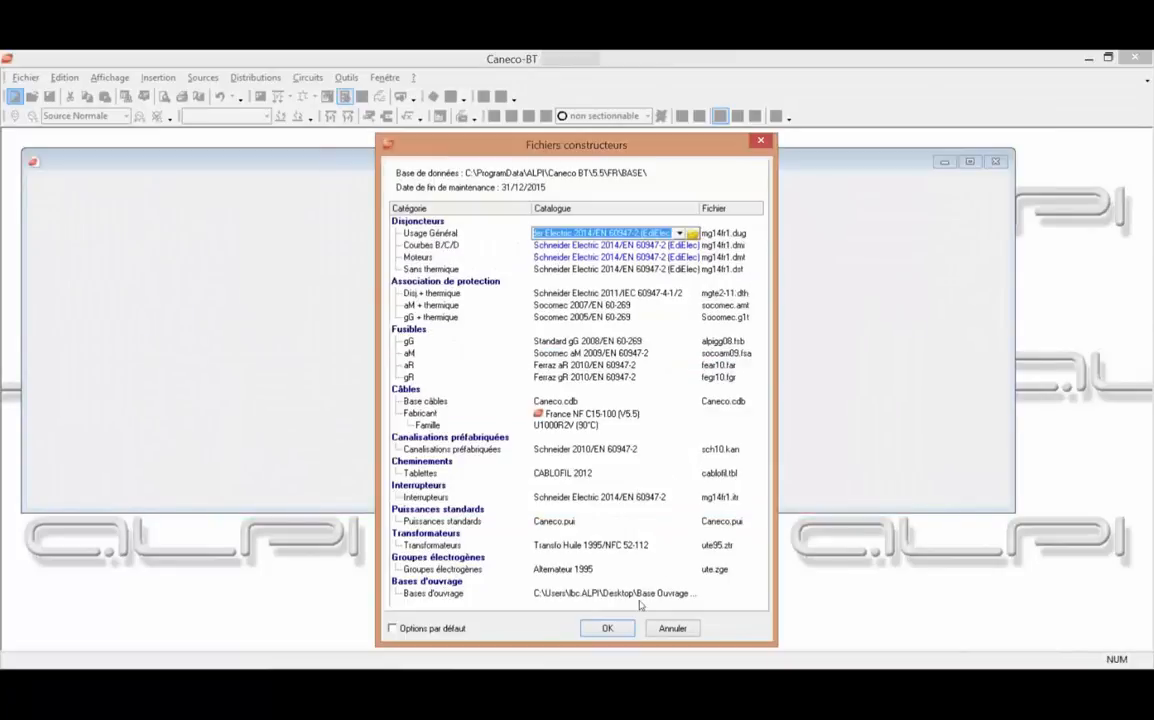
Step: Accept the project's manufacturer files and set the power of the transformer source to 630 kVA
left_click(605, 628)
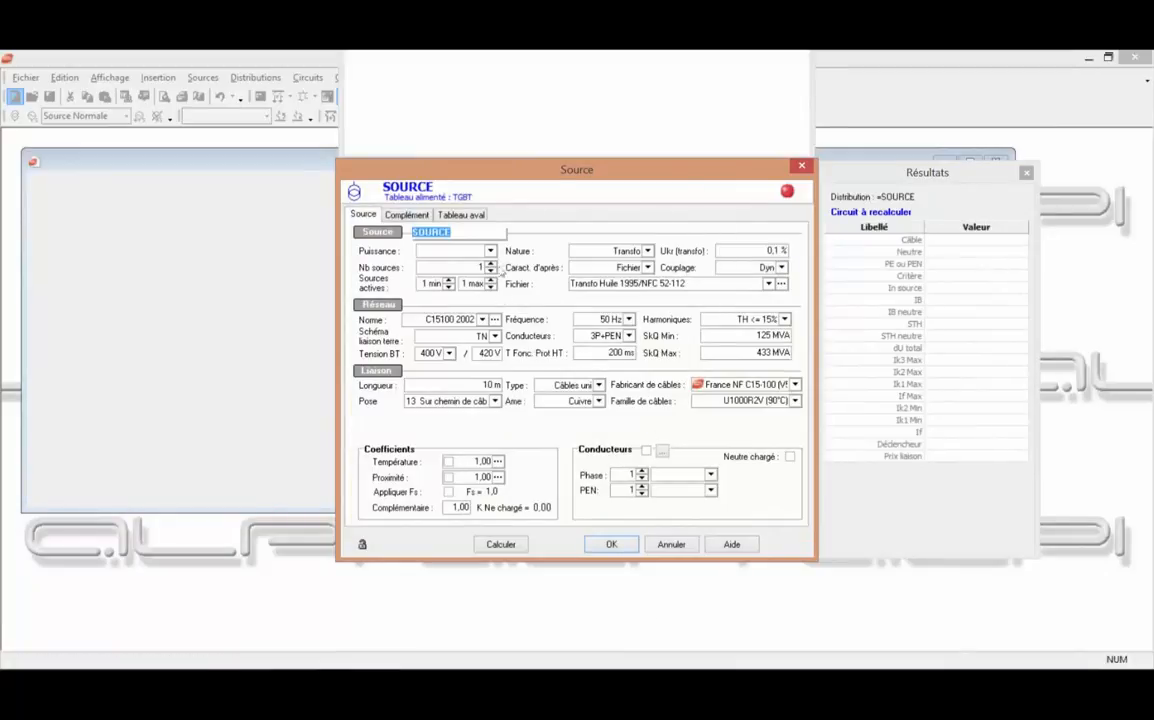
left_click(455, 251)
left_click(490, 251)
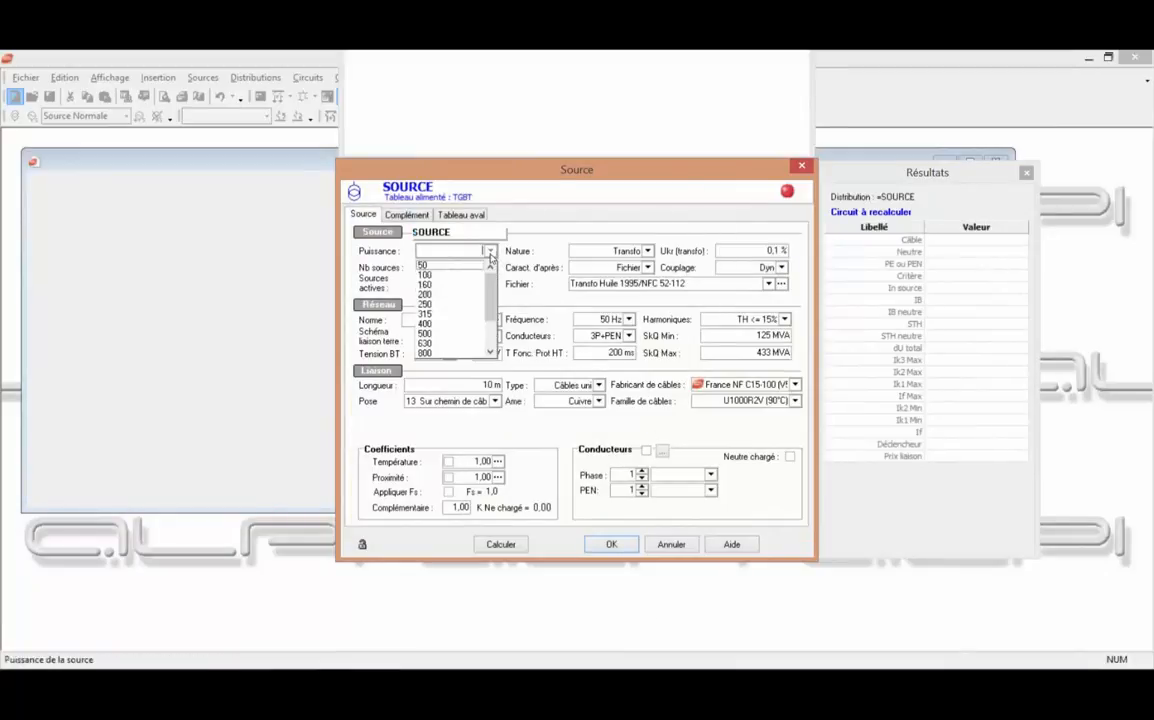
left_click(467, 345)
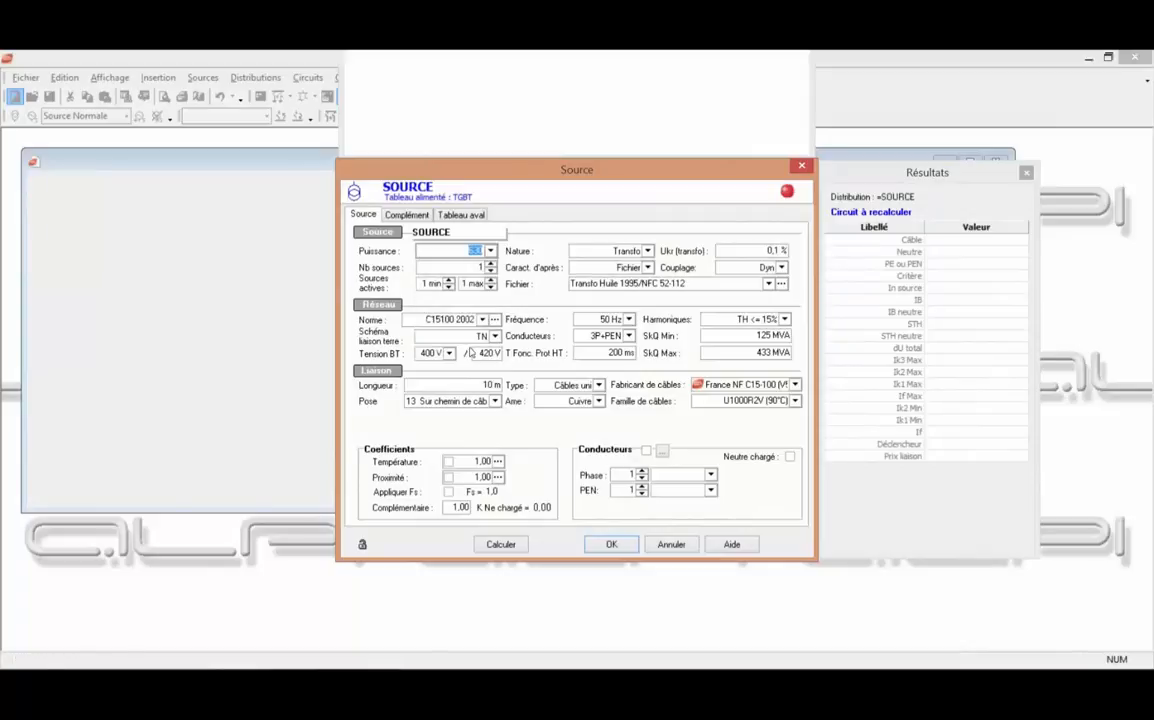
Step: Set the breaking device at the head of the downstream TGBT board to Disj. Ouvert
left_click(484, 216)
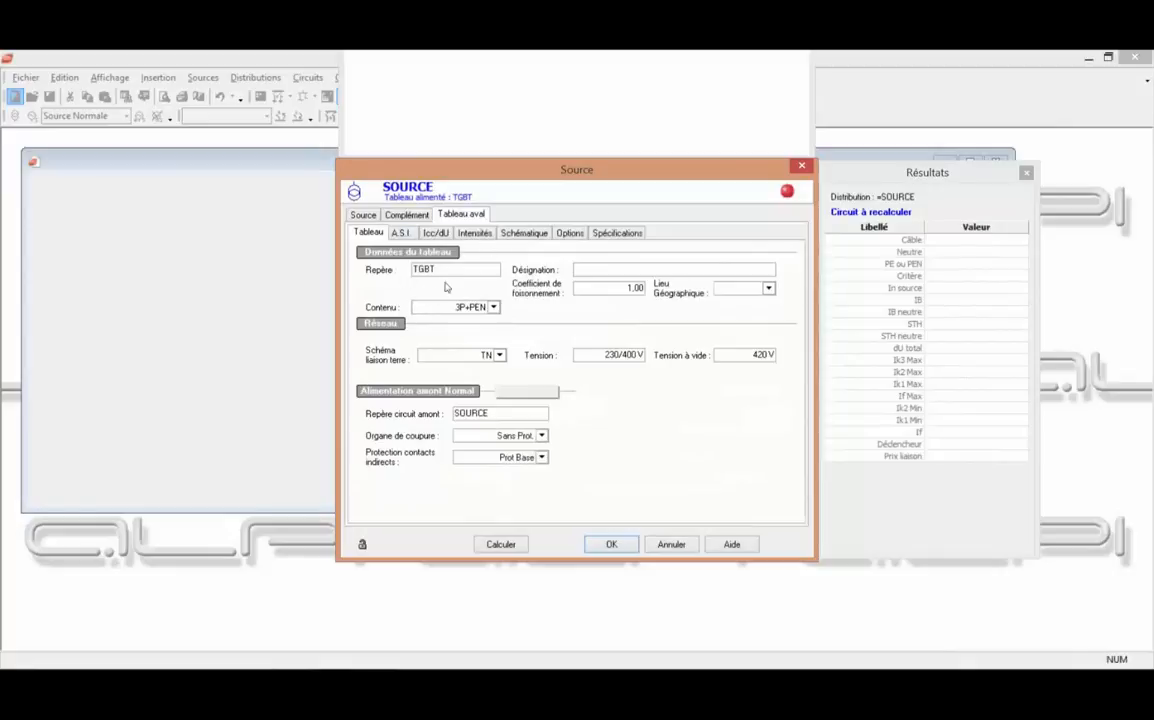
left_click_drag(440, 270, 404, 270)
left_click(542, 436)
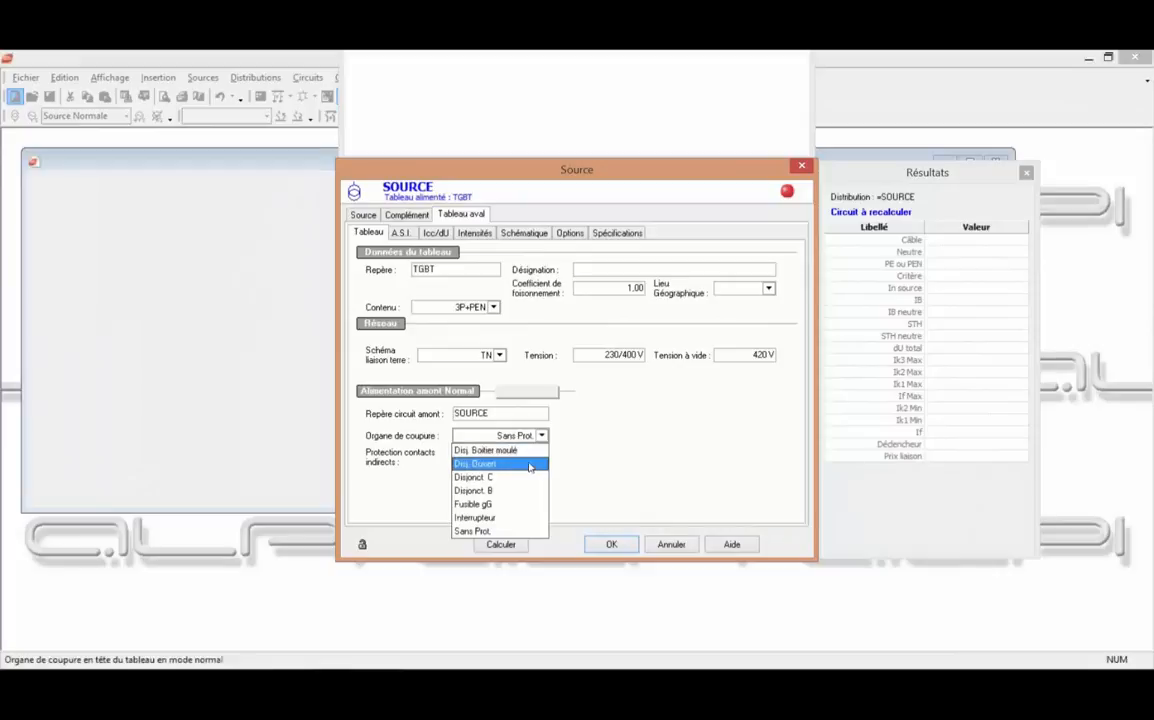
left_click(530, 464)
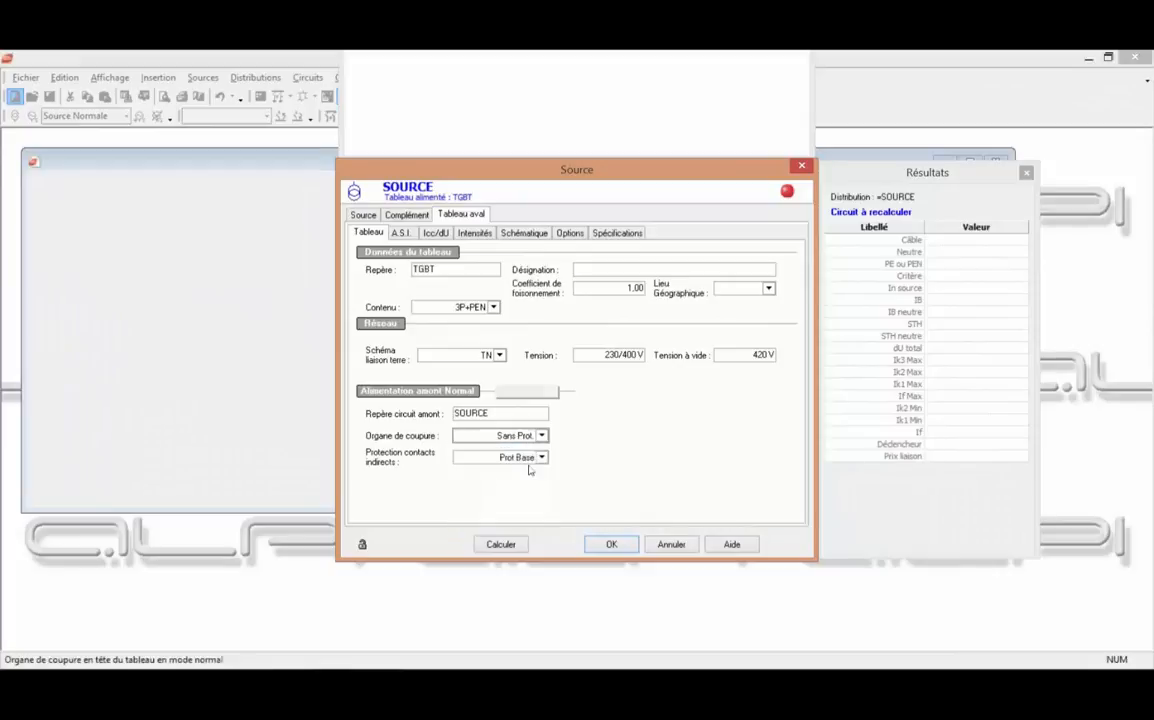
Step: Calculate the source with the 3P3D NT10 H1 Micrologic 2.0E breaker for the TGBT, and validate the source and revision index A
left_click(497, 545)
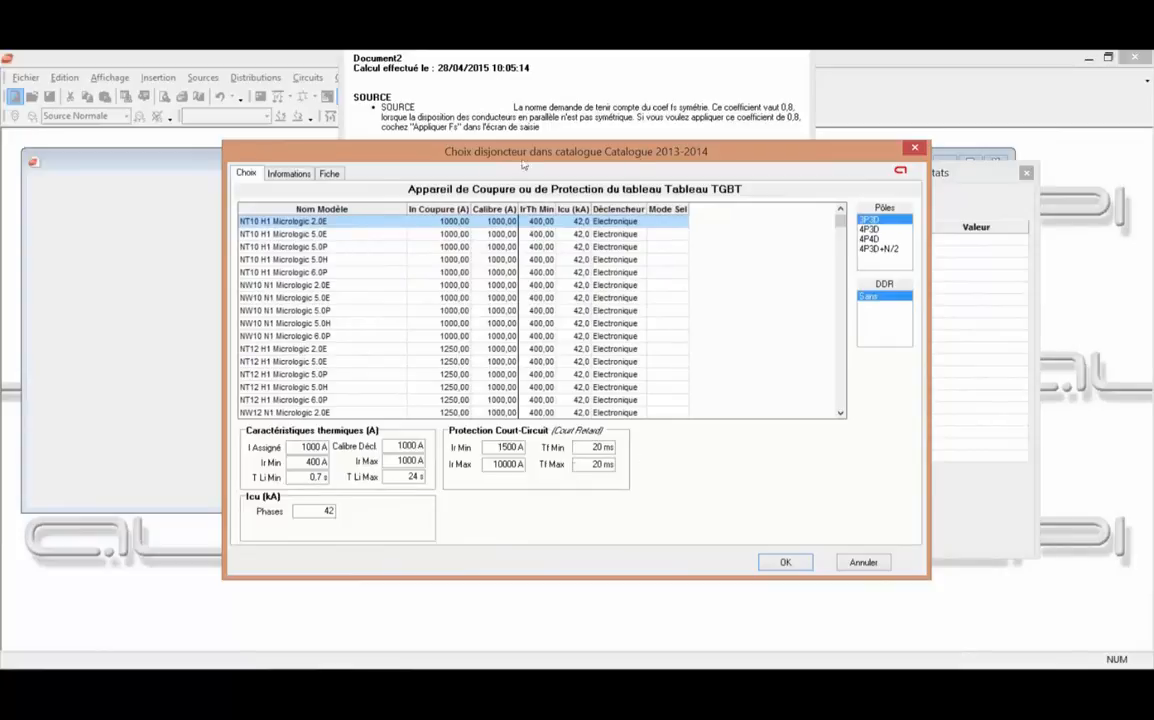
left_click(786, 562)
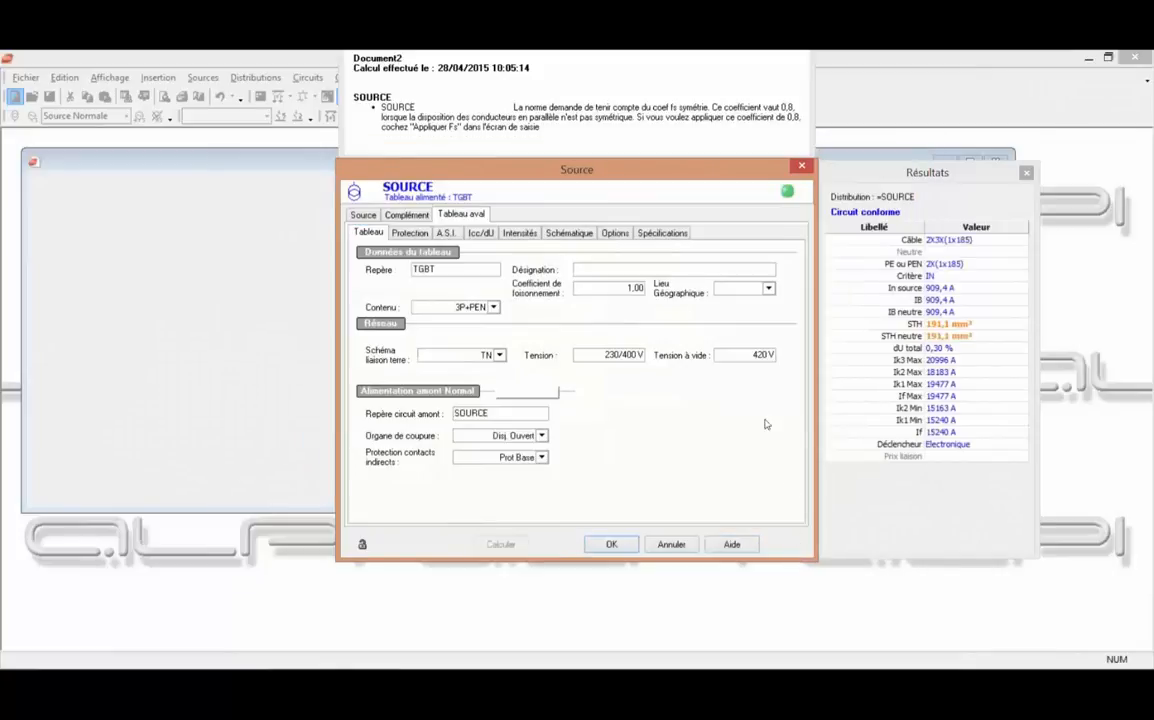
left_click(612, 545)
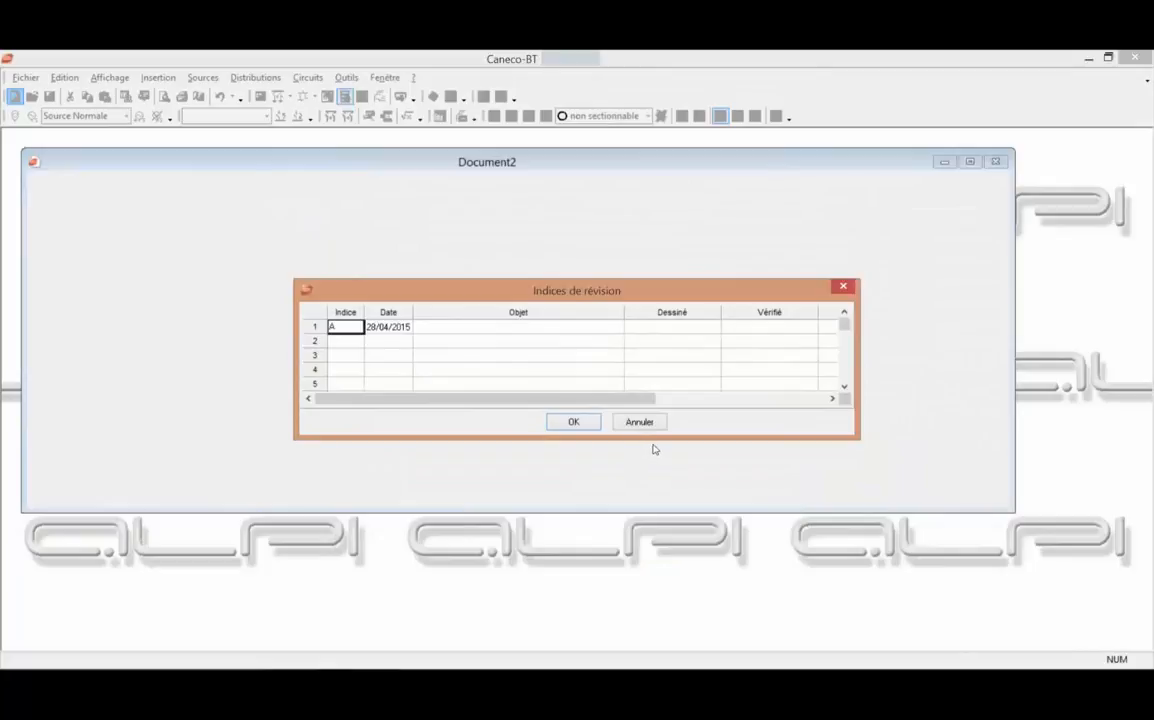
left_click(575, 422)
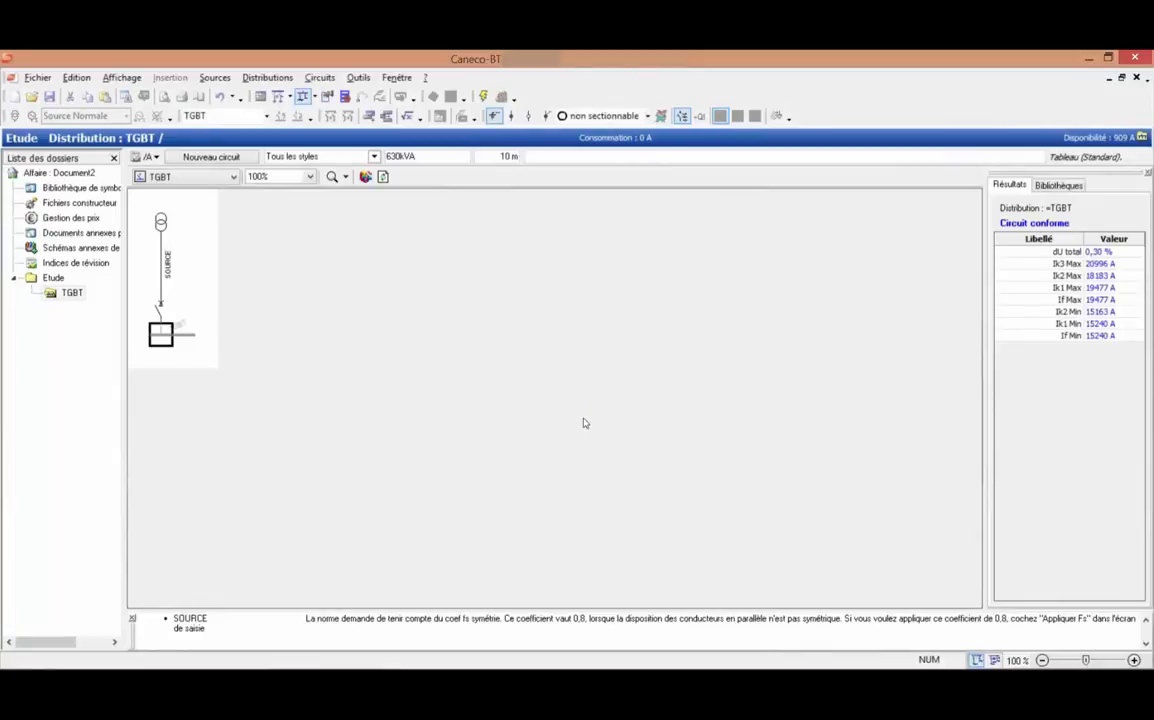
Step: Add three standard Tableau circuits on the TGBT busbar in the single-line network diagram
left_click(166, 268)
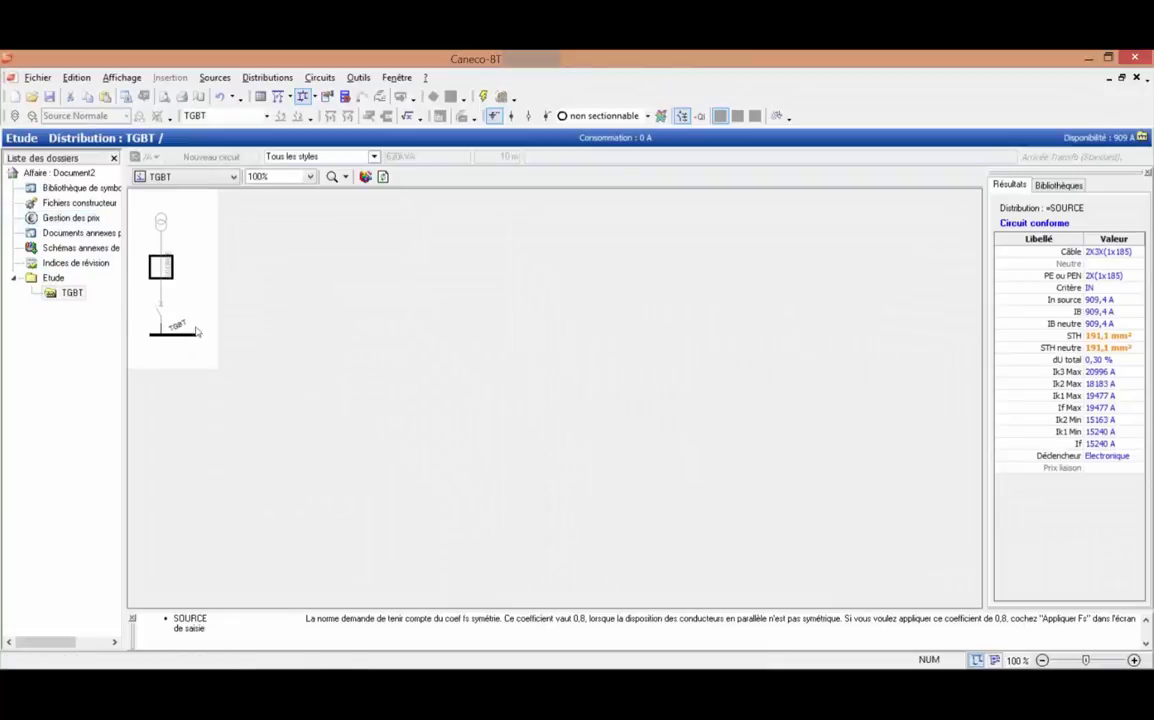
left_click(161, 335)
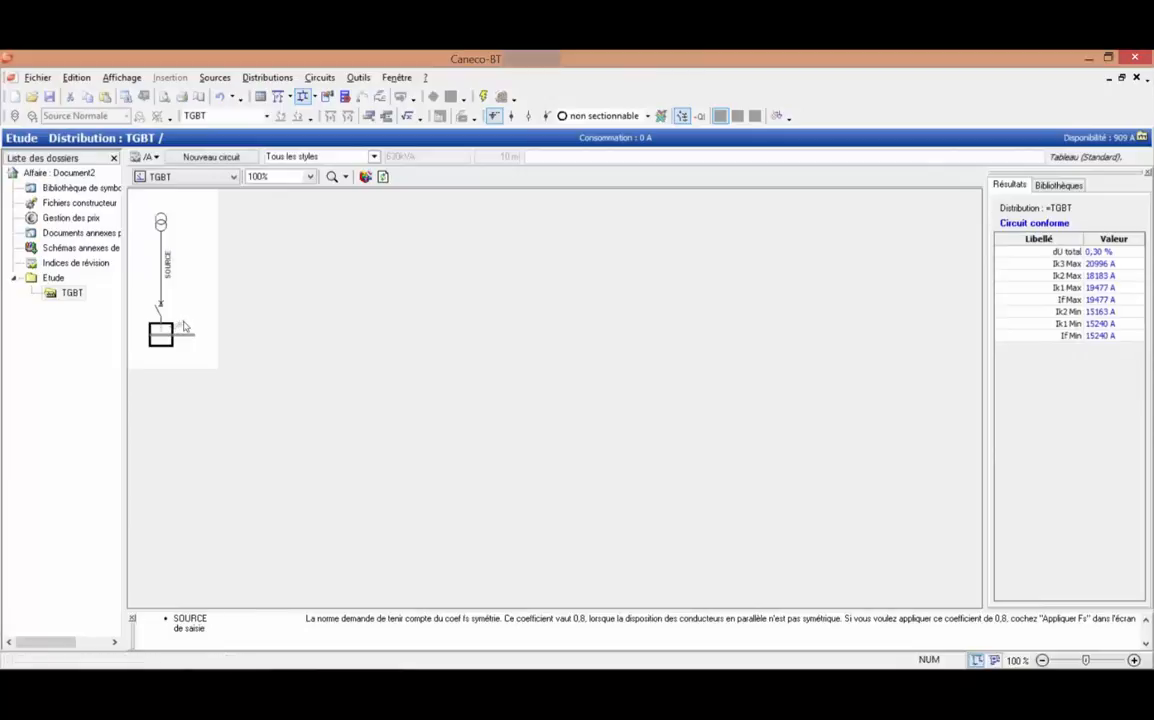
left_click(233, 158)
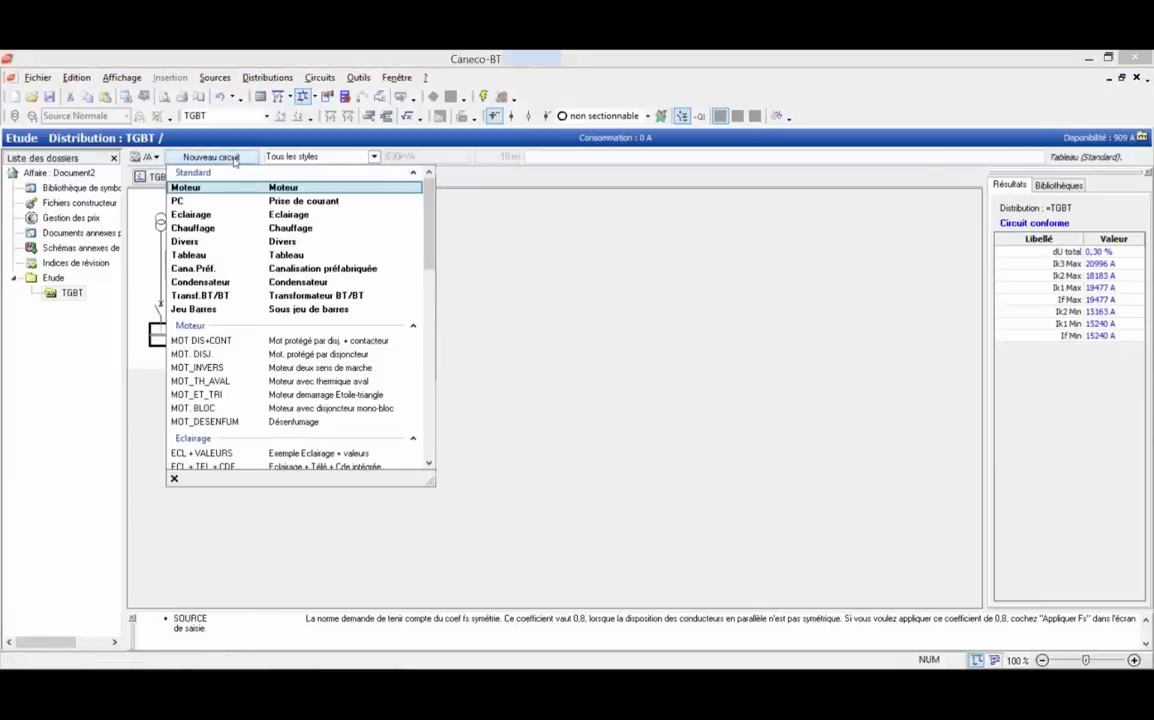
left_click(248, 260)
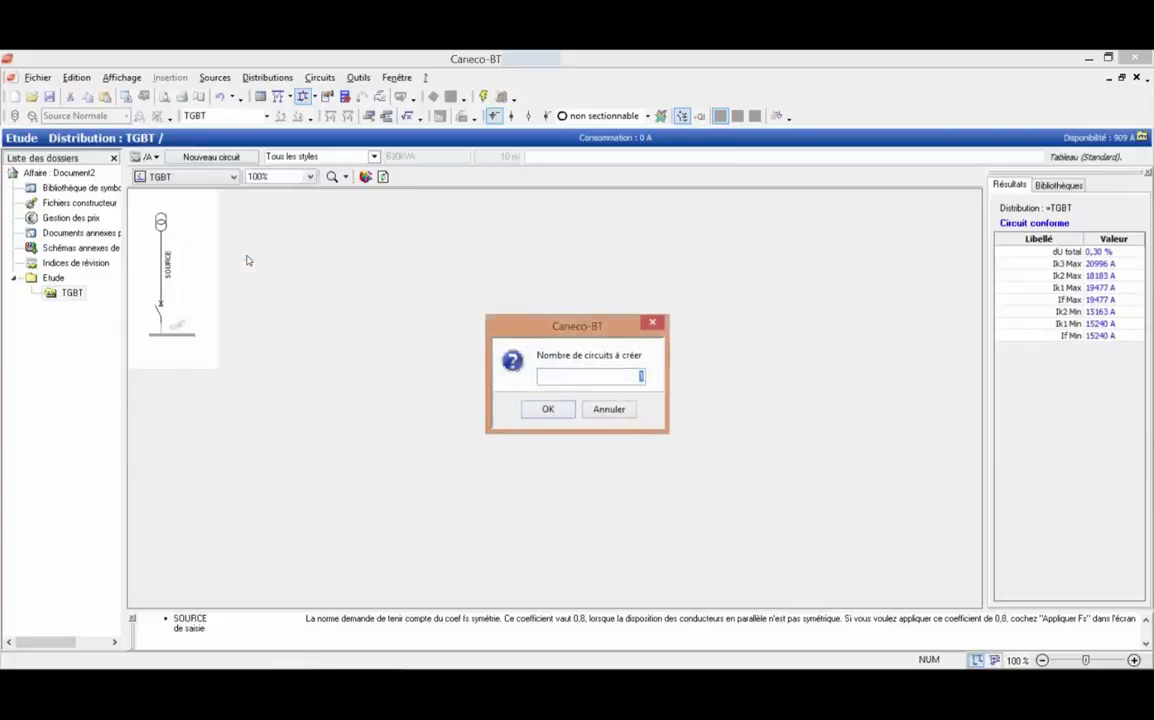
type("3")
key("Return")
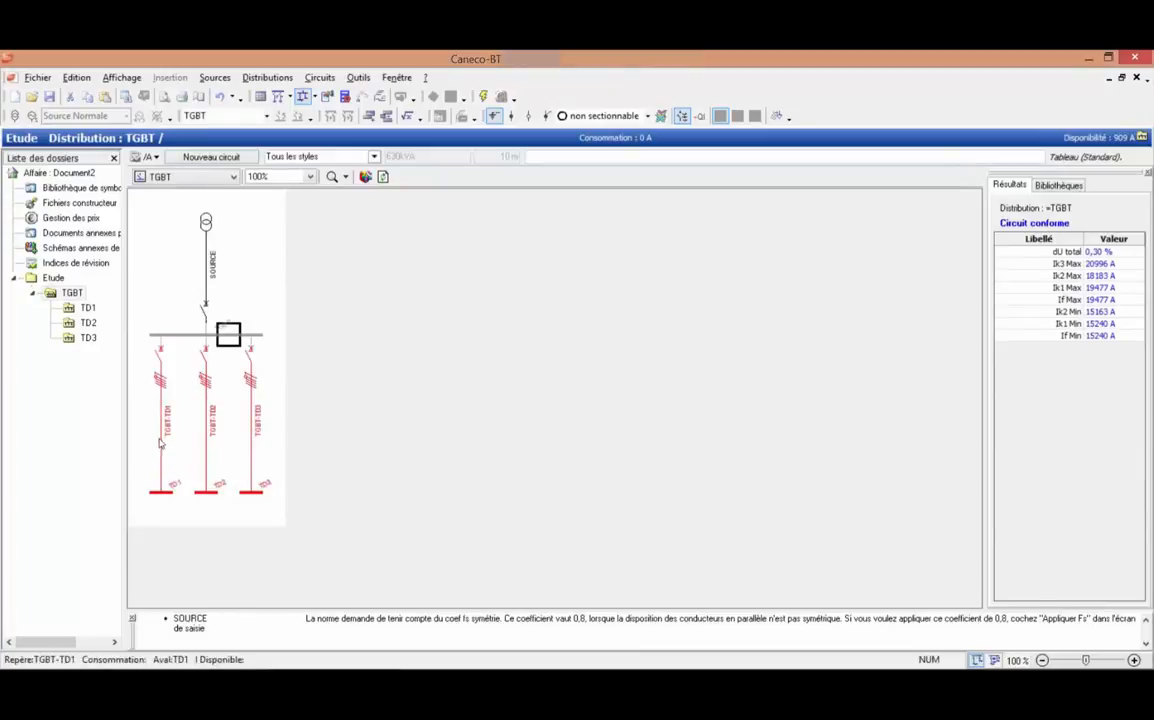
Step: Set the TGBT-TD1 circuit's consumption to 250 A and its cable length to 20 m, calculate it and validate the circuit
left_click(164, 427)
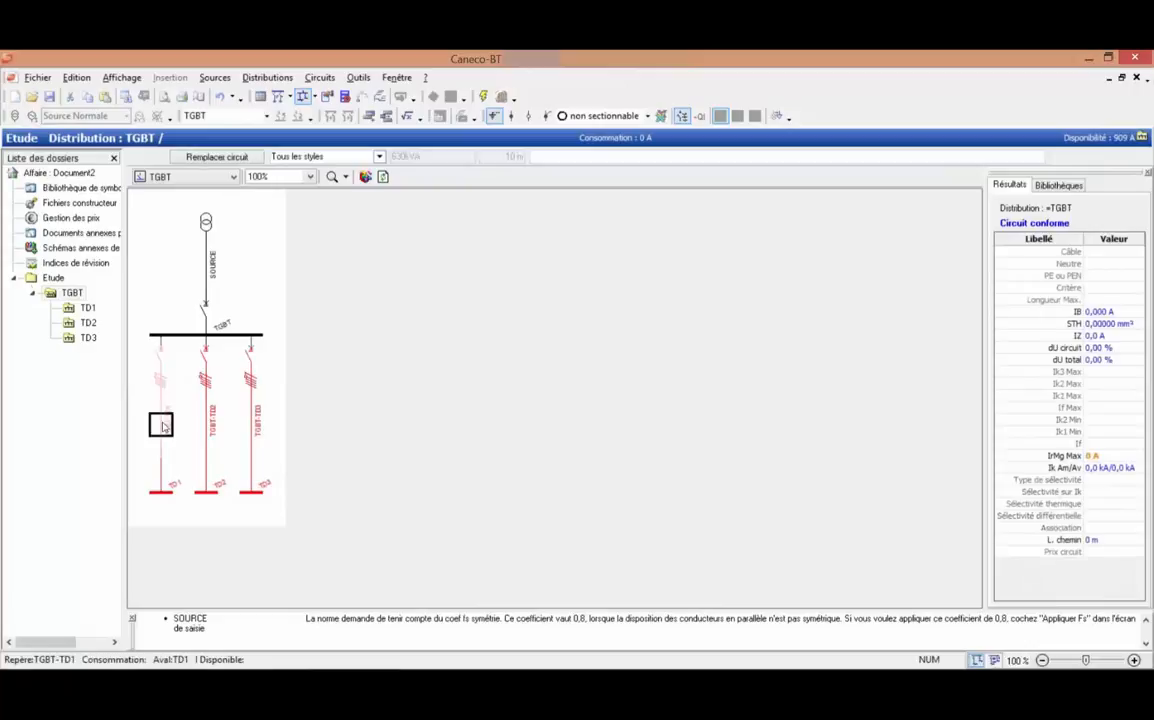
double_click(164, 427)
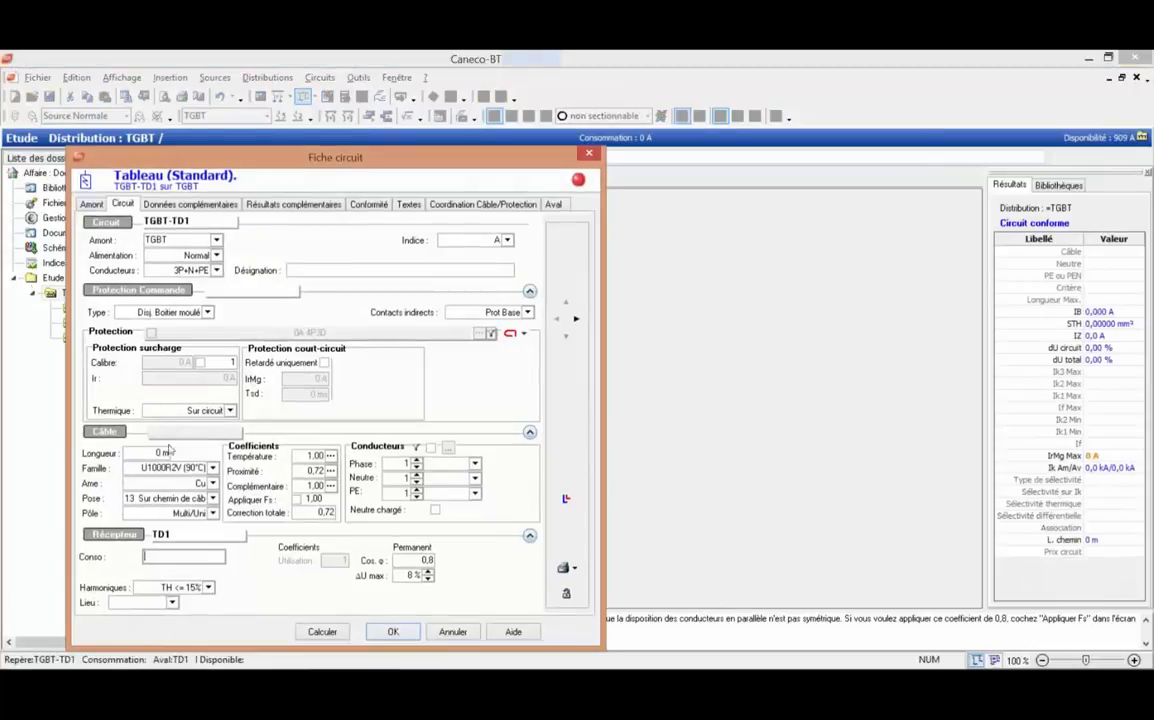
type("250")
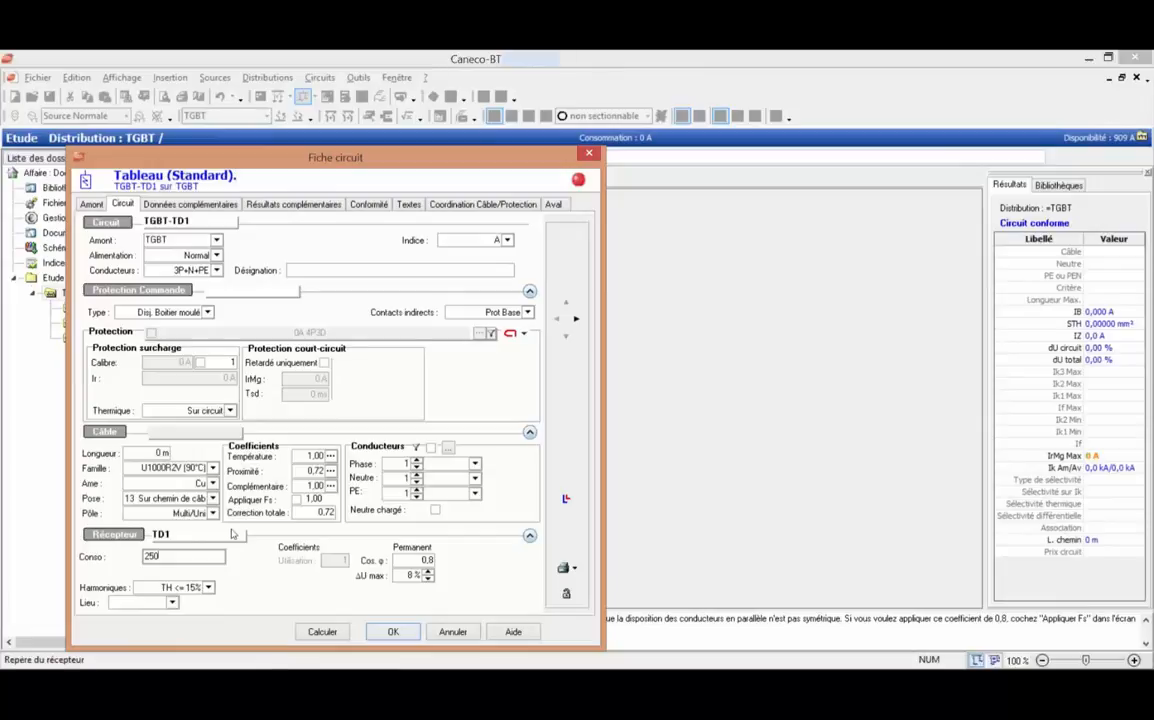
left_click(155, 453)
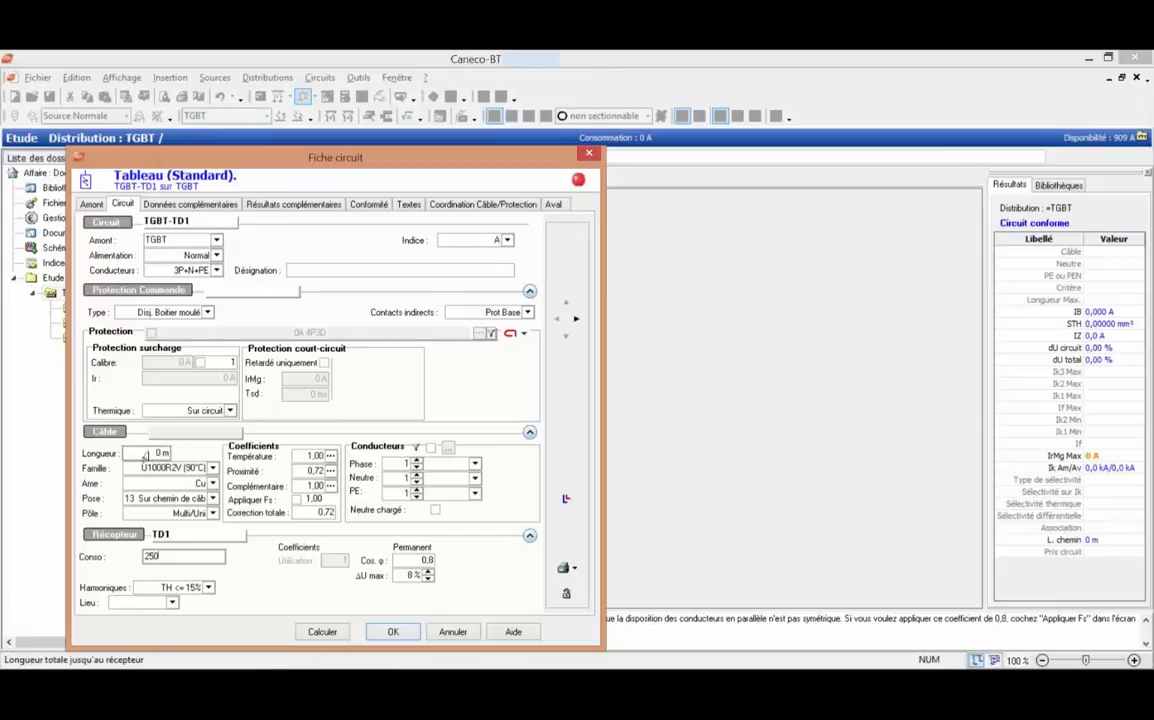
type("20")
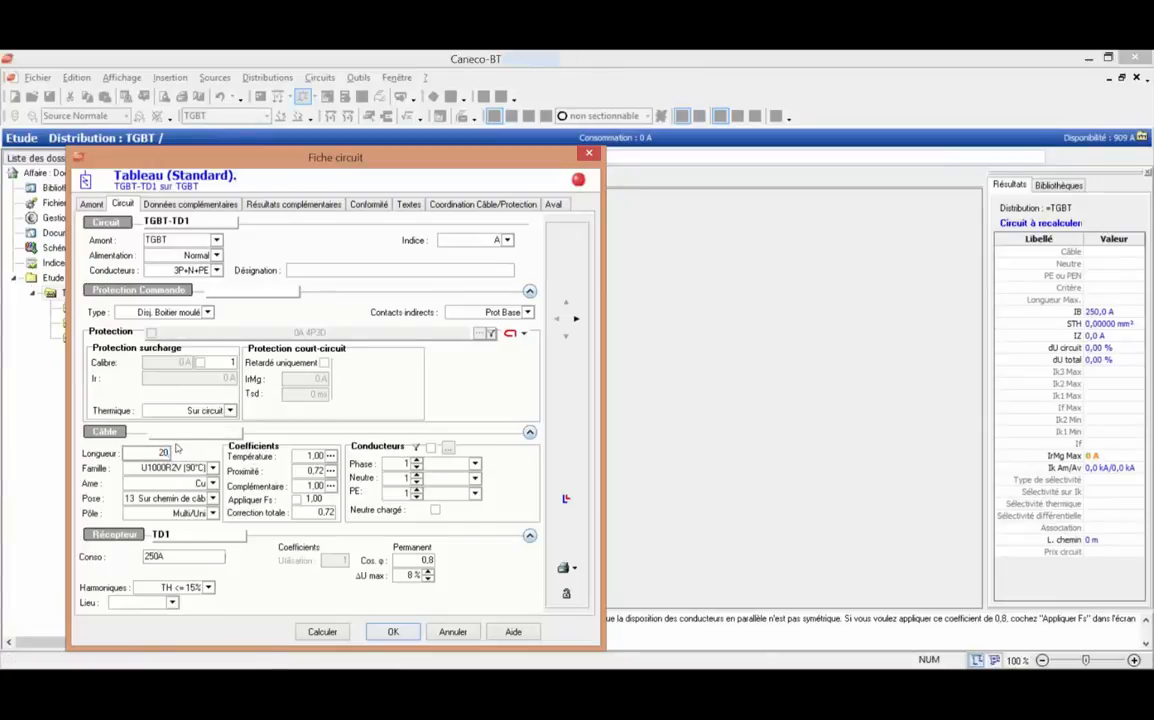
left_click(322, 631)
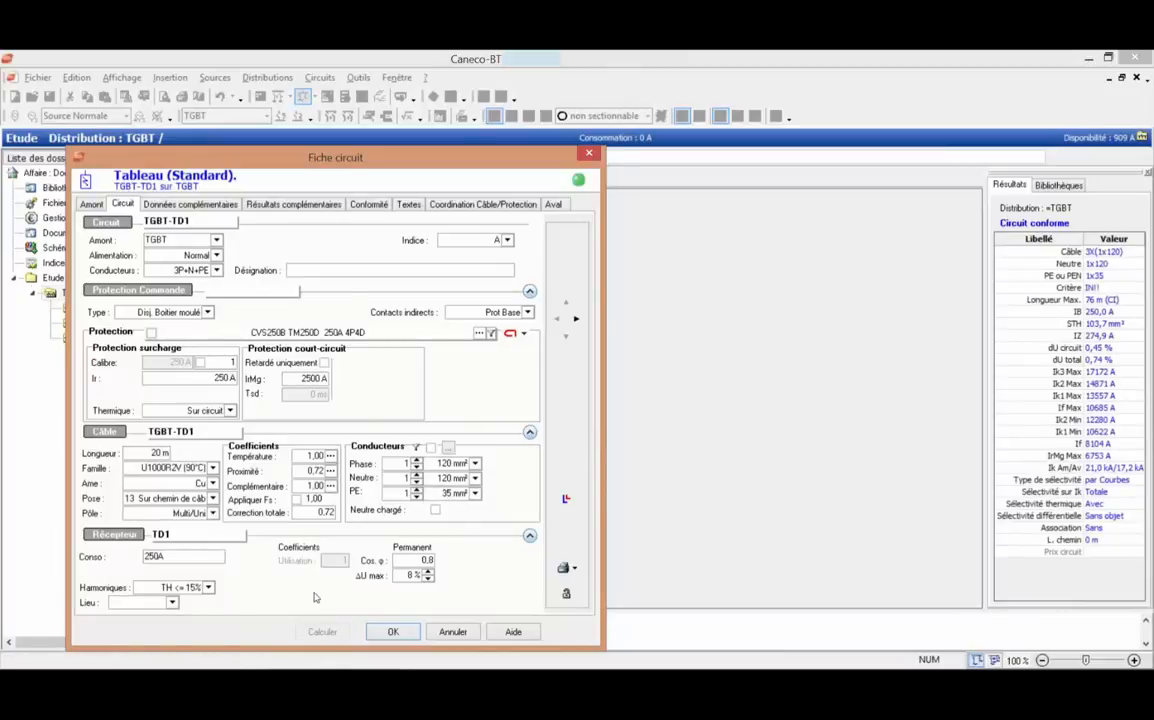
left_click(390, 633)
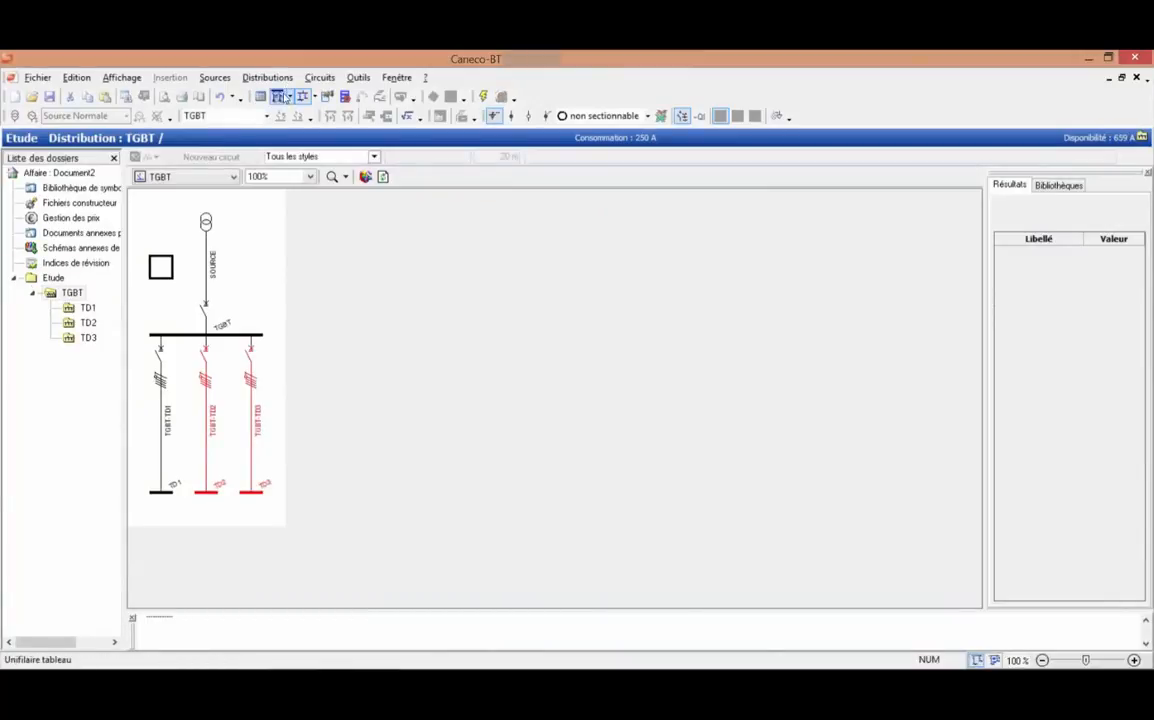
Step: Add a standard Jeu Barres circuit after TGBT-TD3 on the TGBT board's single-line diagram
left_click(281, 97)
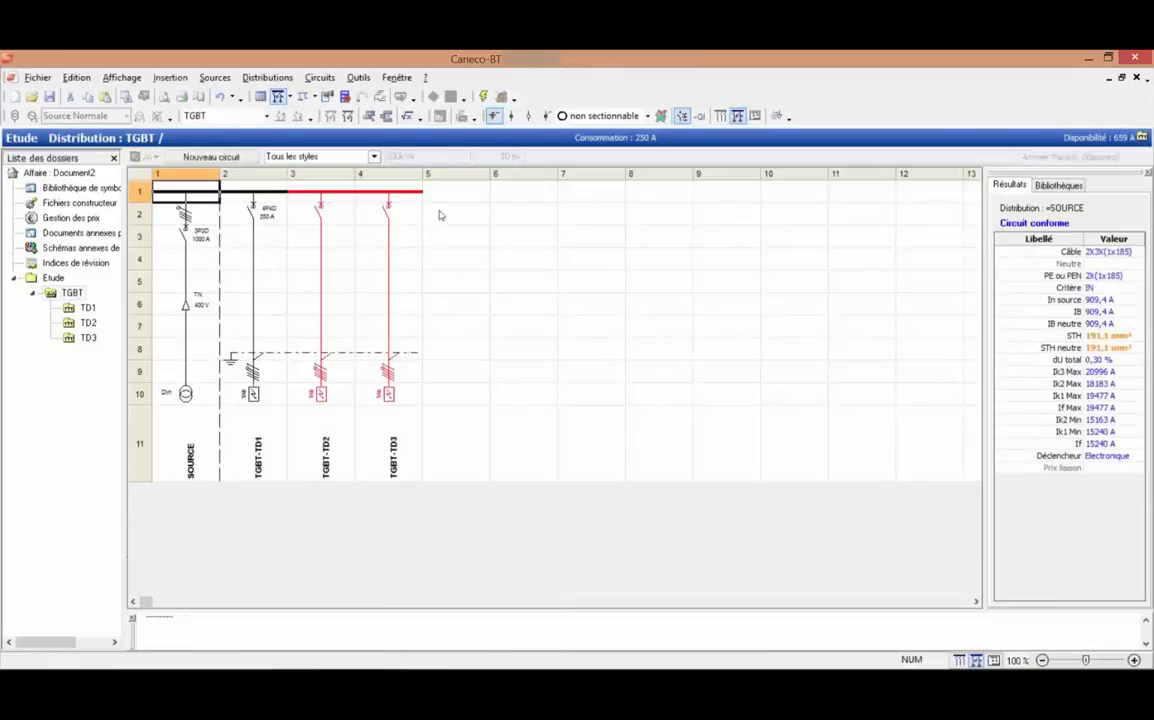
left_click(442, 202)
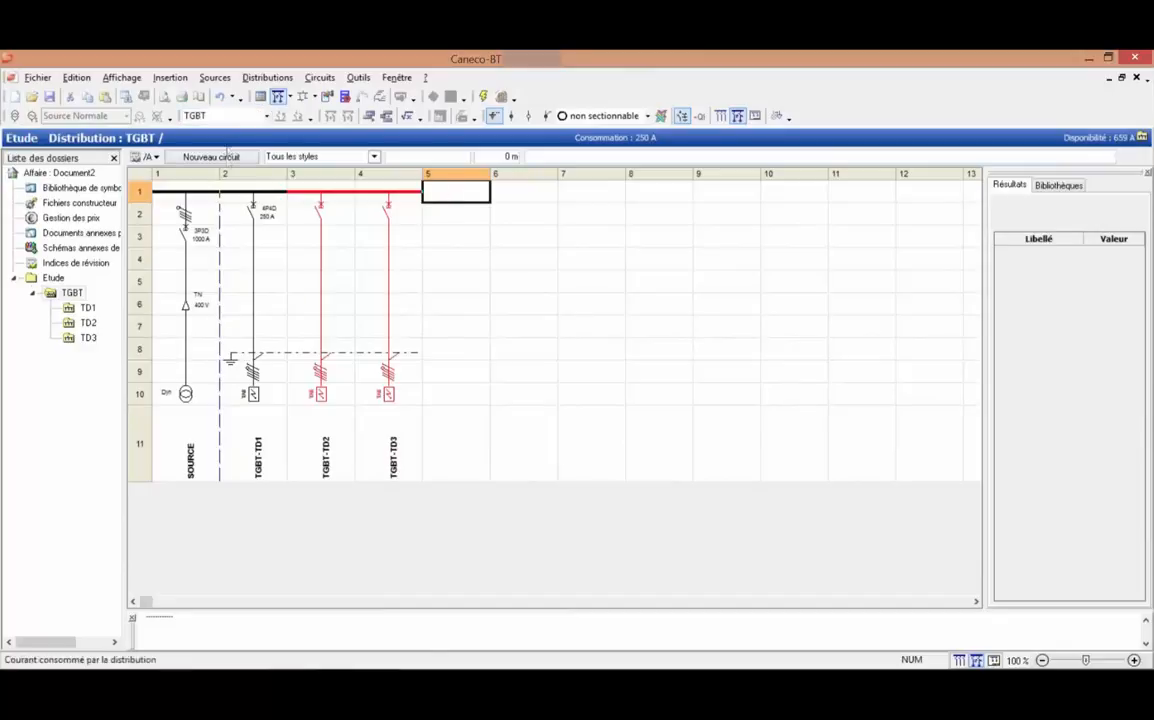
left_click(224, 158)
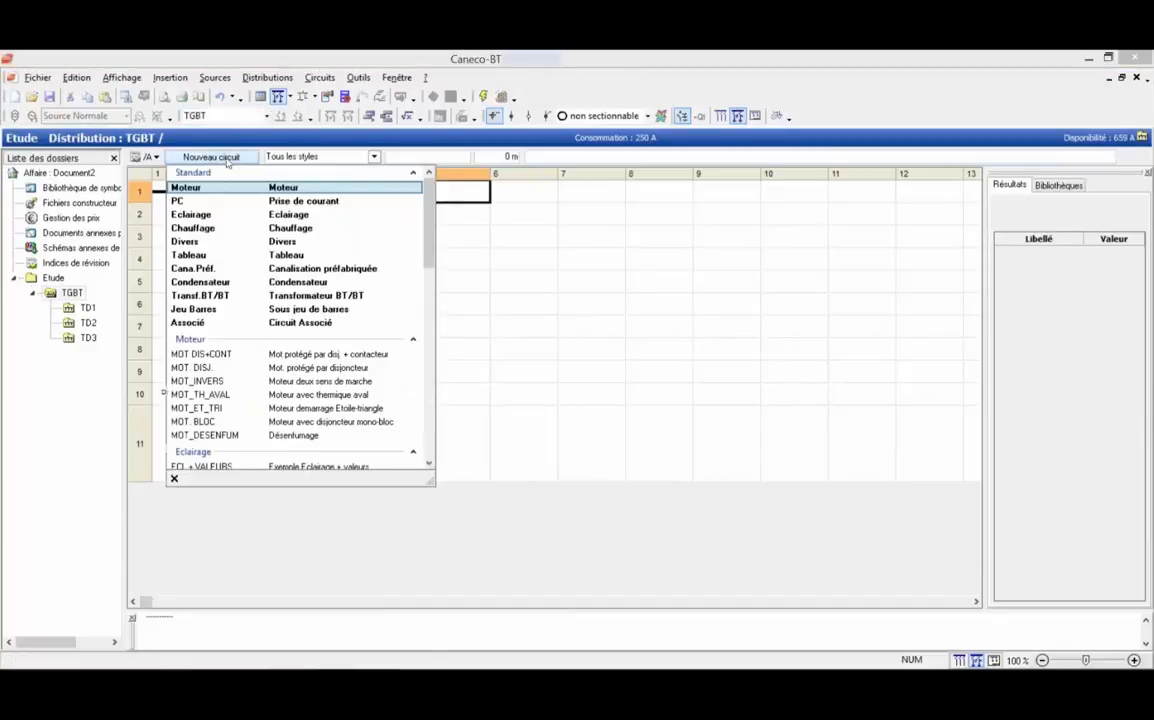
left_click(232, 310)
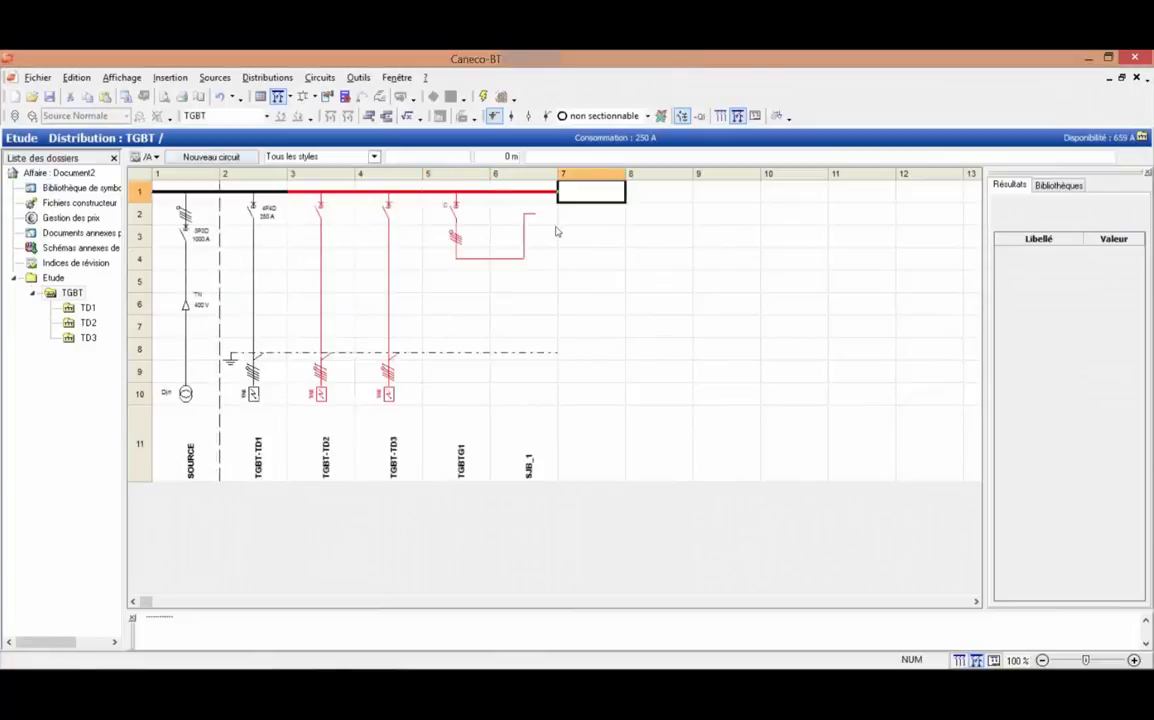
Step: Add a TR_AUX auxiliary transformer circuit under the new sub-busbar SJB_1, in column 7
left_click(211, 157)
scroll(271, 228, "down", 6)
scroll(271, 228, "down", 2)
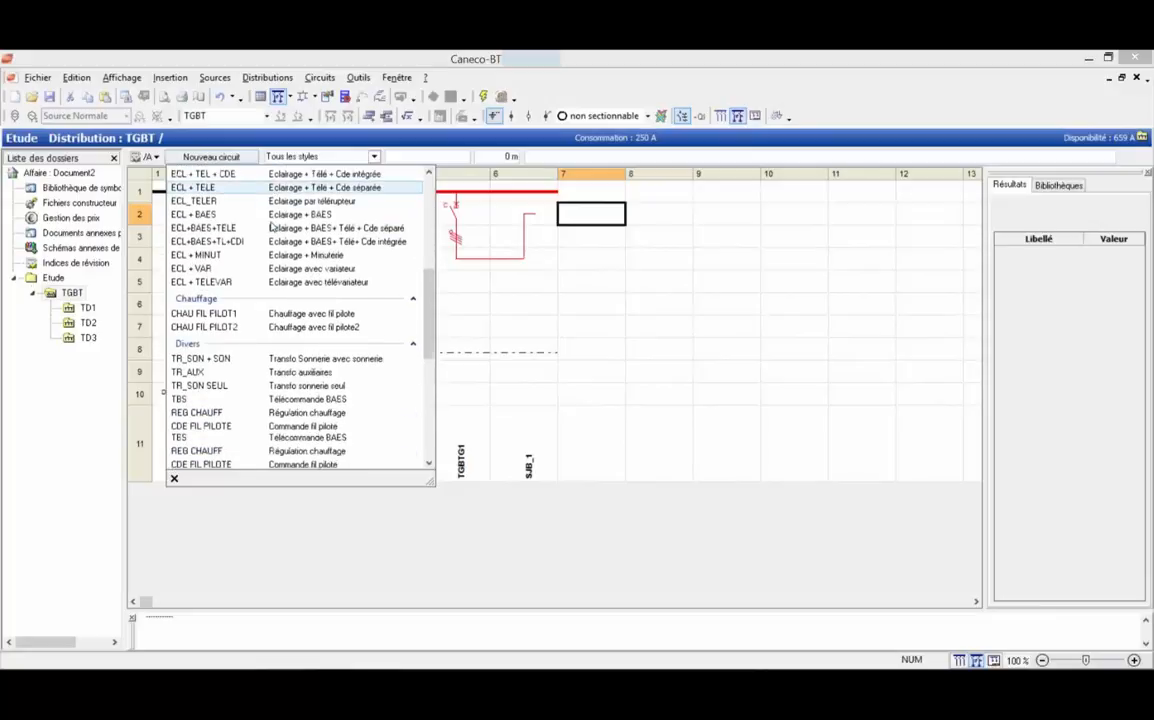
left_click(305, 372)
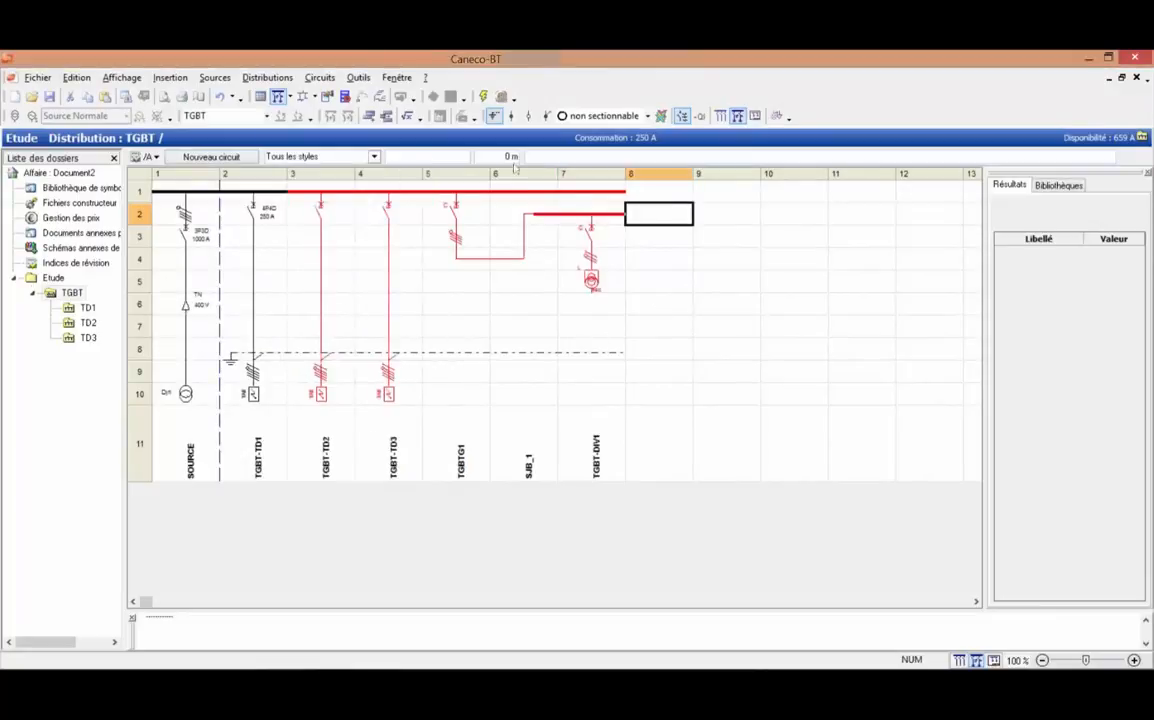
Step: Add a TBS emergency-lighting remote control circuit and a RES_EQUIP equipped spare circuit under sub-busbar SJB_1
left_click(215, 156)
scroll(256, 204, "down", 2)
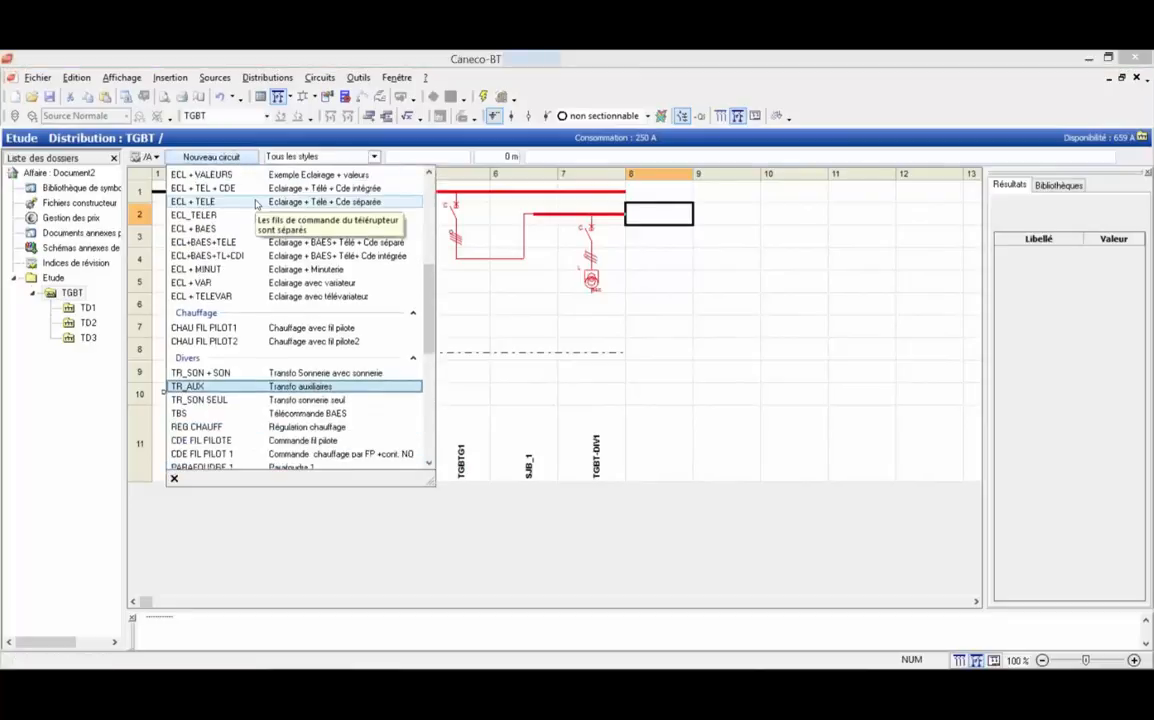
scroll(258, 212, "down", 1)
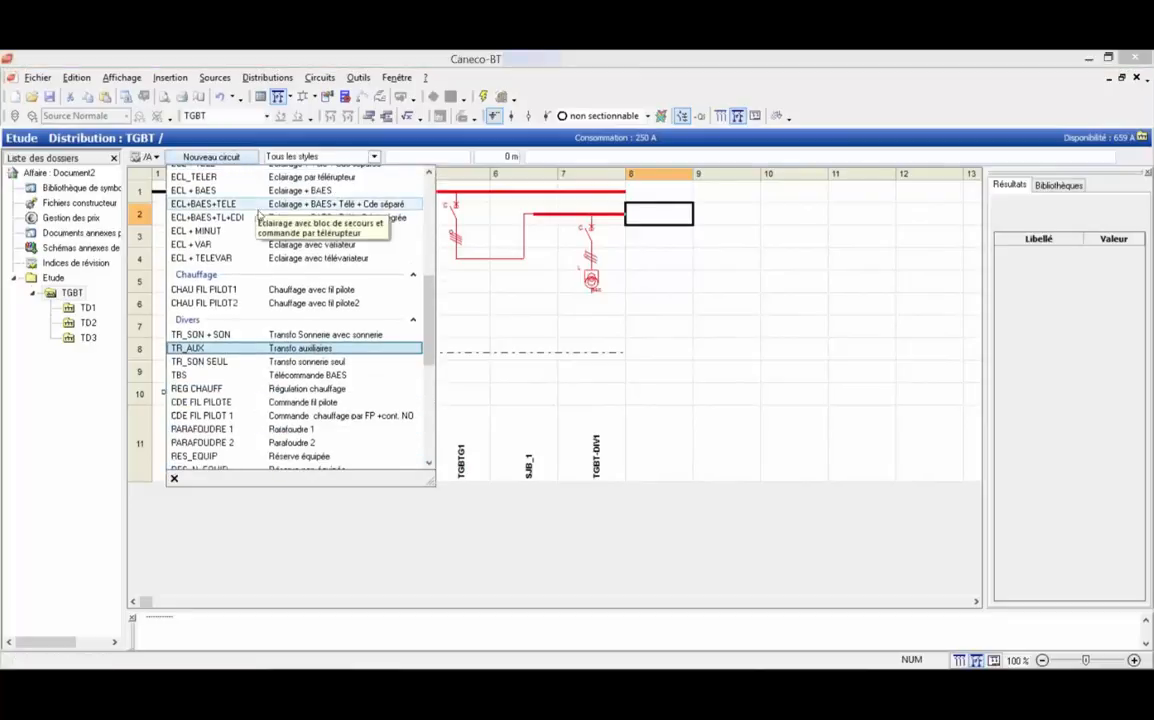
left_click(295, 375)
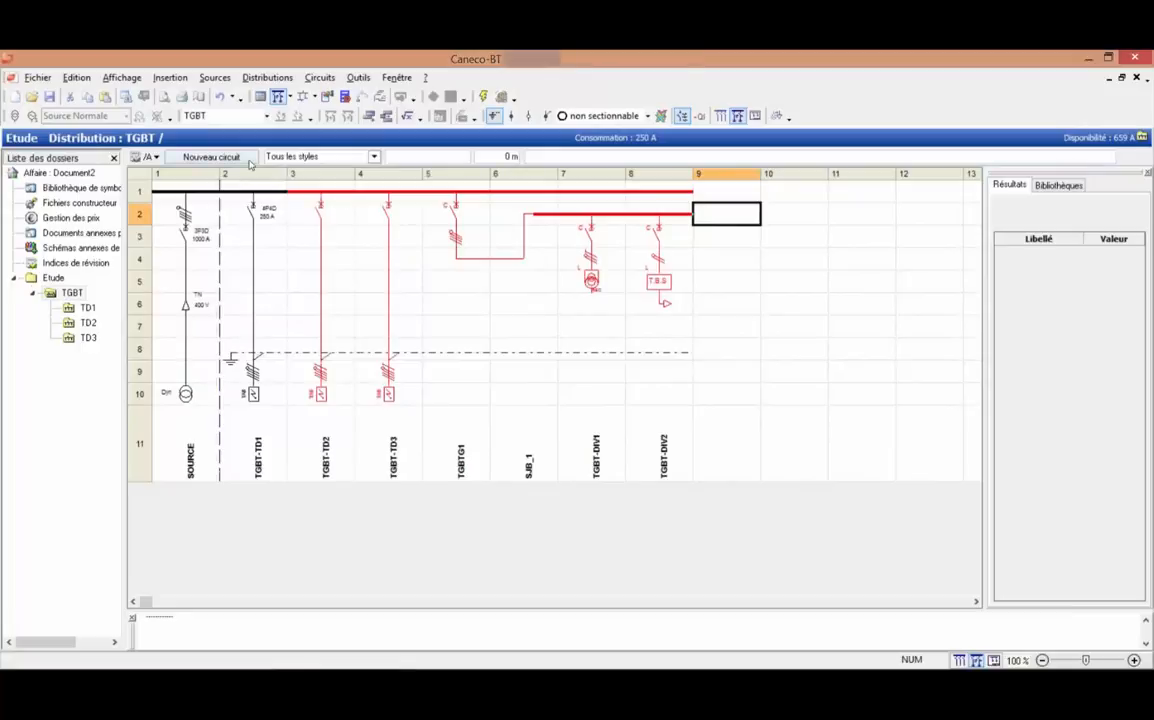
left_click(240, 158)
scroll(300, 290, "down", 5)
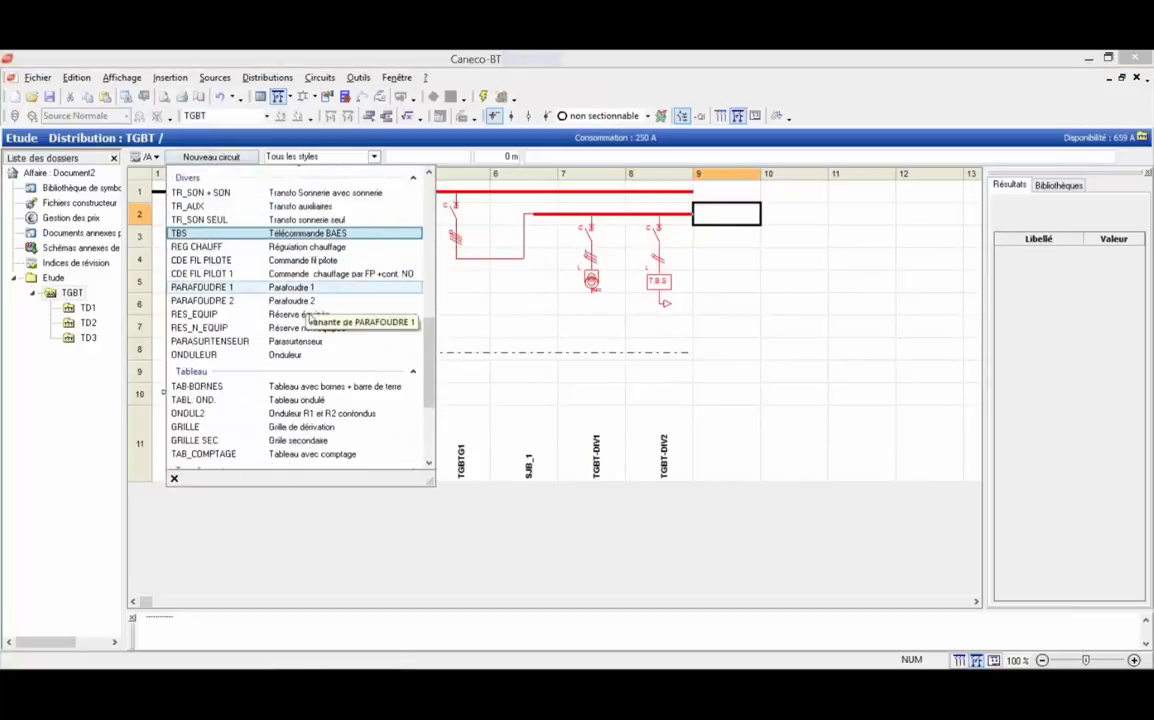
left_click(300, 314)
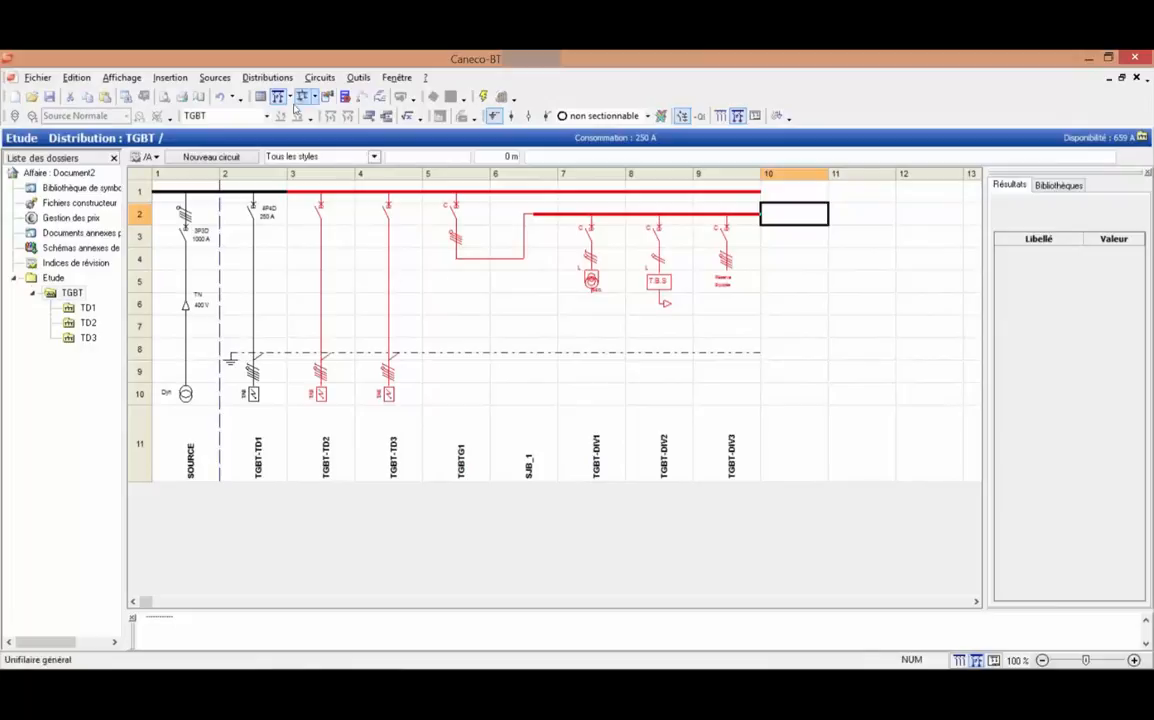
Step: In the circuit spreadsheet, copy TGBT-TD1's 250 A consumption and 20 m length to circuits TGBT-TD2 and TGBT-TD3
left_click(260, 96)
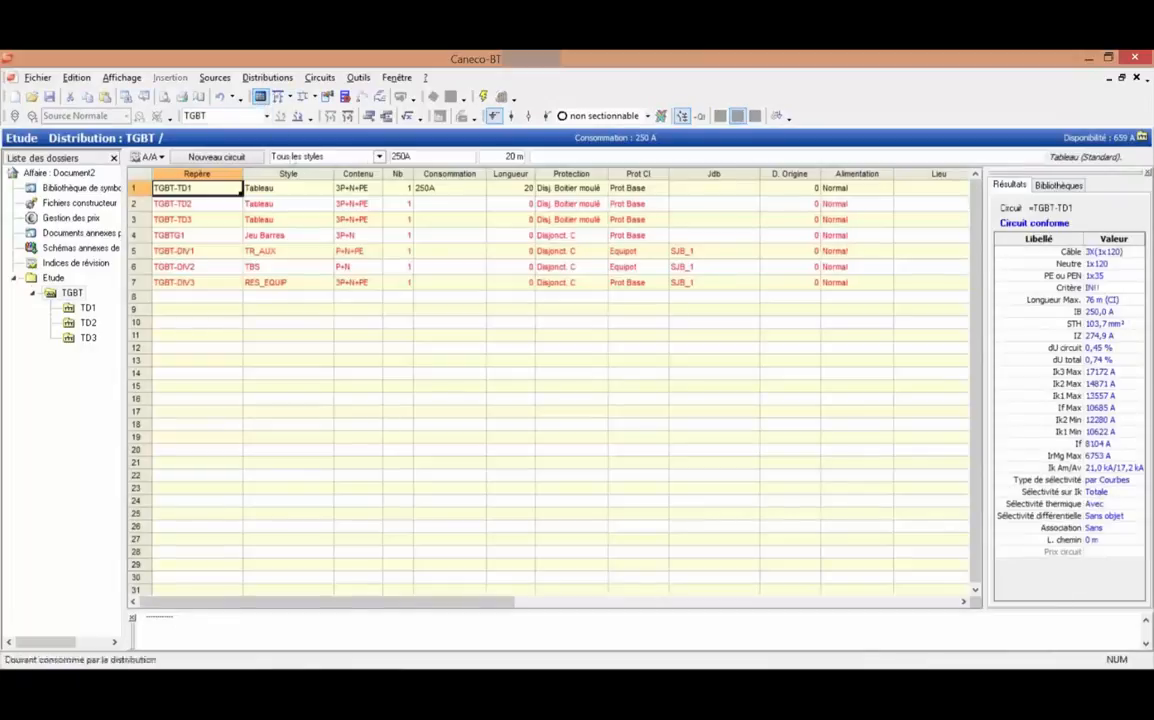
left_click(428, 204)
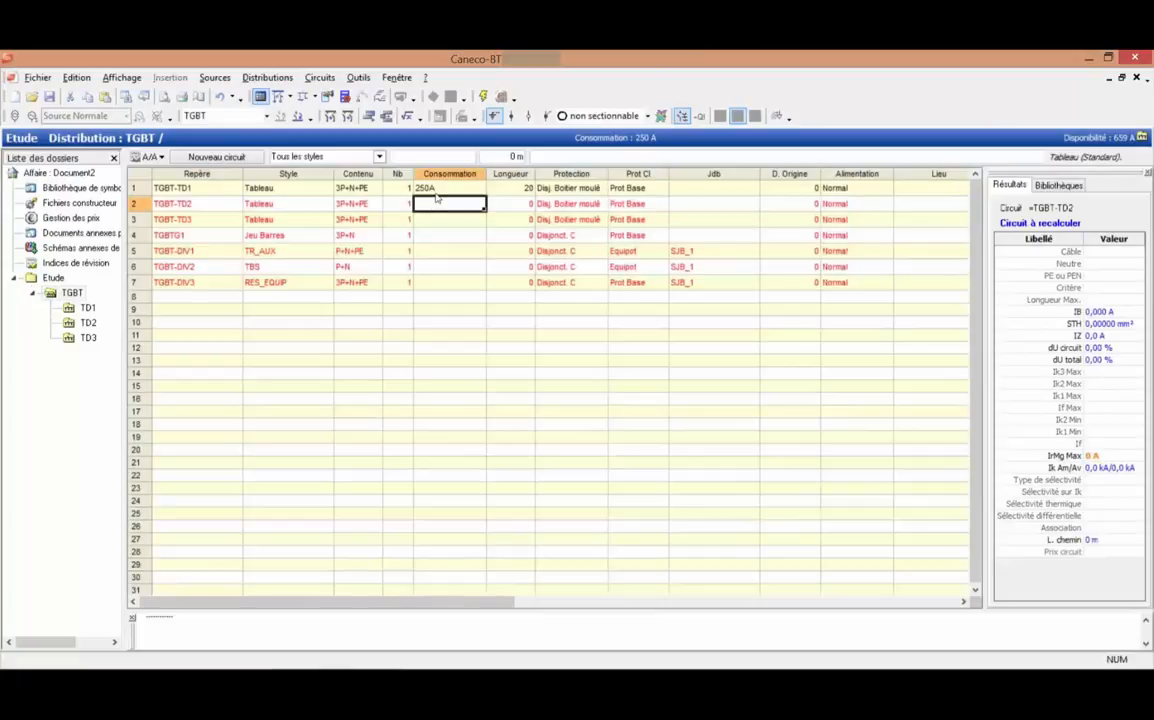
left_click(505, 190)
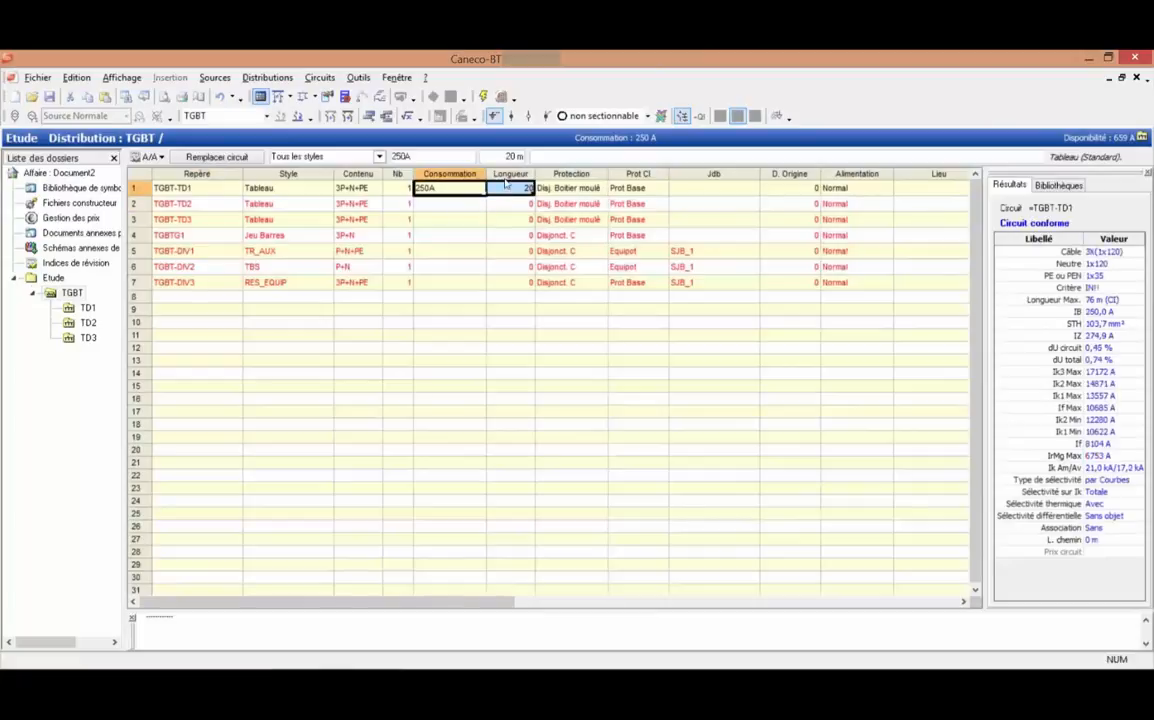
left_click_drag(453, 207, 513, 225)
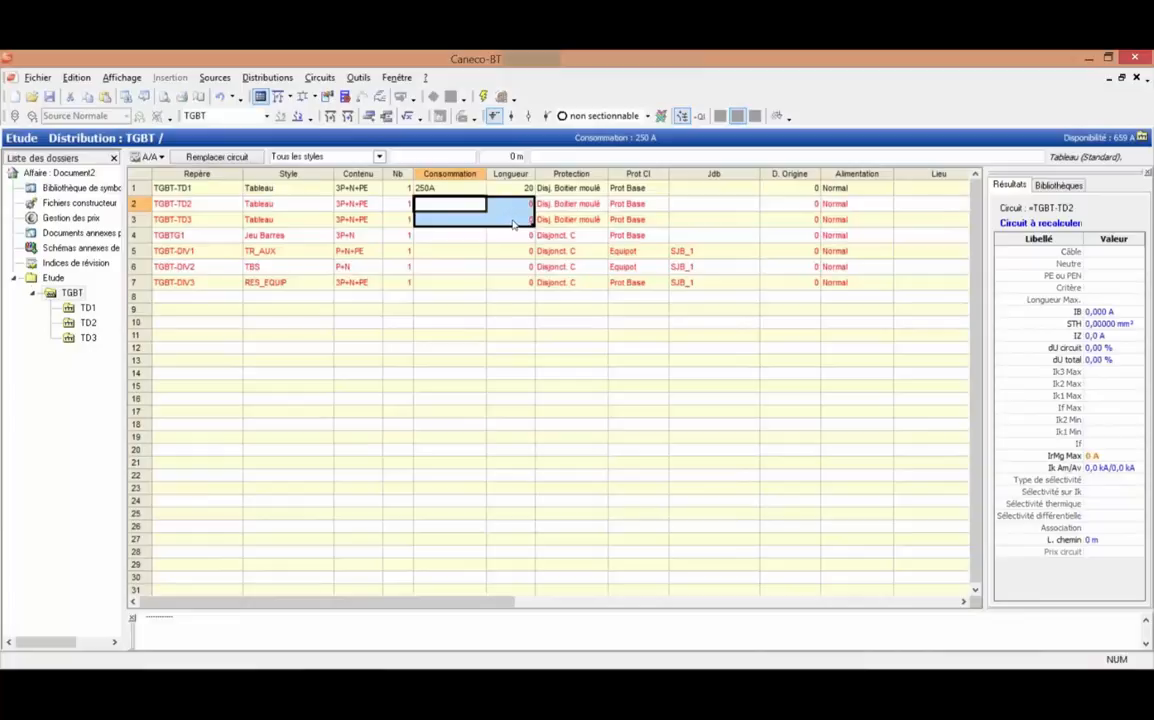
Step: Set the consumption of the sub-busbar supply circuit TGBTG1 to 25 A
left_click(448, 235)
type("25A")
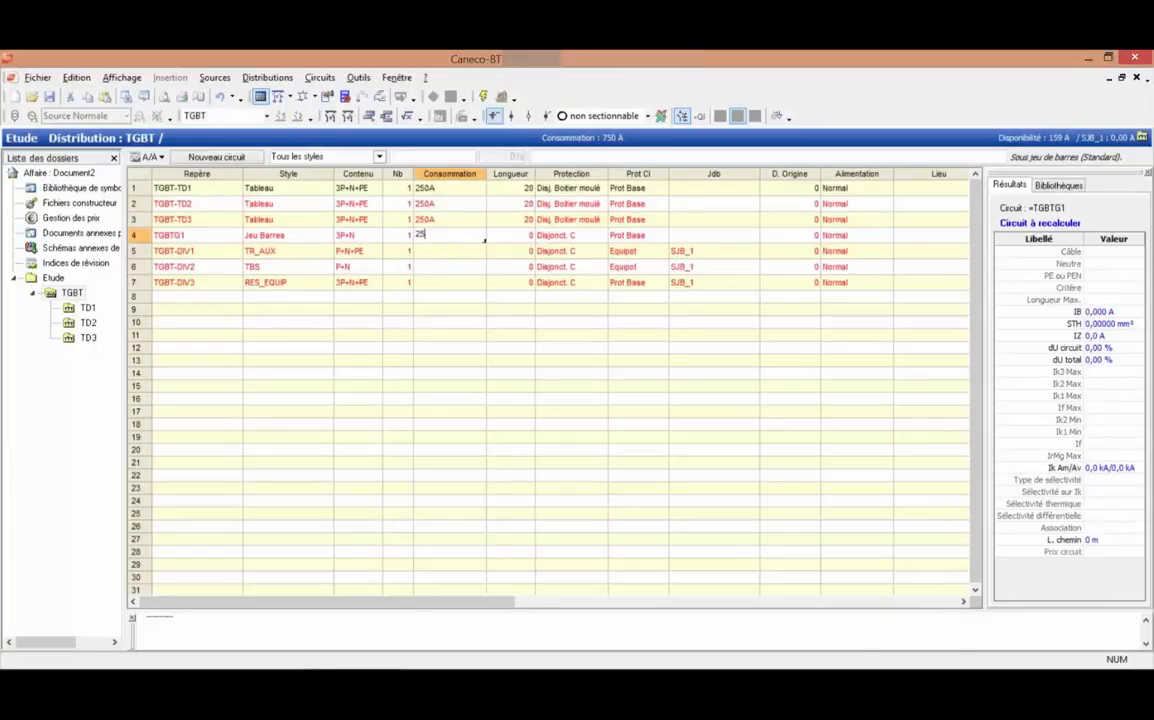
key("Return")
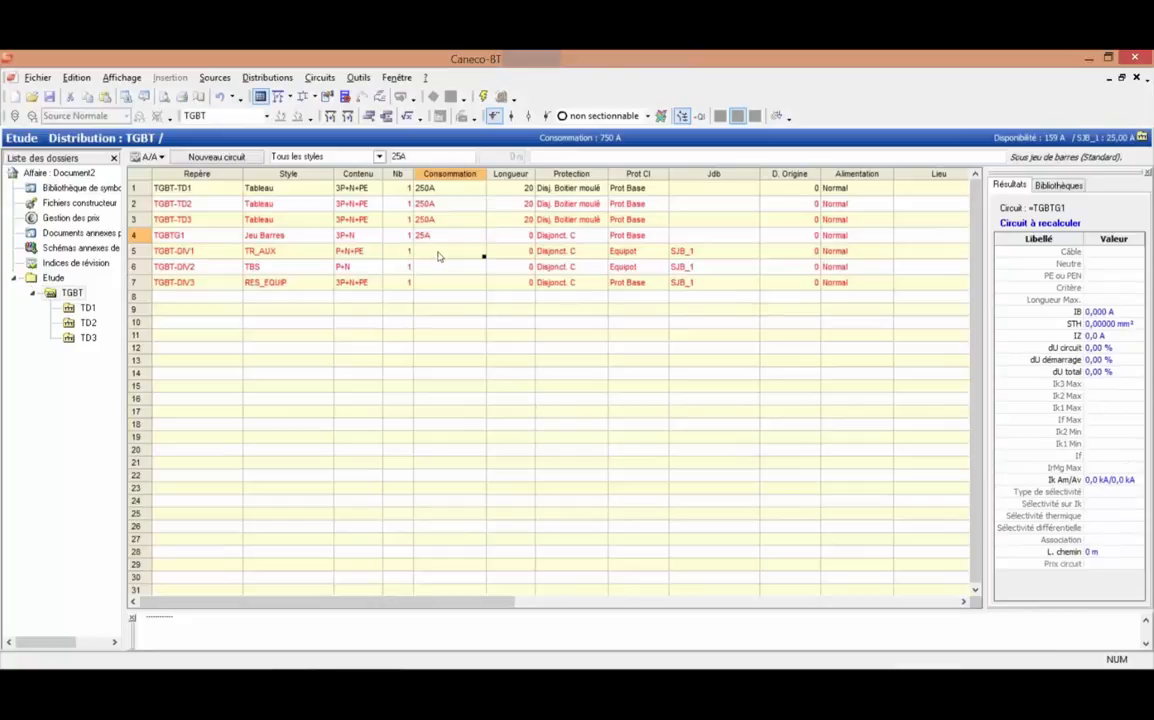
Step: Set the consumption of circuits TGBT-DIV1, TGBT-DIV2 and TGBT-DIV3 to 10 A each
key("Down")
type("10A")
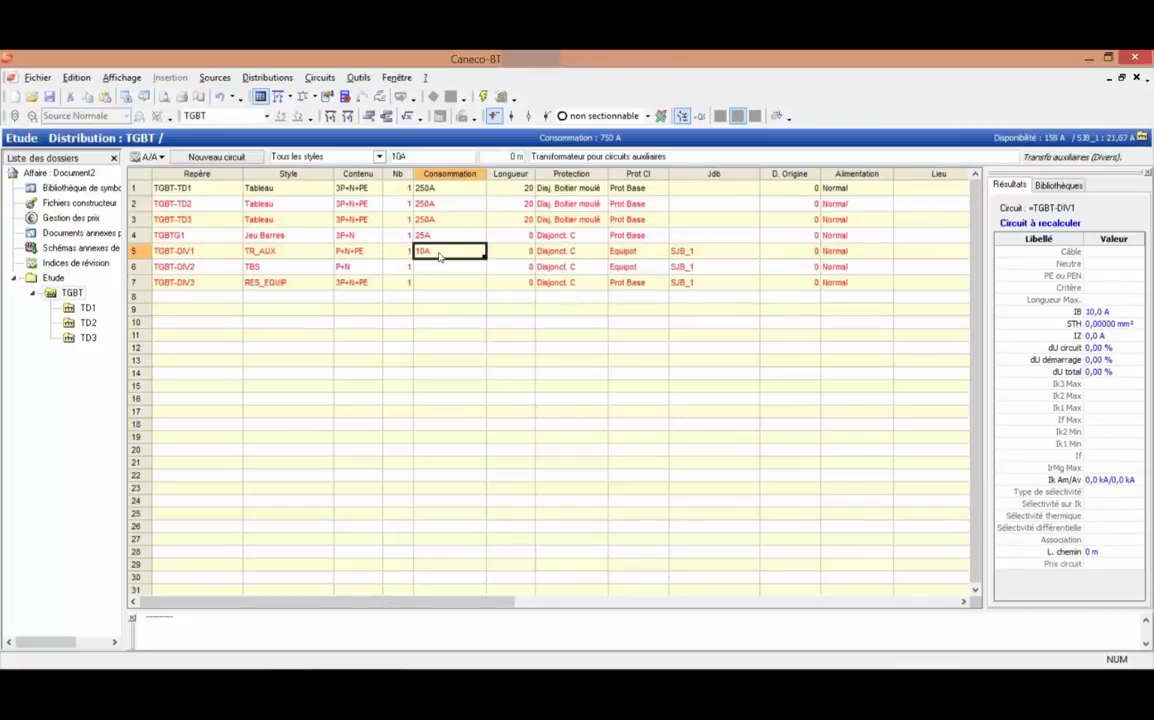
key("Return")
left_click(446, 268)
type("10A")
left_click(436, 288)
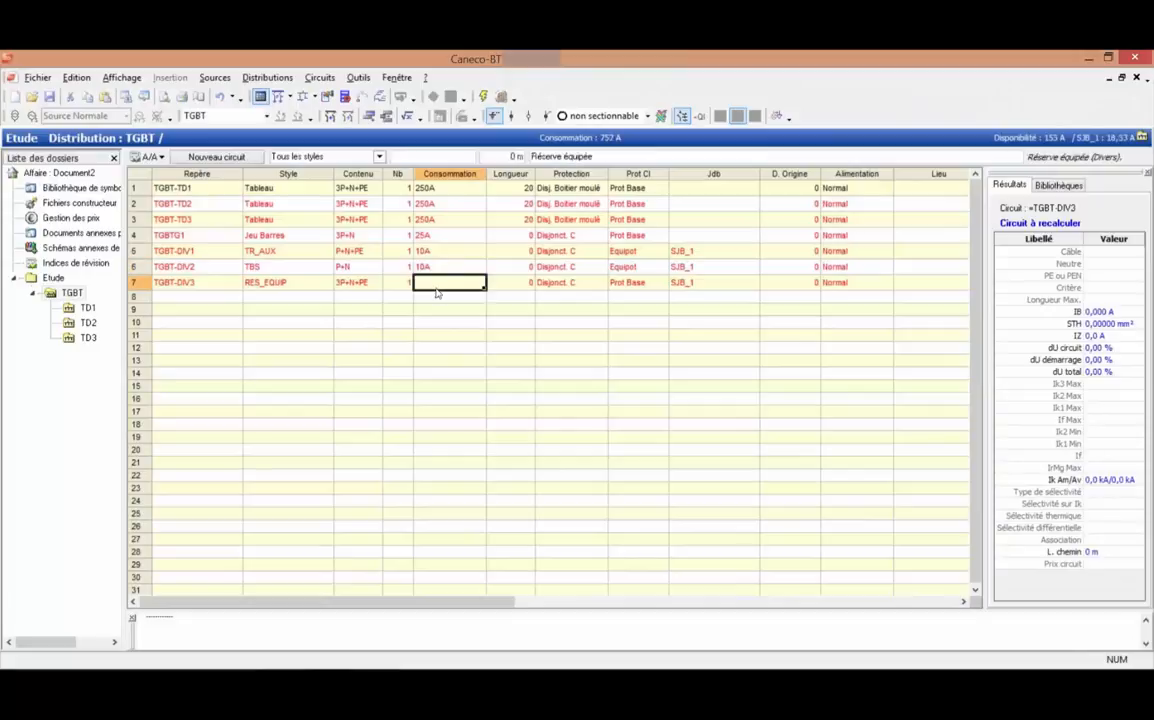
type("10A")
key("Return")
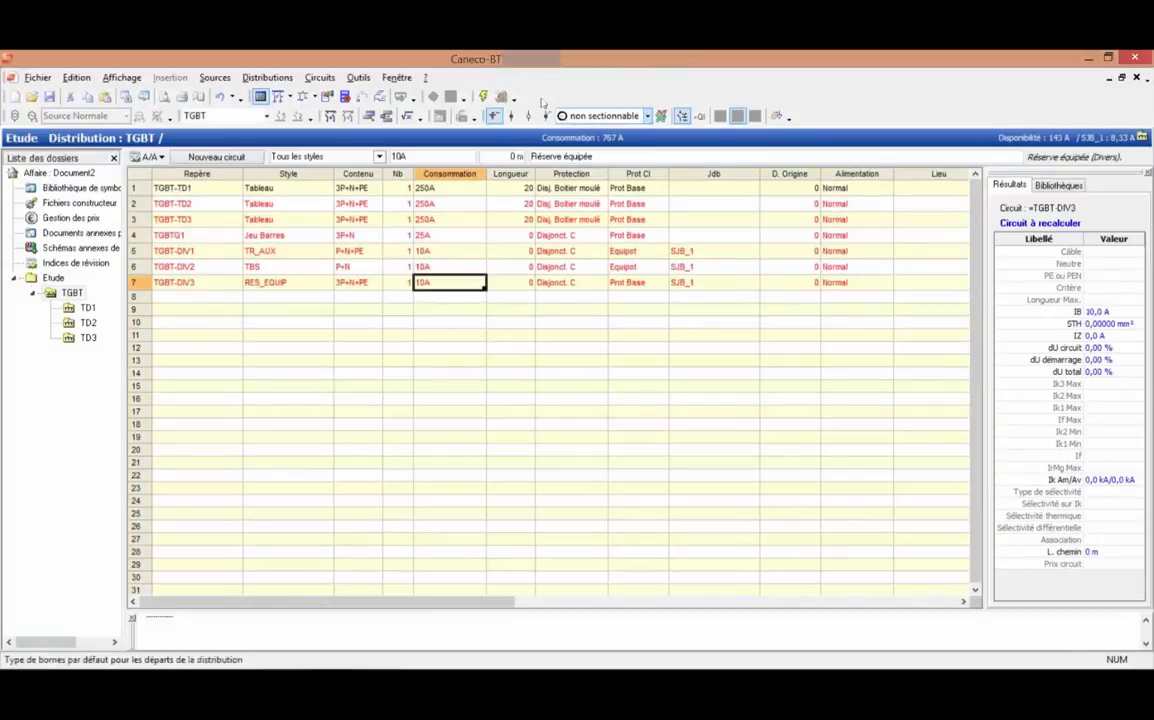
Step: Run the automatic calculation on circuits TGBT-TD2 through TGBT-DIV3 in the board's single-line diagram
left_click(255, 96)
left_click_drag(310, 175, 729, 179)
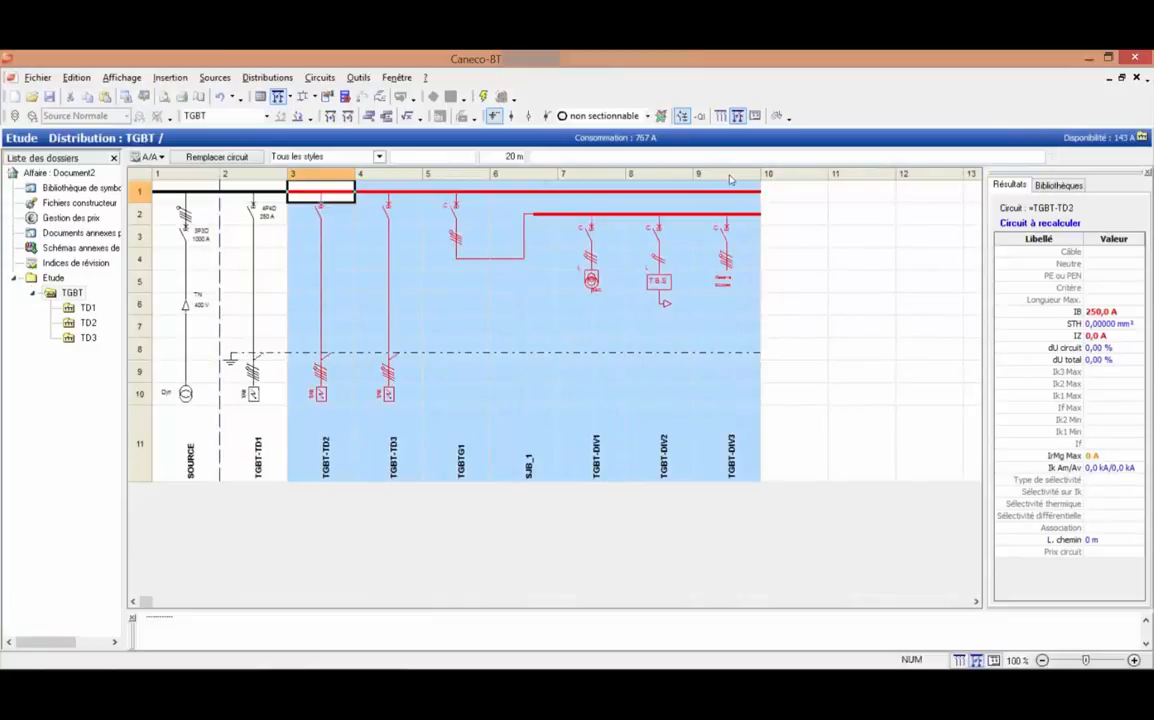
right_click(730, 179)
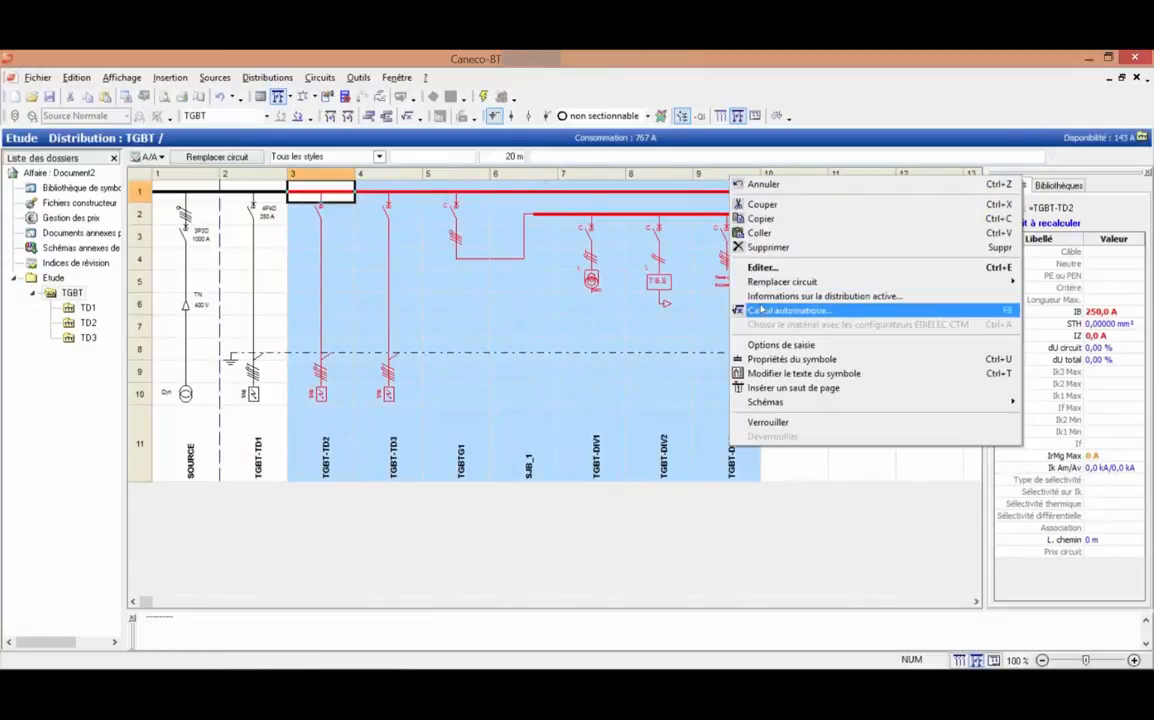
left_click(760, 310)
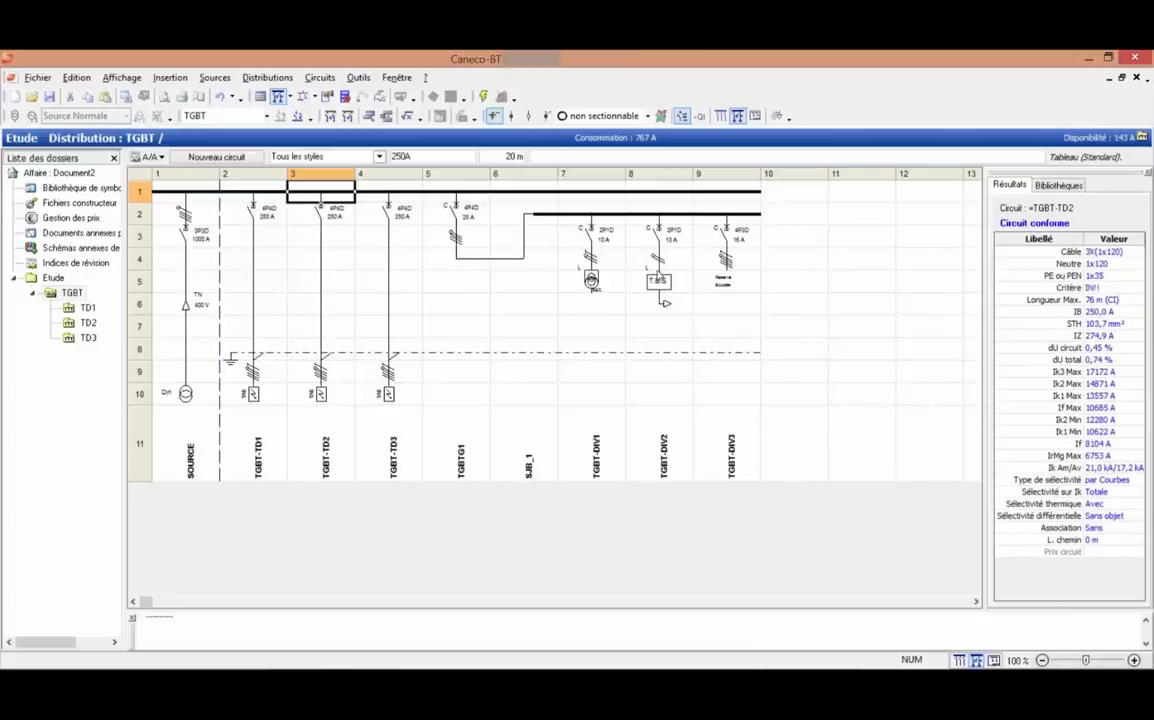
Step: Place an energy meter symbol from the Divers symbol library on the TGBT-TD1 circuit in row 5
left_click(1057, 186)
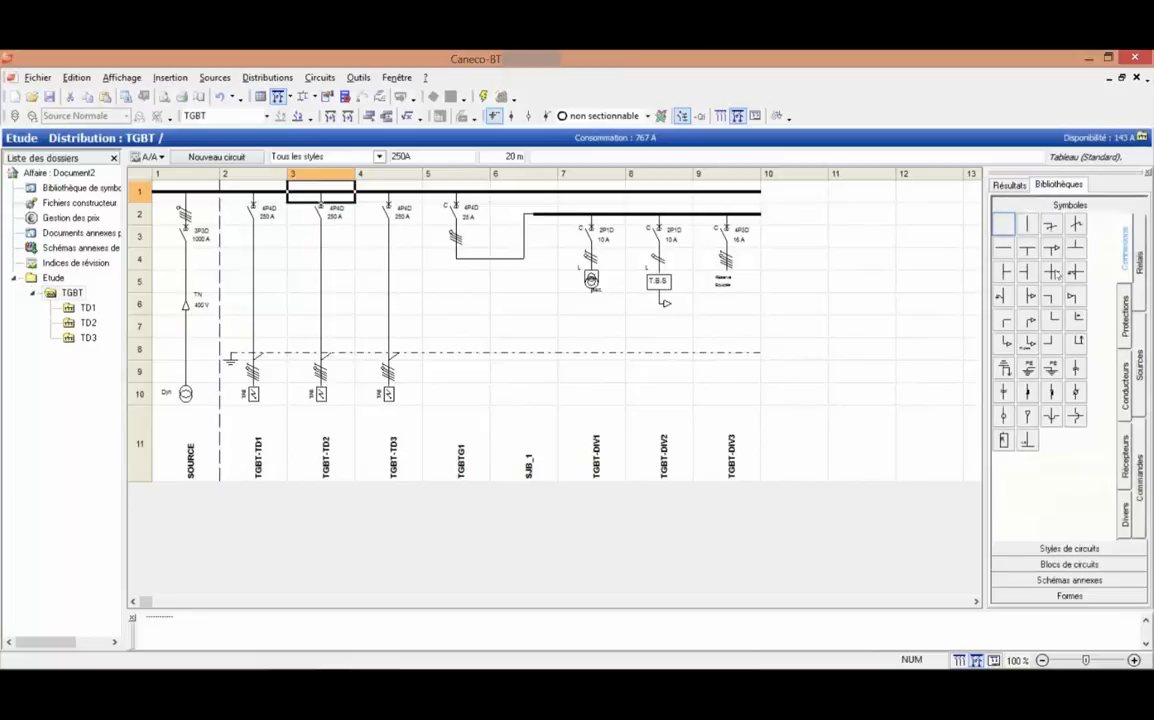
left_click(1040, 564)
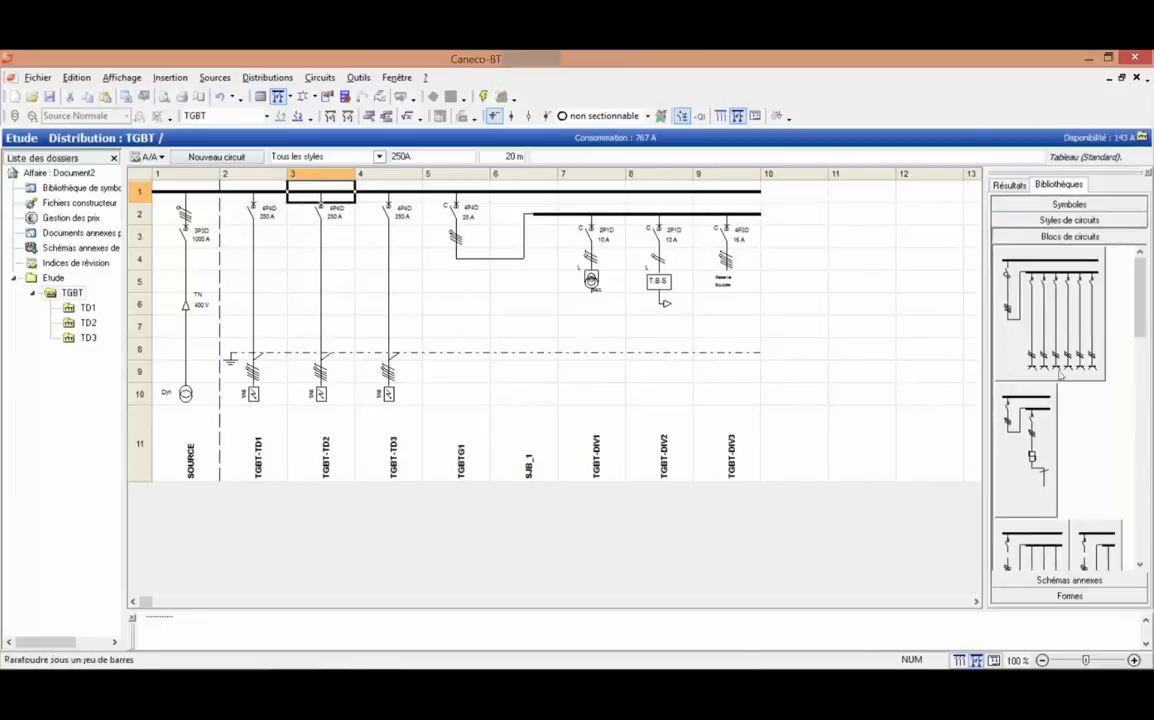
left_click(1058, 204)
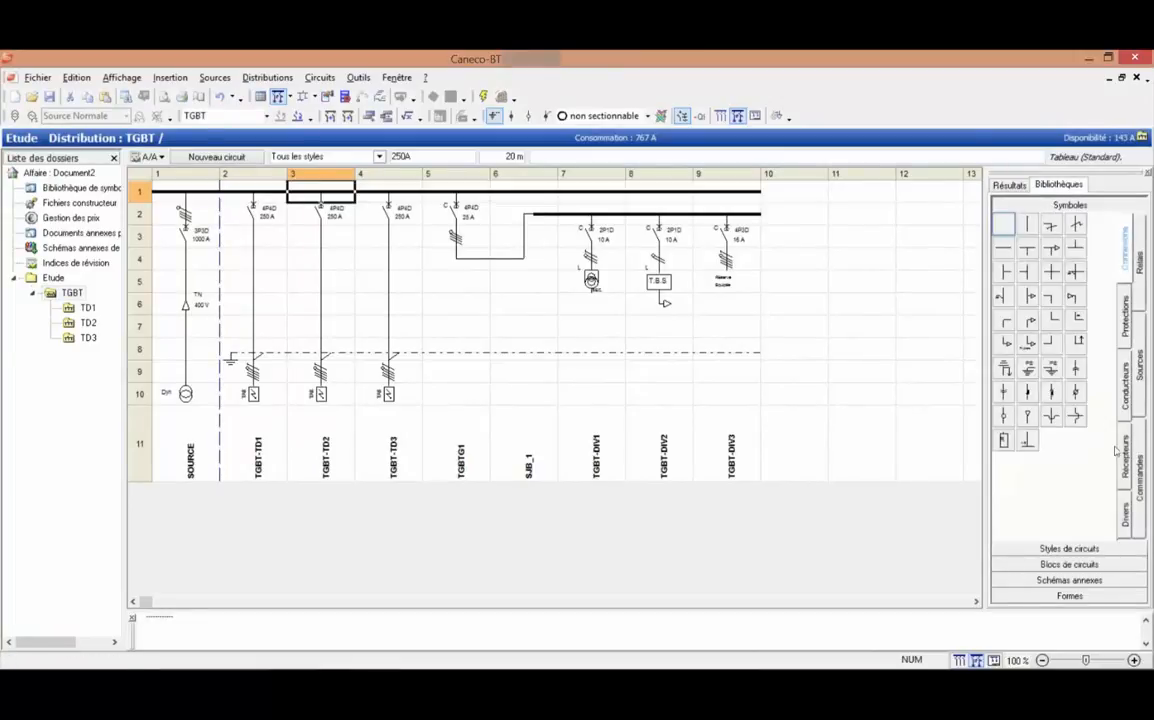
left_click(1125, 508)
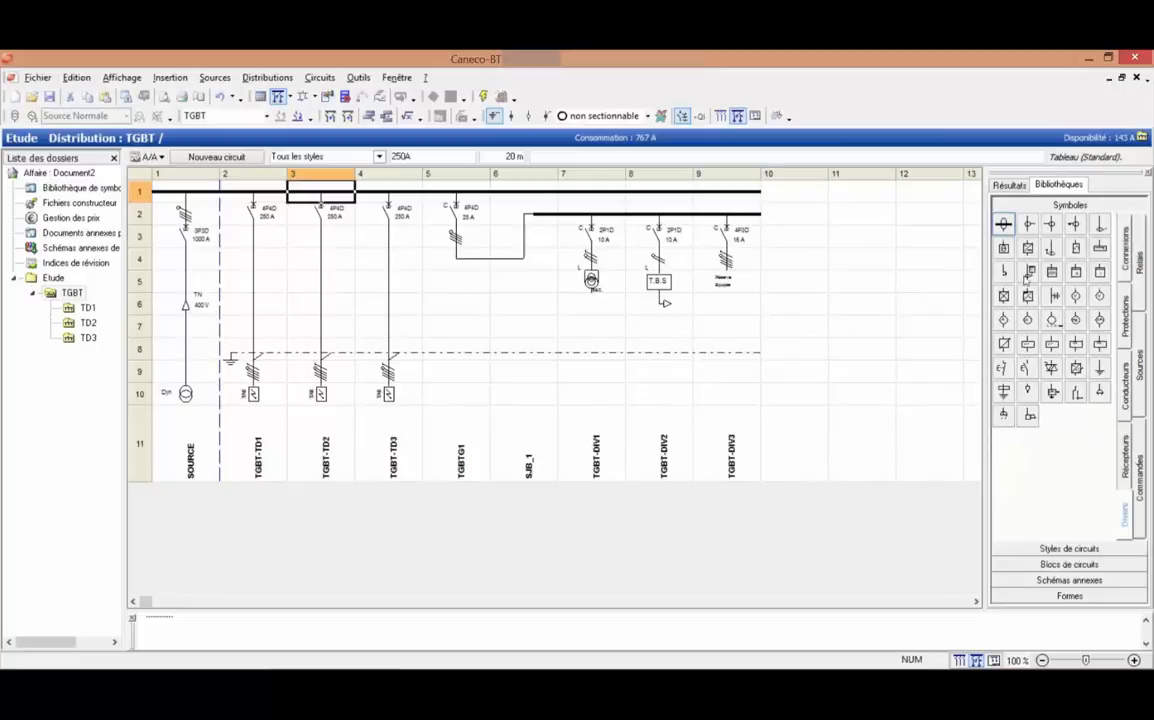
left_click_drag(1027, 283, 258, 297)
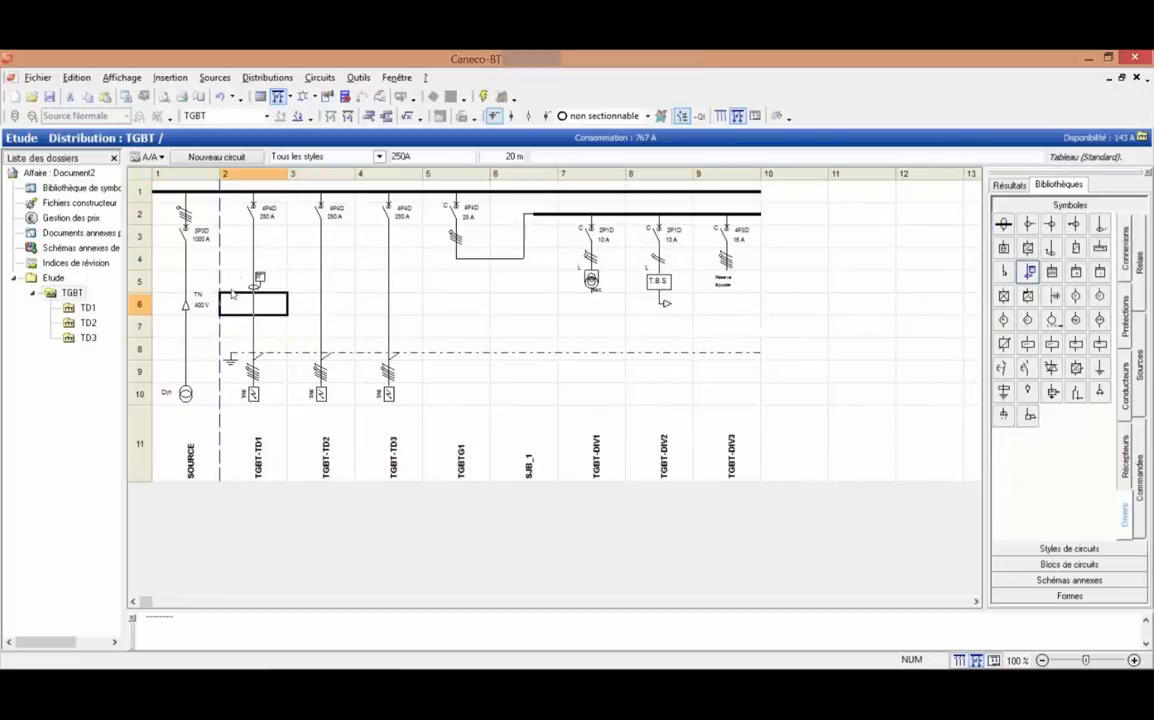
Step: Assign the Schneider Electric Acti9 iEM3300 125A energy meter, reference A9MEM3300, to the meter symbol on TGBT-TD1
left_click(259, 286)
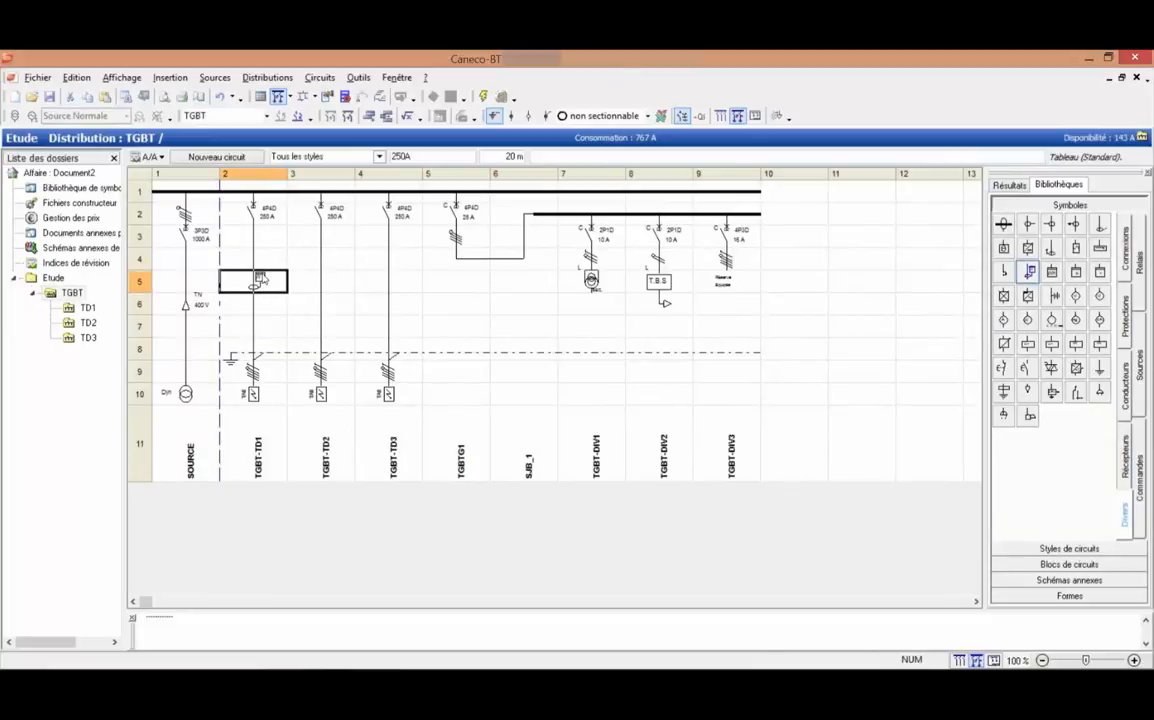
right_click(257, 282)
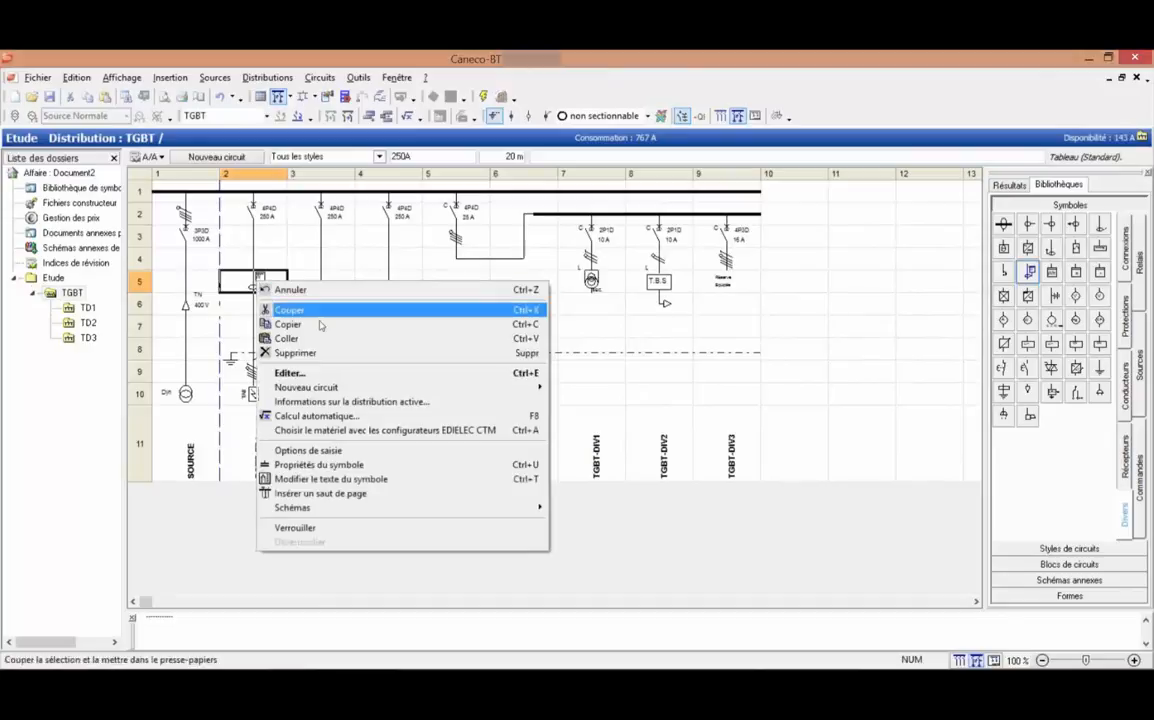
left_click(373, 432)
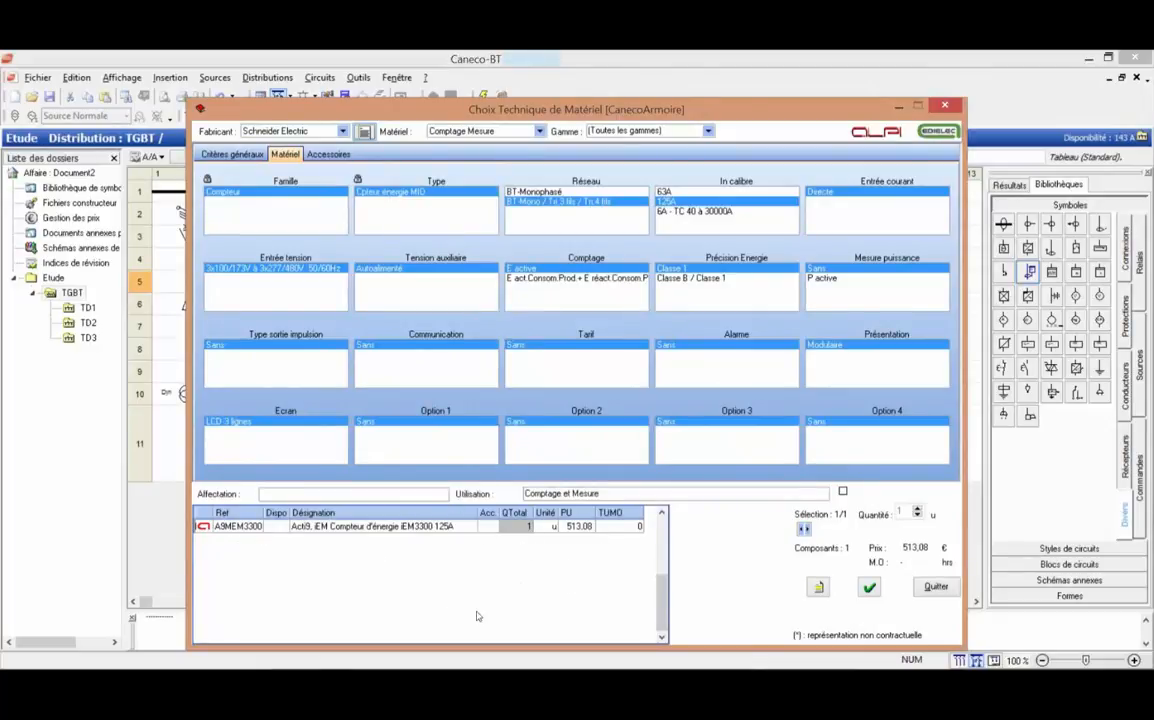
left_click(870, 588)
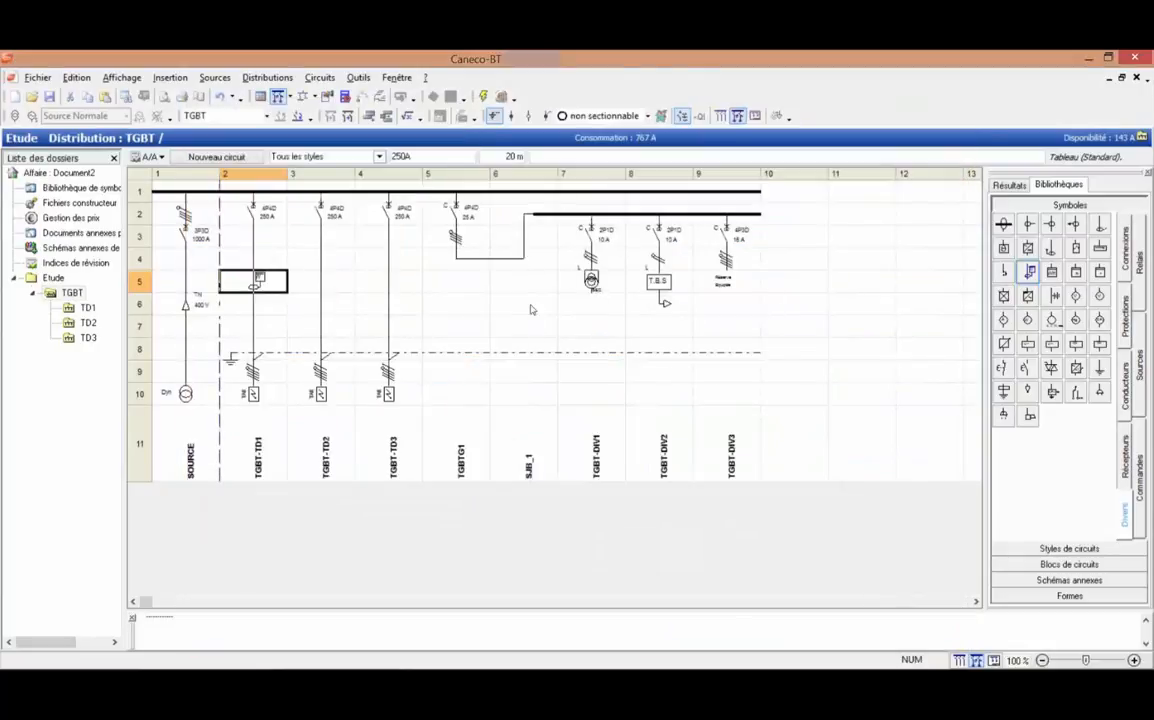
Step: Assign the Schneider Electric 16 VA safety transformer, reference A9A15218, to the transformer symbol on TGBT-DIV1
left_click(591, 282)
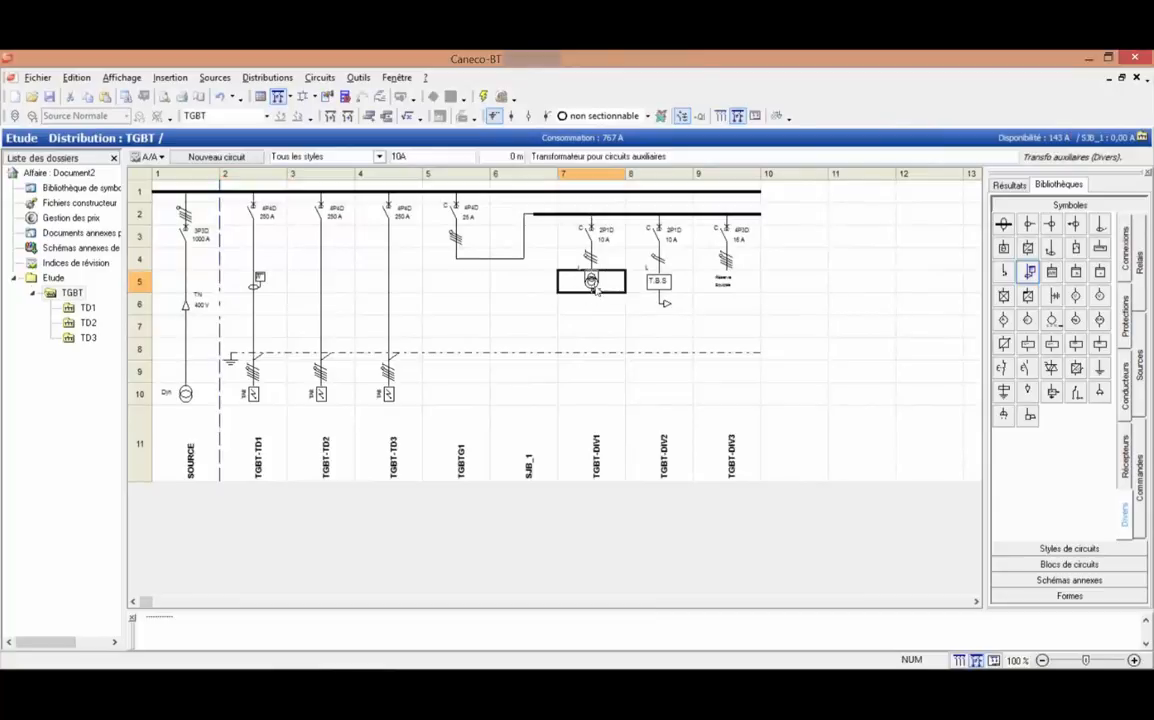
right_click(592, 283)
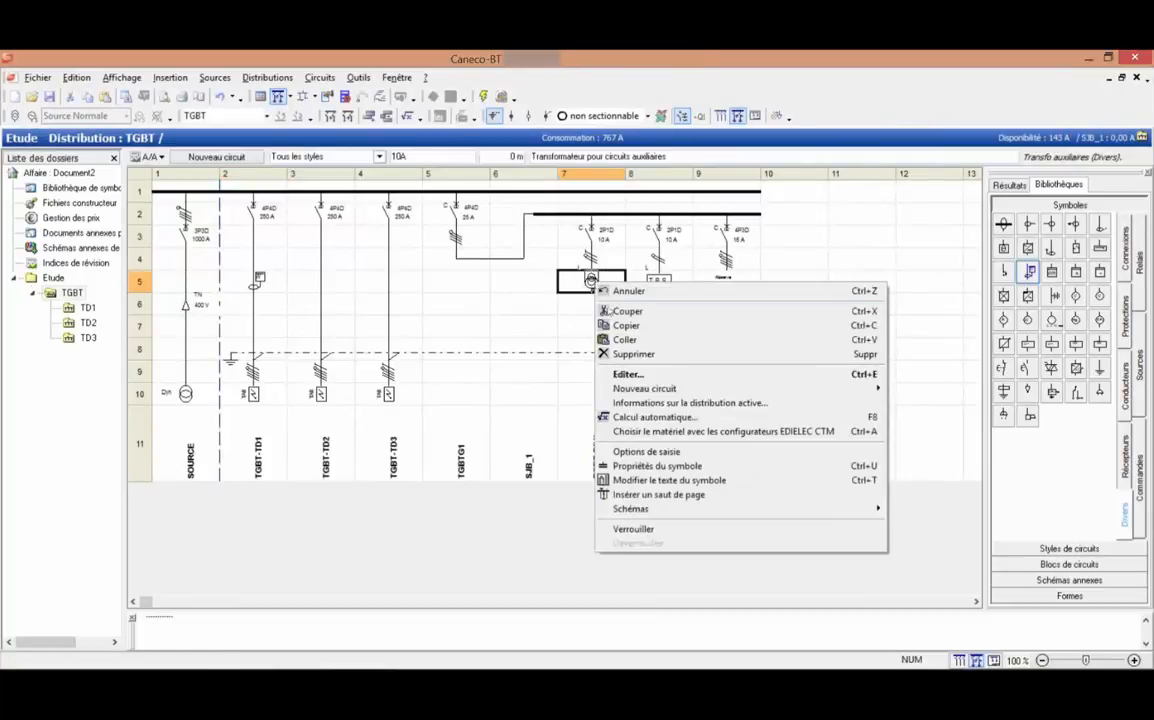
left_click(641, 435)
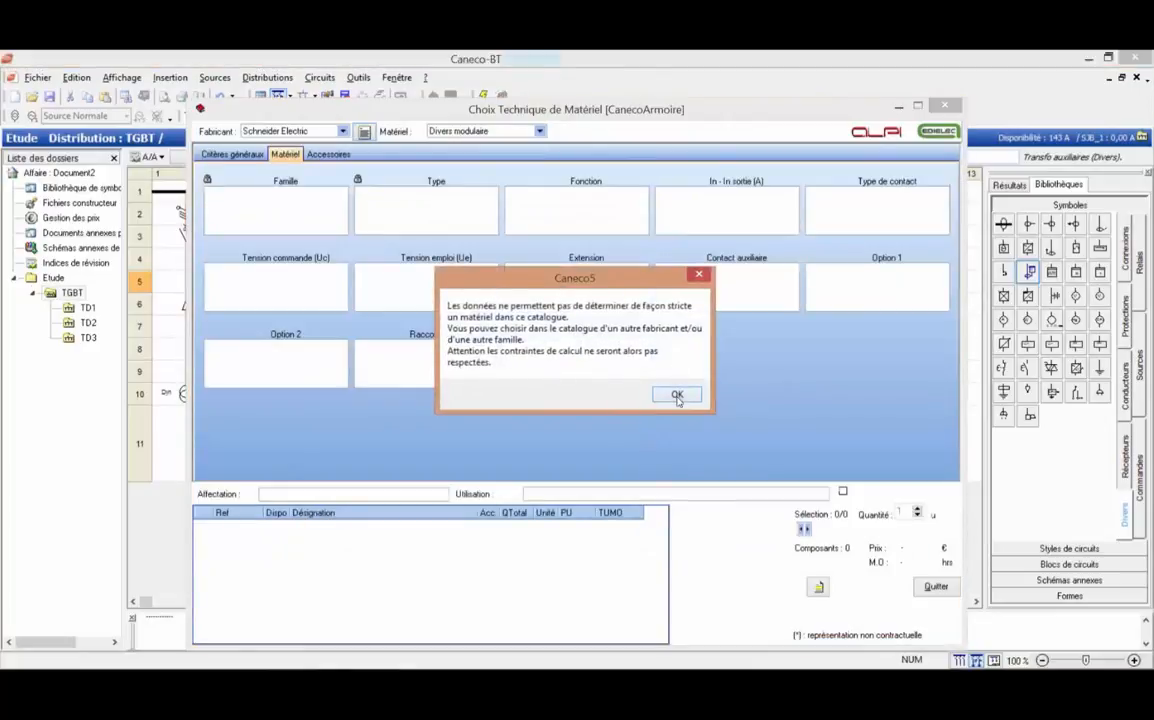
left_click(677, 392)
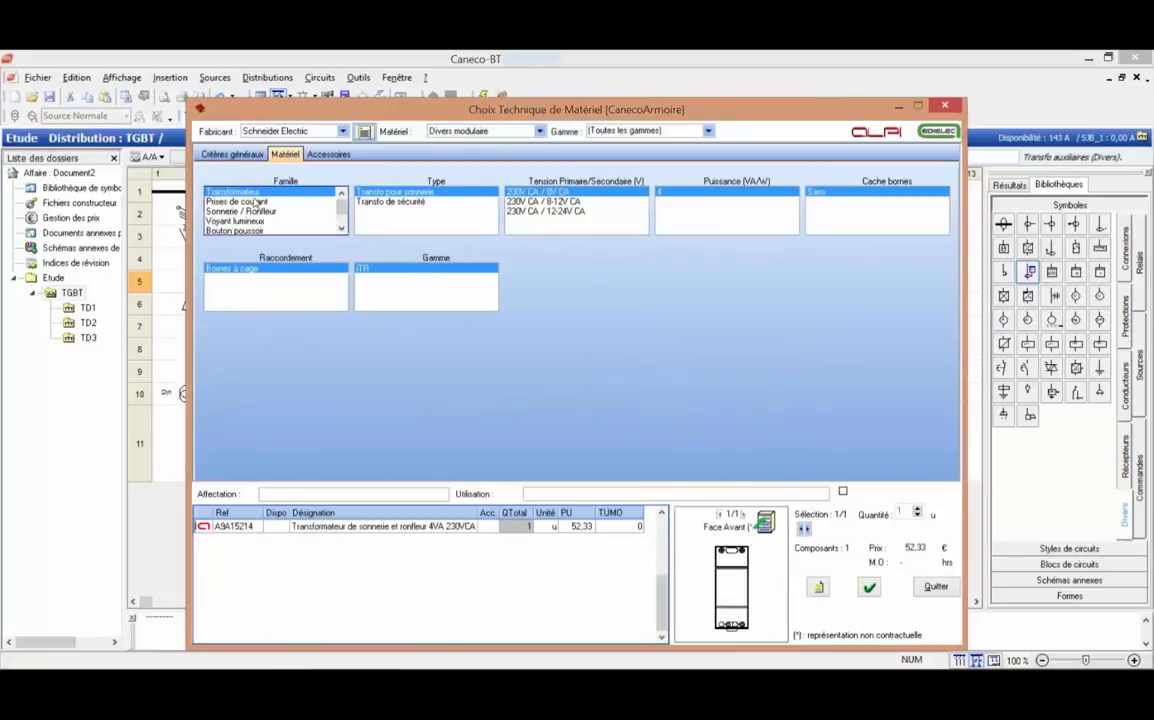
left_click(397, 202)
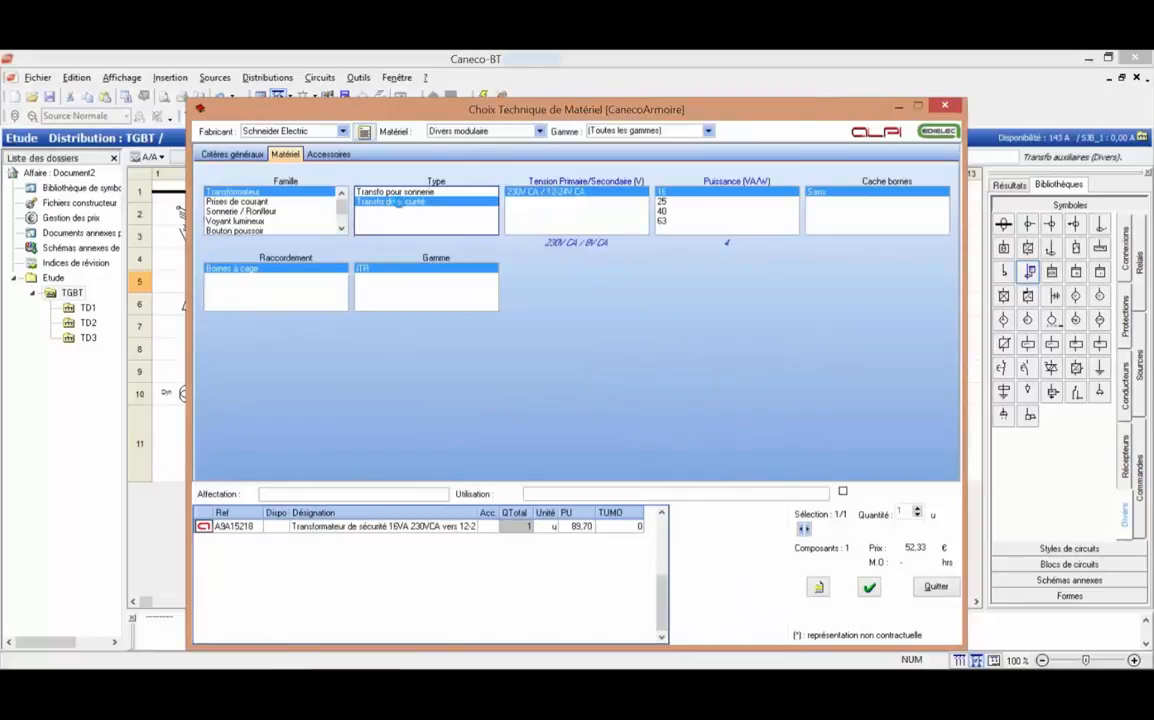
left_click(869, 588)
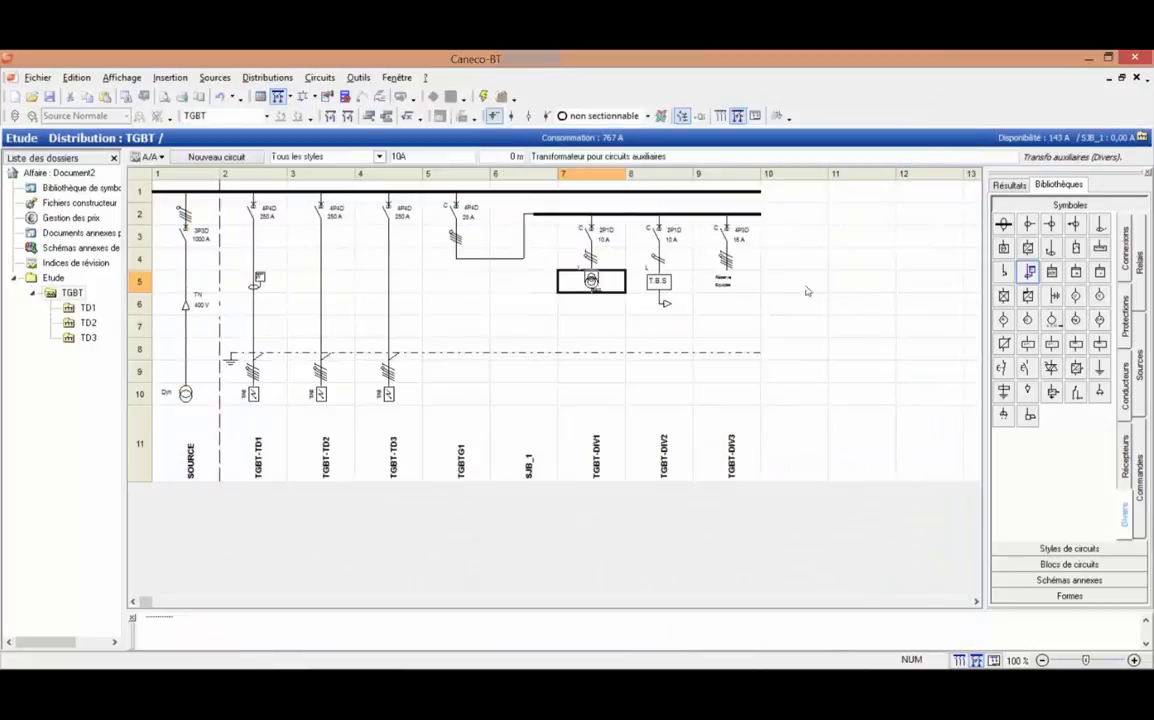
Step: Assign the Schneider Electric standard BAES remote control for 50 blocks, reference 15855, to the T.B.S. symbol on TGBT-DIV2
left_click(670, 282)
right_click(672, 284)
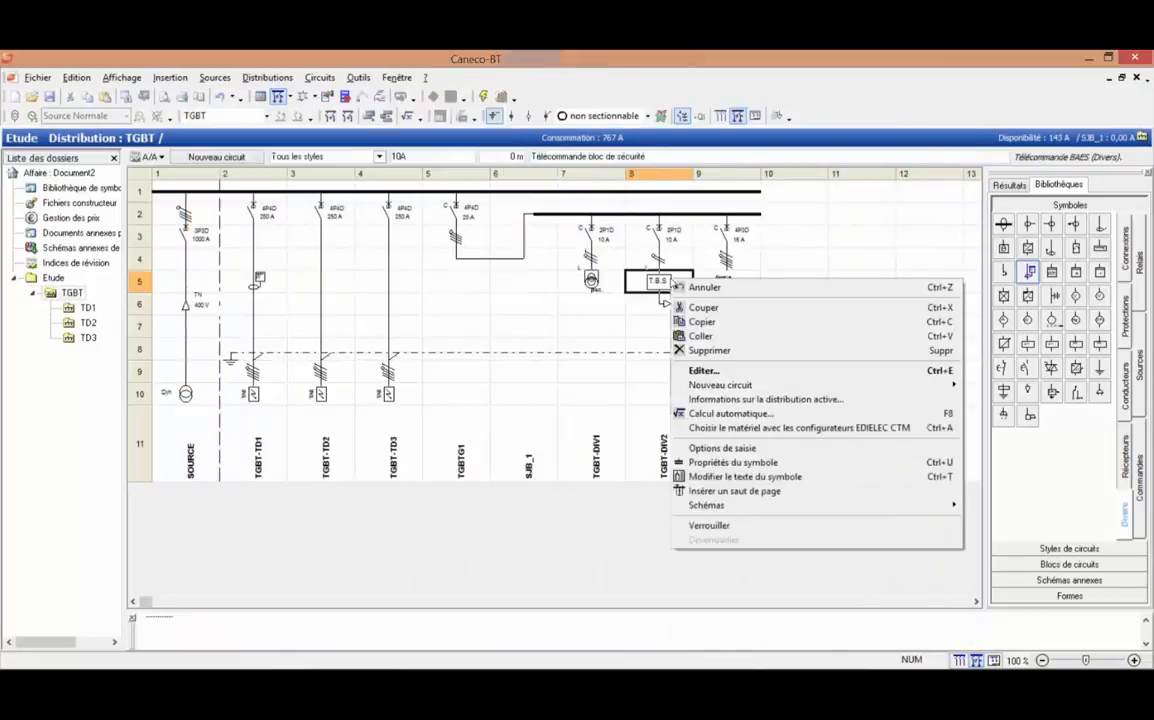
left_click(714, 431)
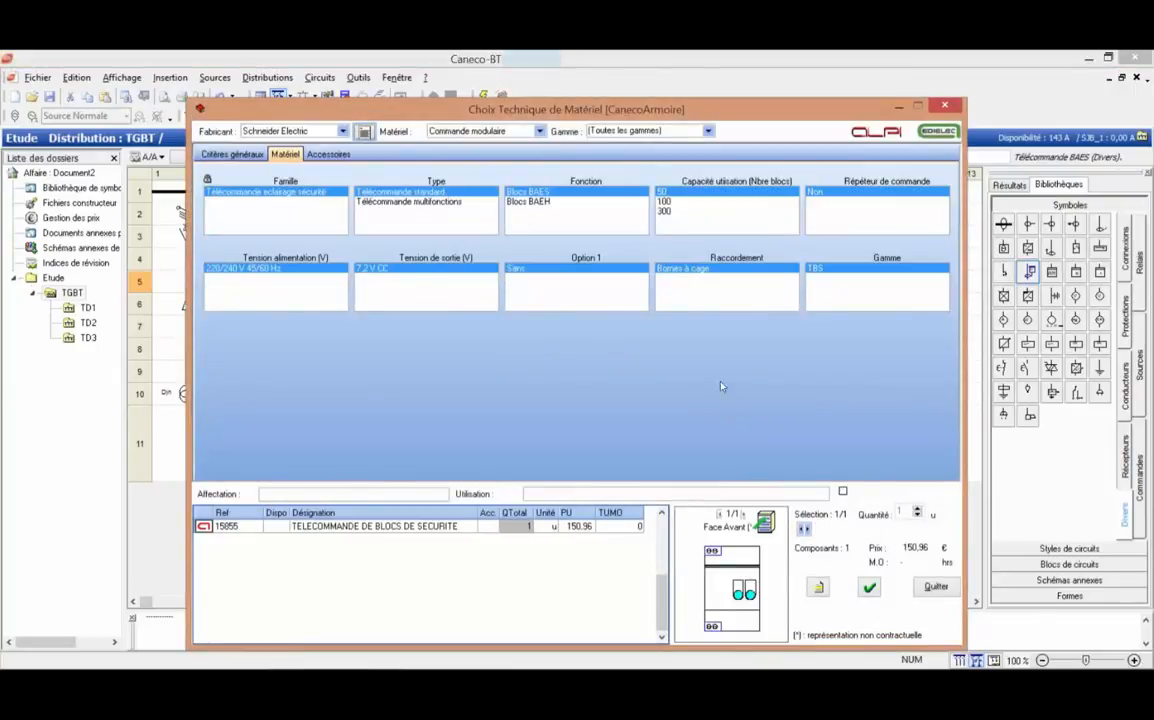
left_click(220, 195)
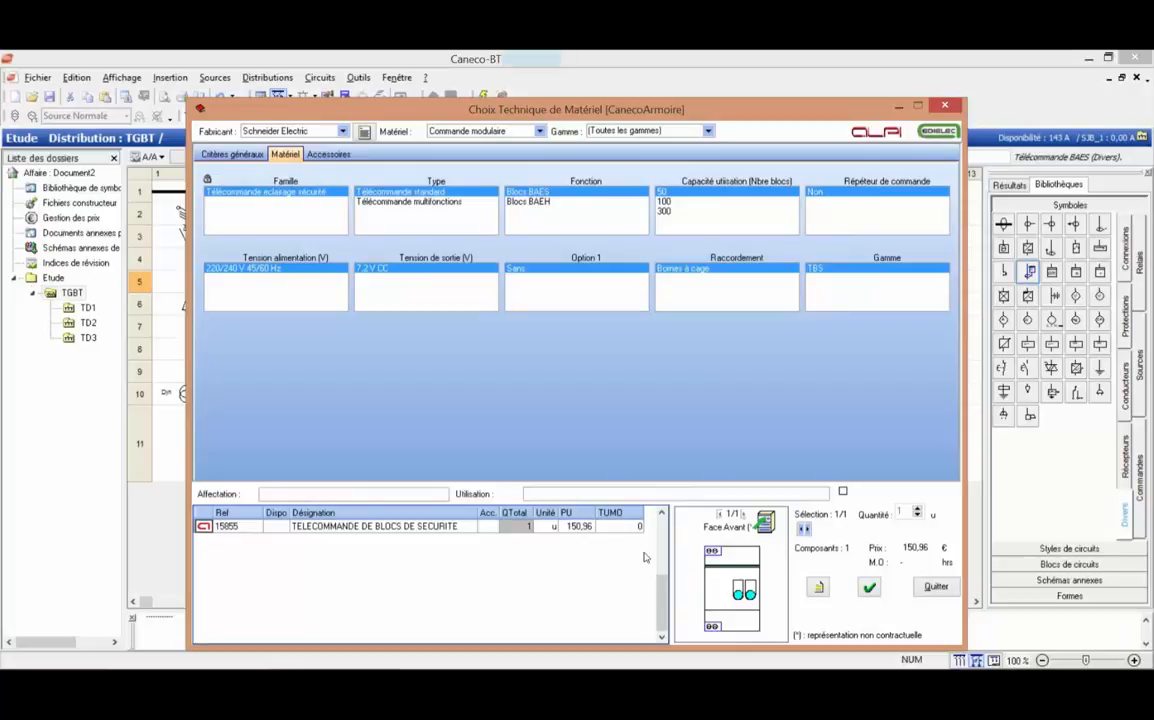
left_click(868, 588)
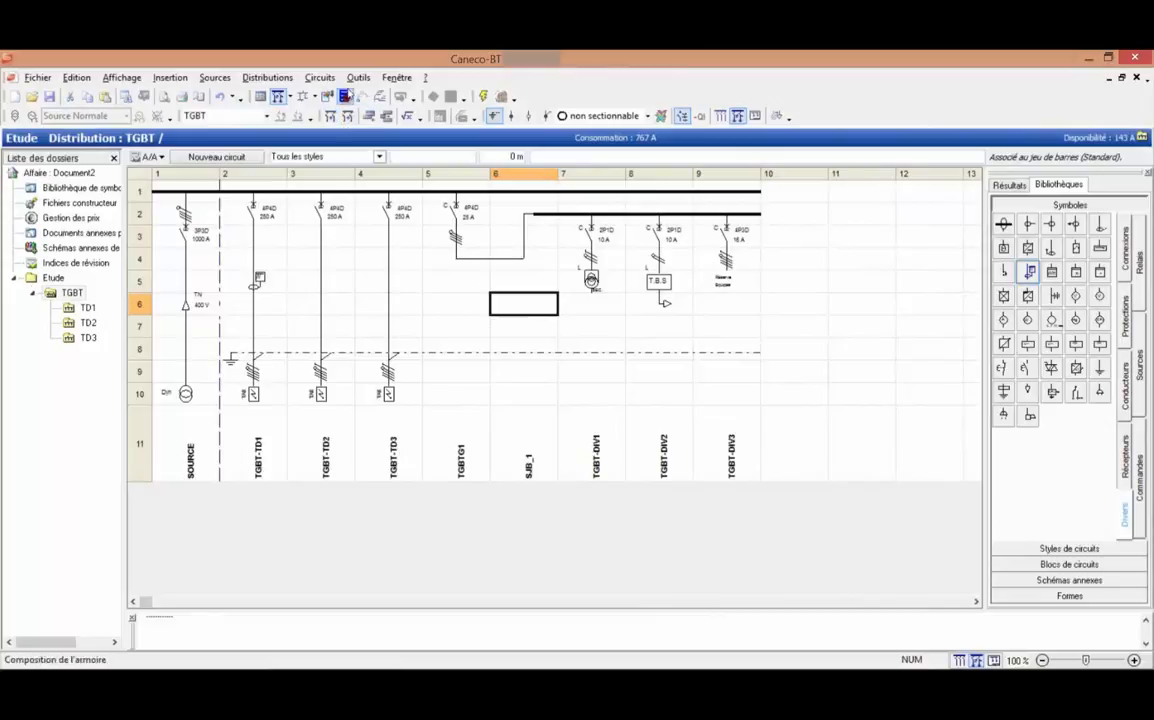
Step: Open the TGBT cabinet predetermination and set the IP rating to 55, keeping the Prisma P range and floor-standing installation
left_click(345, 98)
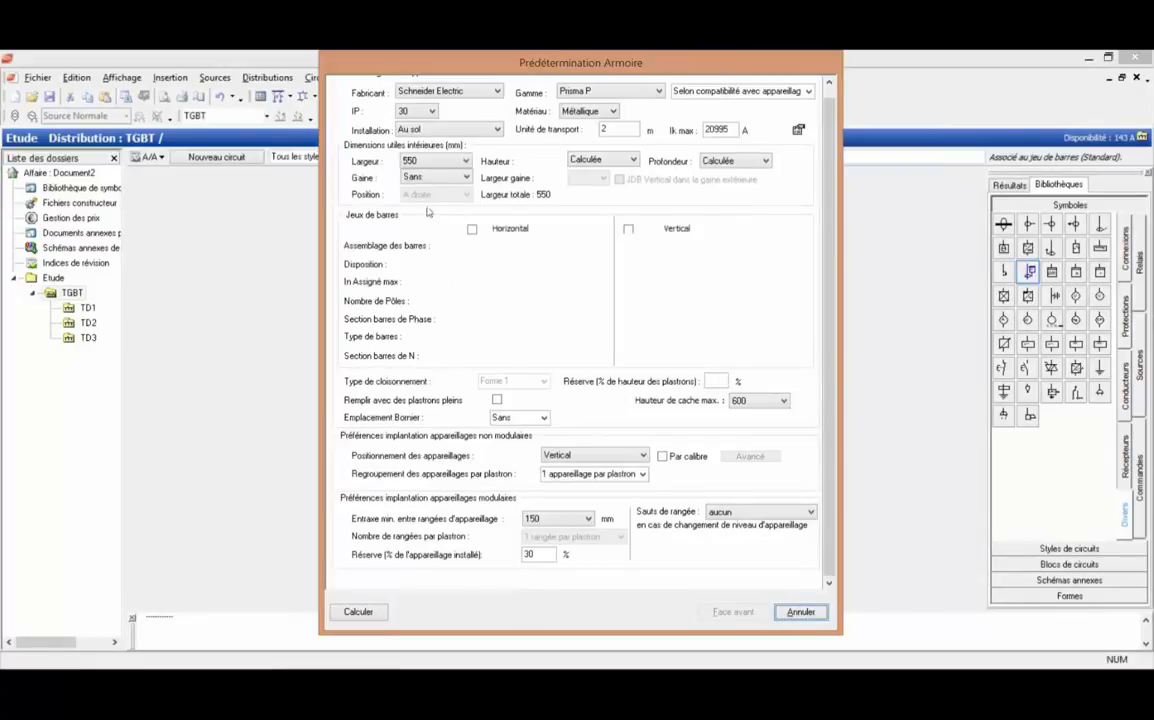
left_click_drag(456, 78, 297, 91)
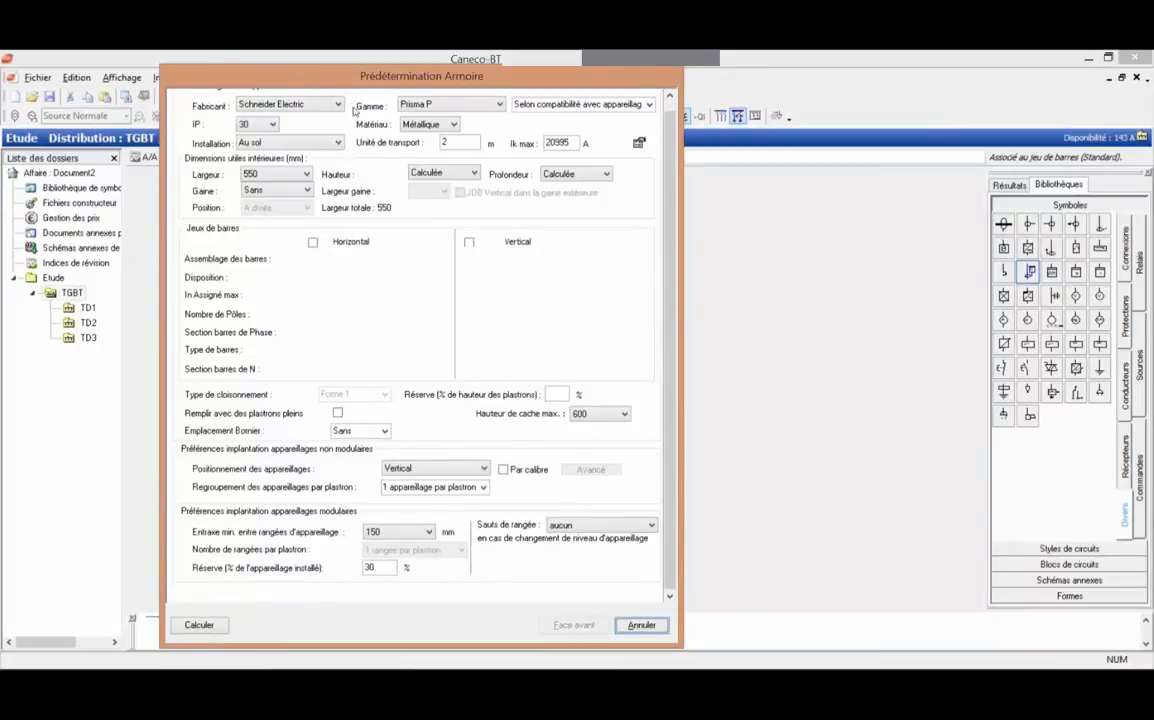
left_click(440, 105)
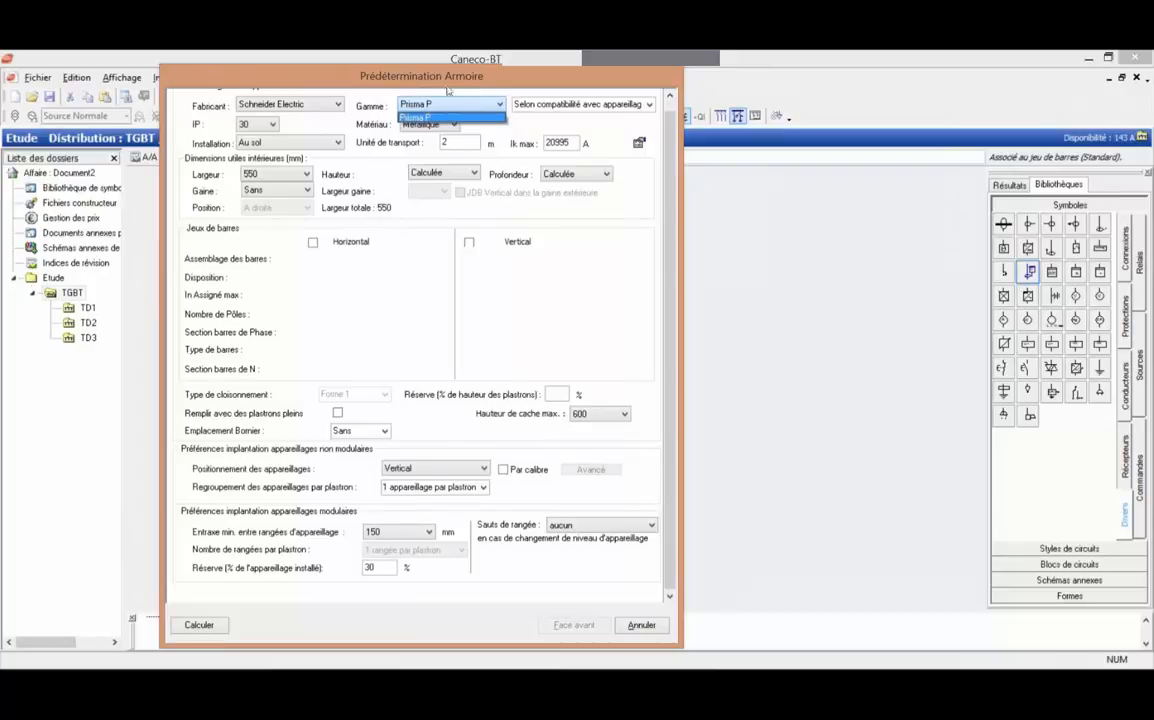
left_click(346, 80)
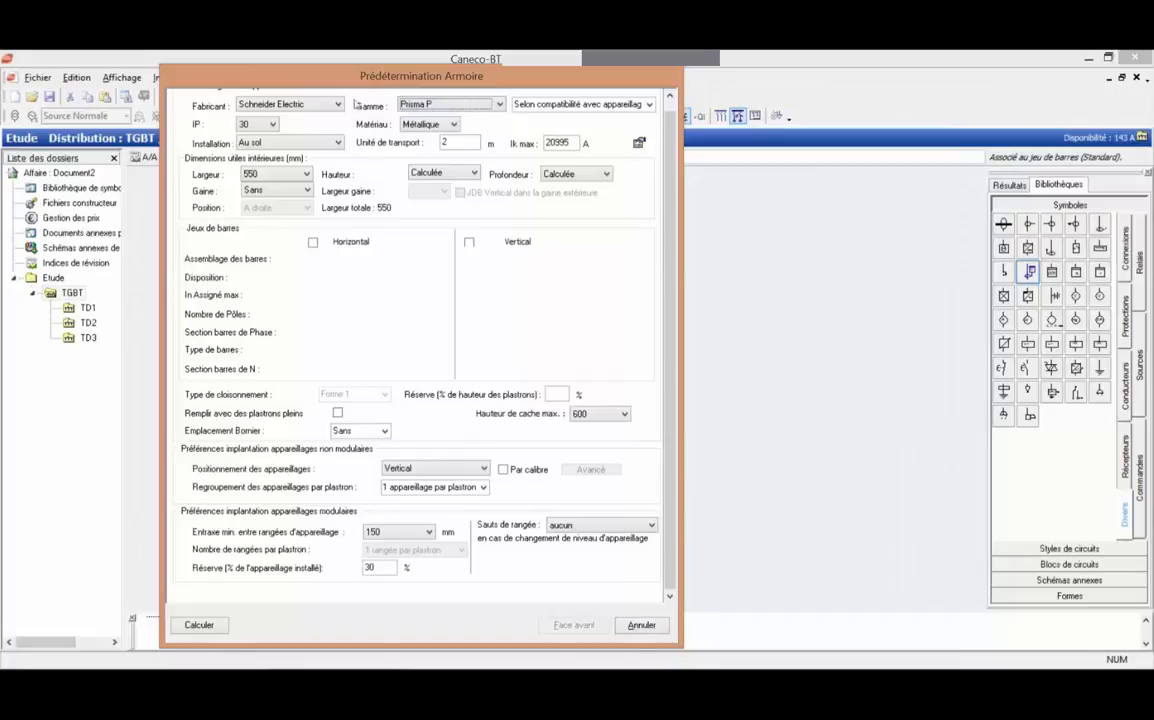
left_click(273, 125)
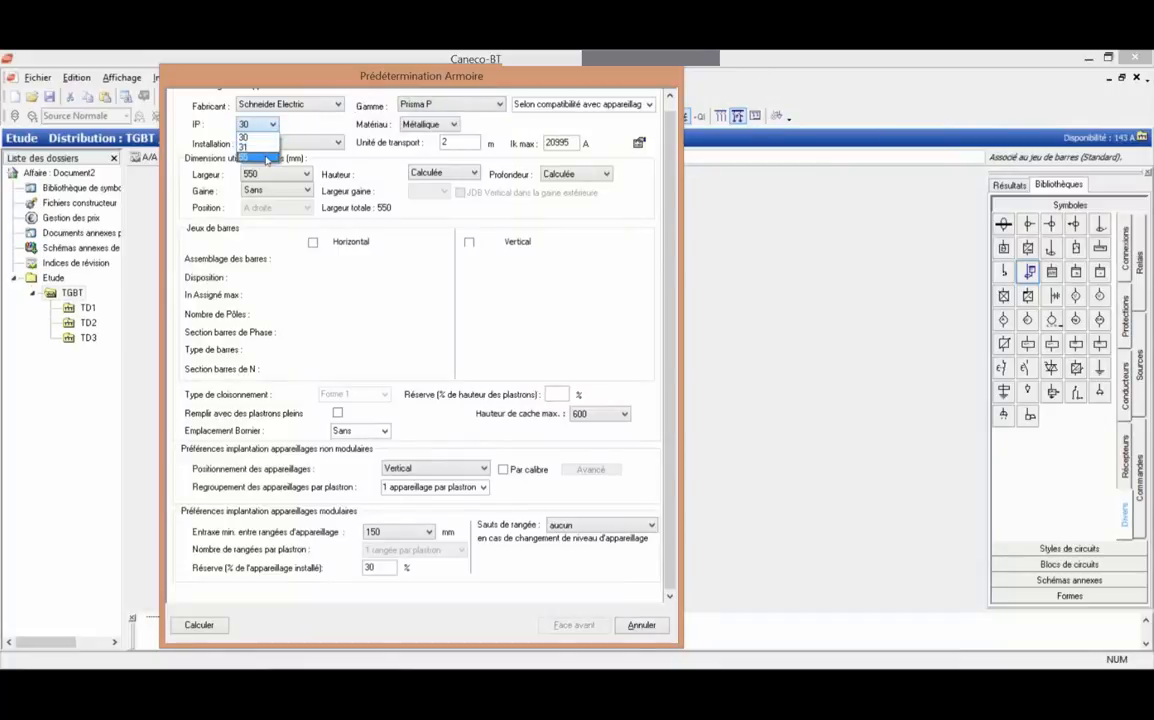
left_click(267, 158)
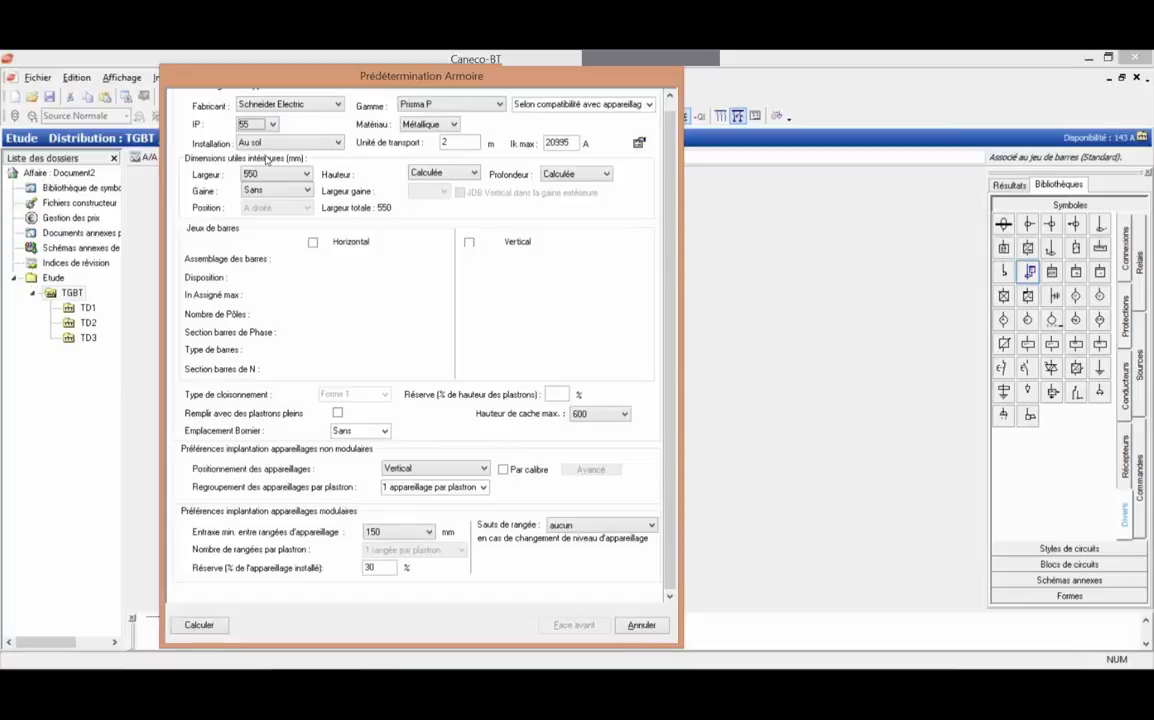
left_click(337, 143)
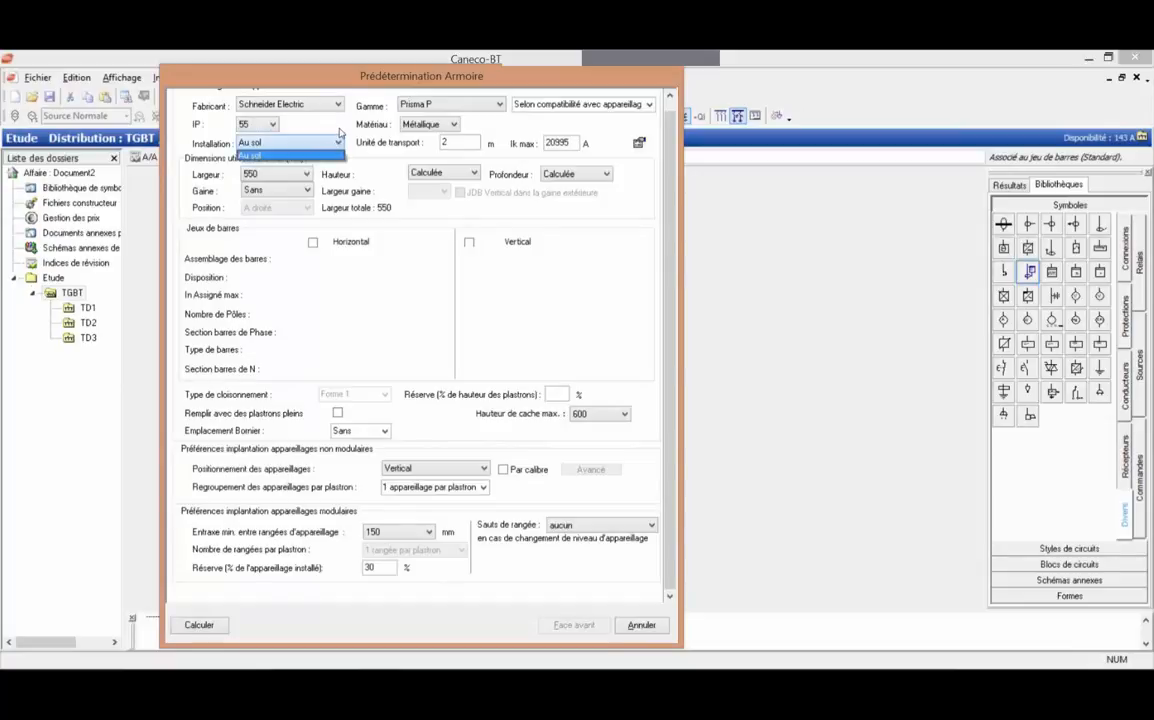
left_click(307, 120)
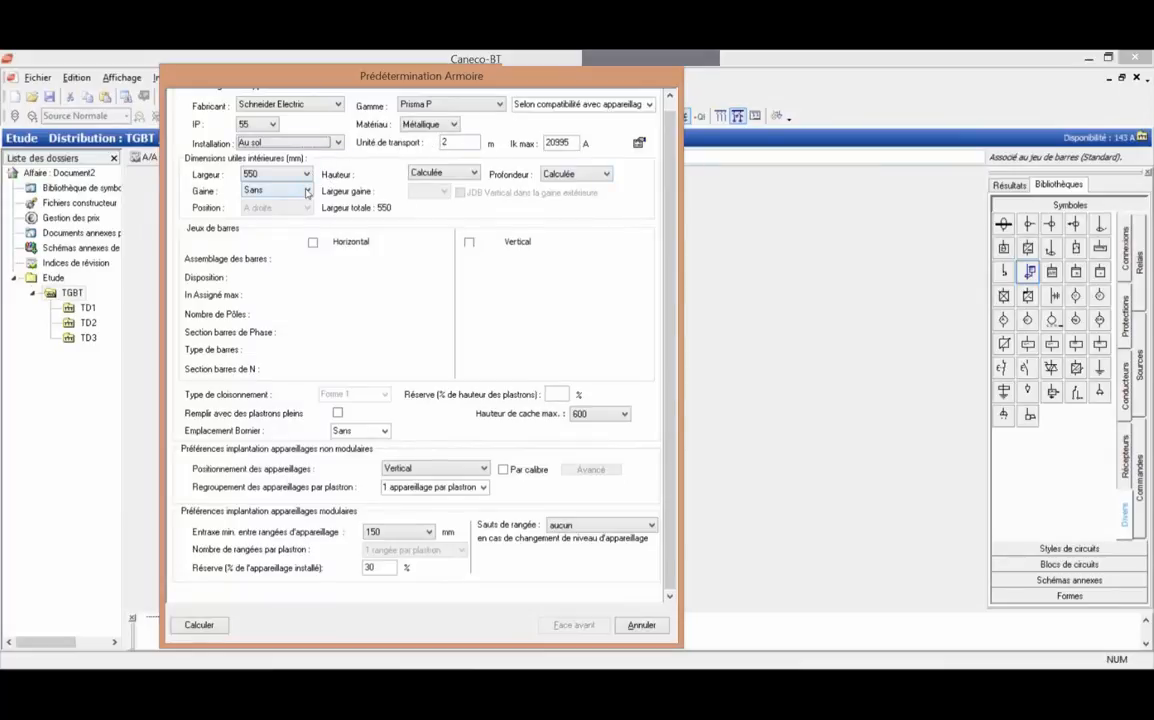
Step: Give the cabinet an interior duct (Intérieure) positioned on the left side (A gauche)
left_click(307, 192)
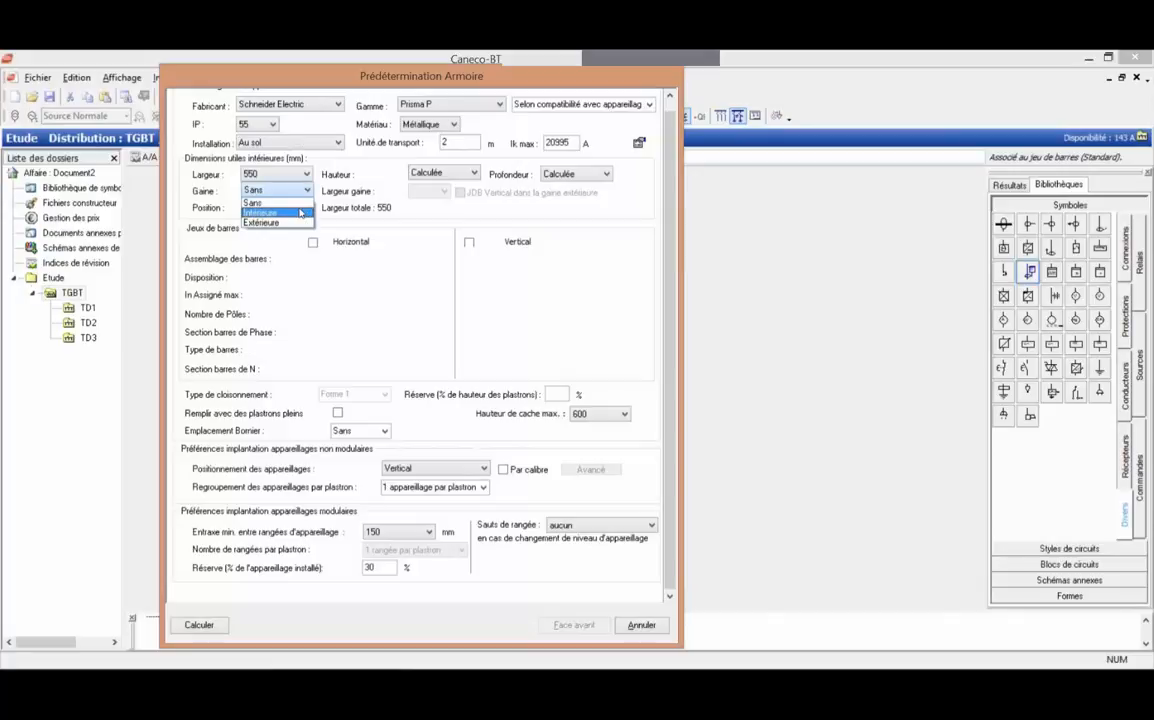
left_click(299, 212)
left_click(303, 210)
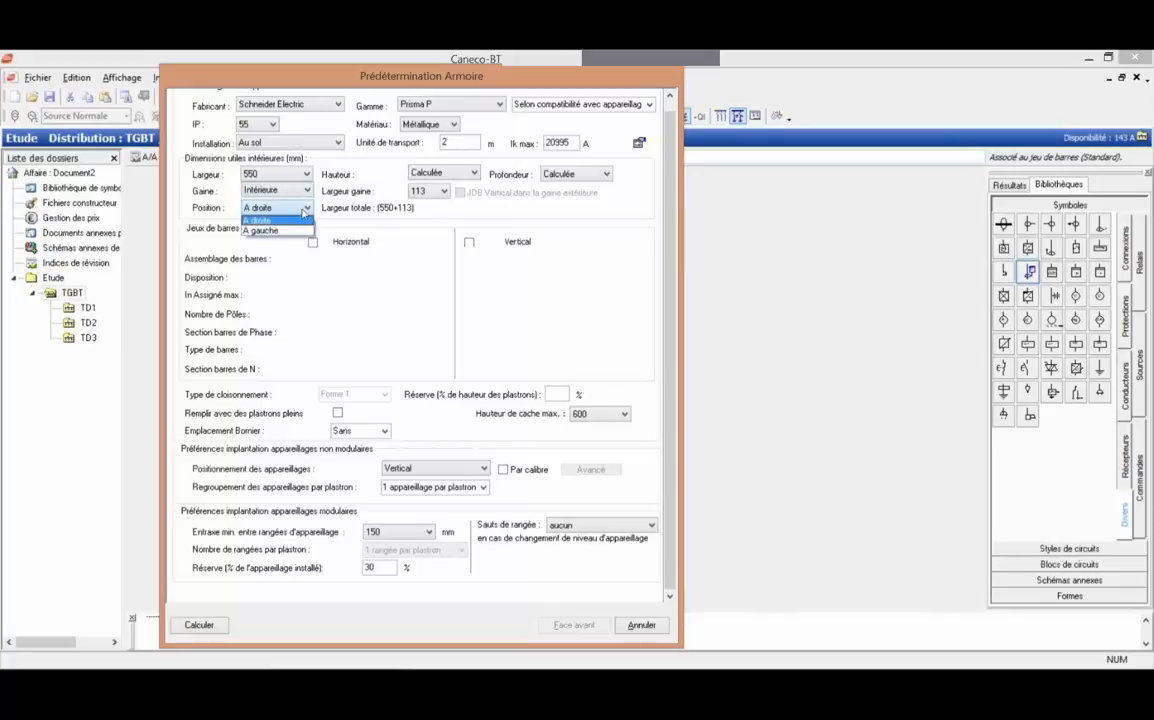
left_click(297, 231)
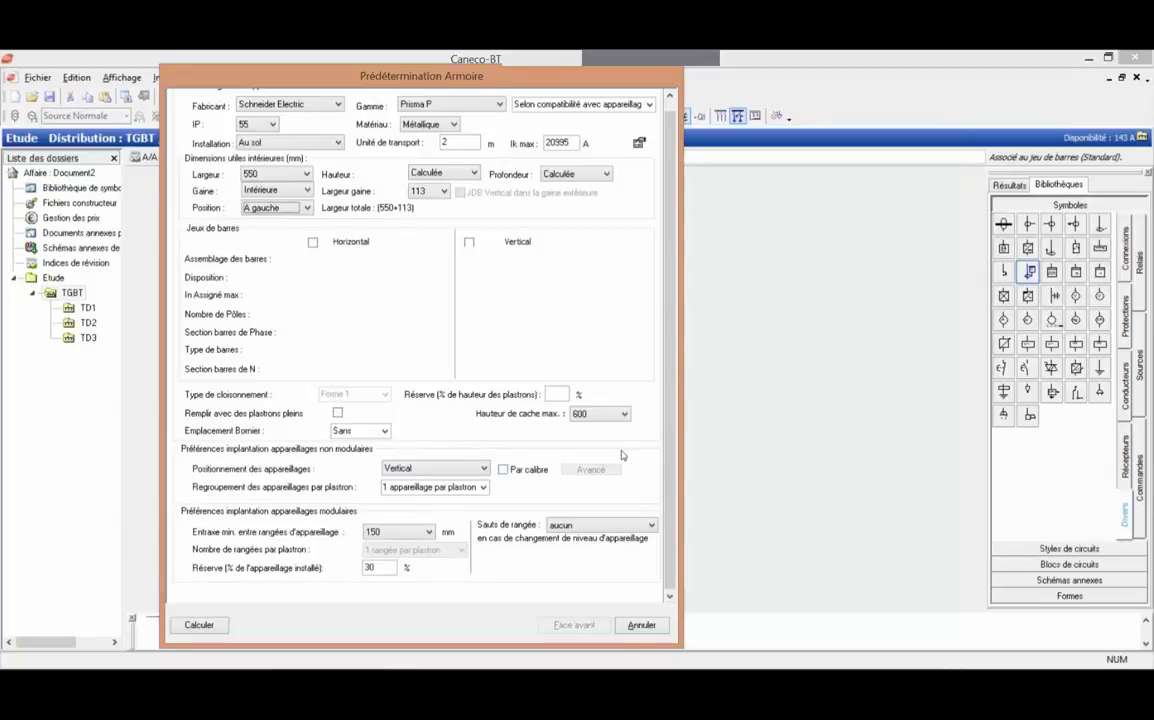
Step: Set the front-plate height reserve to 10 % and enable filling the cabinet with blank front plates
left_click(548, 394)
left_click(339, 414)
Step: Keep the non-modular devices positioned vertically and allow several devices to be grouped per front plate
left_click(484, 469)
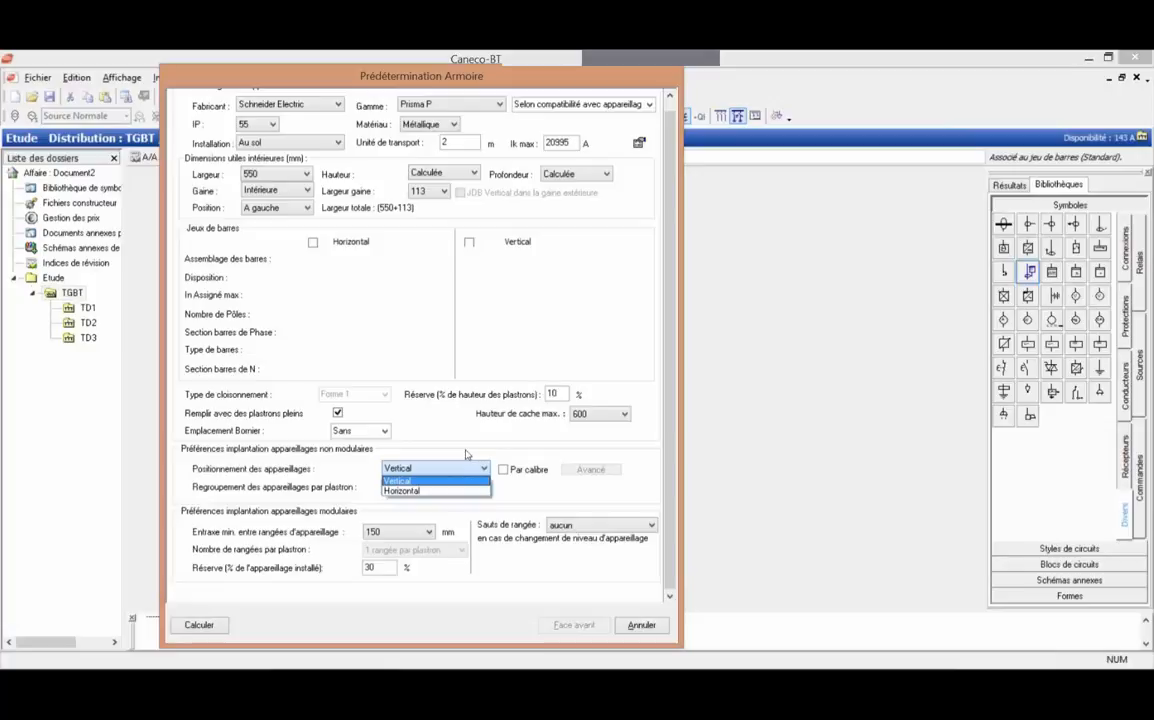
left_click(464, 451)
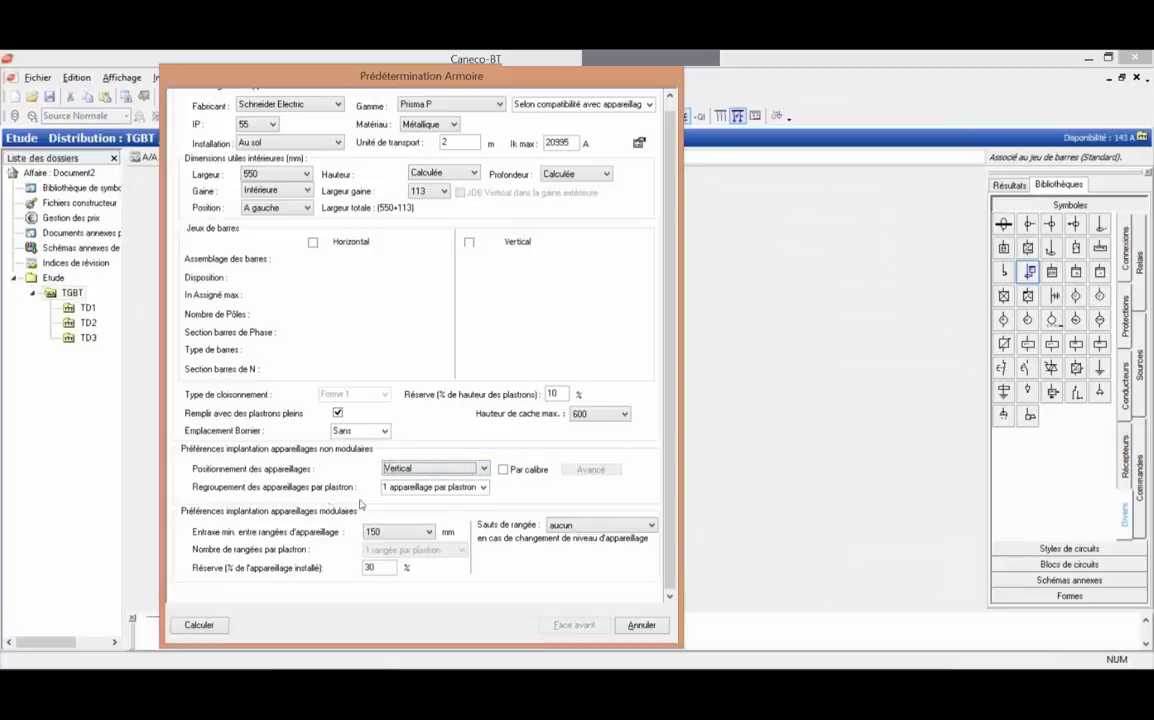
left_click(483, 487)
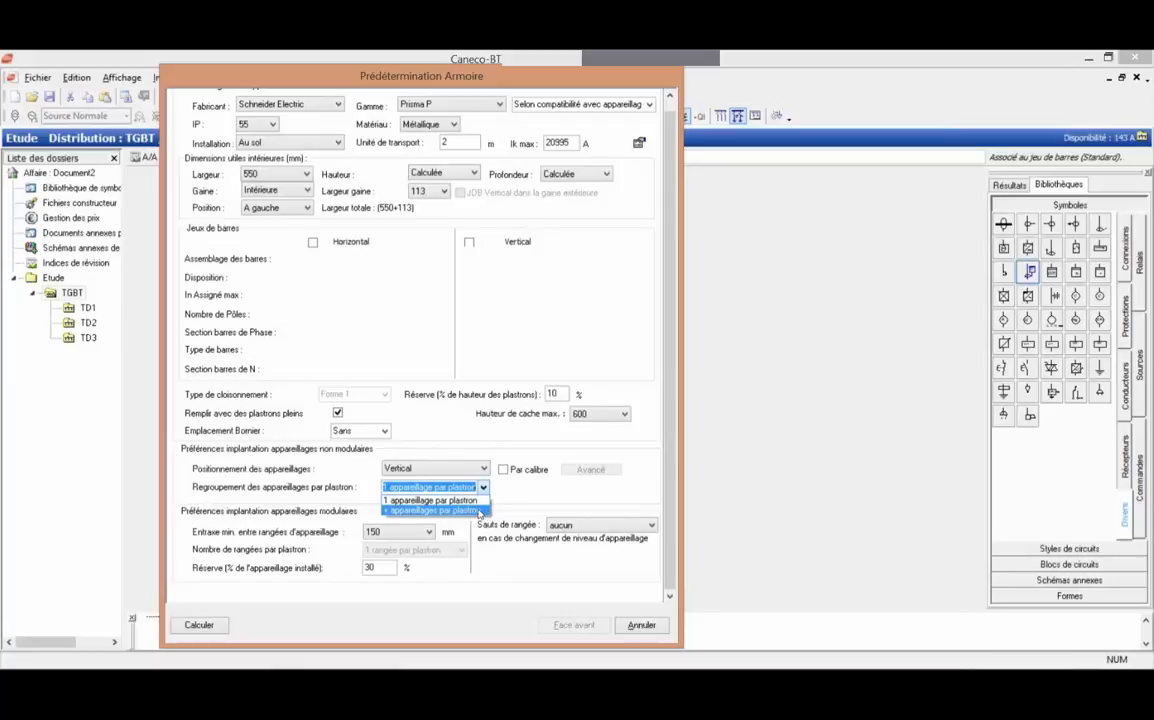
left_click(478, 511)
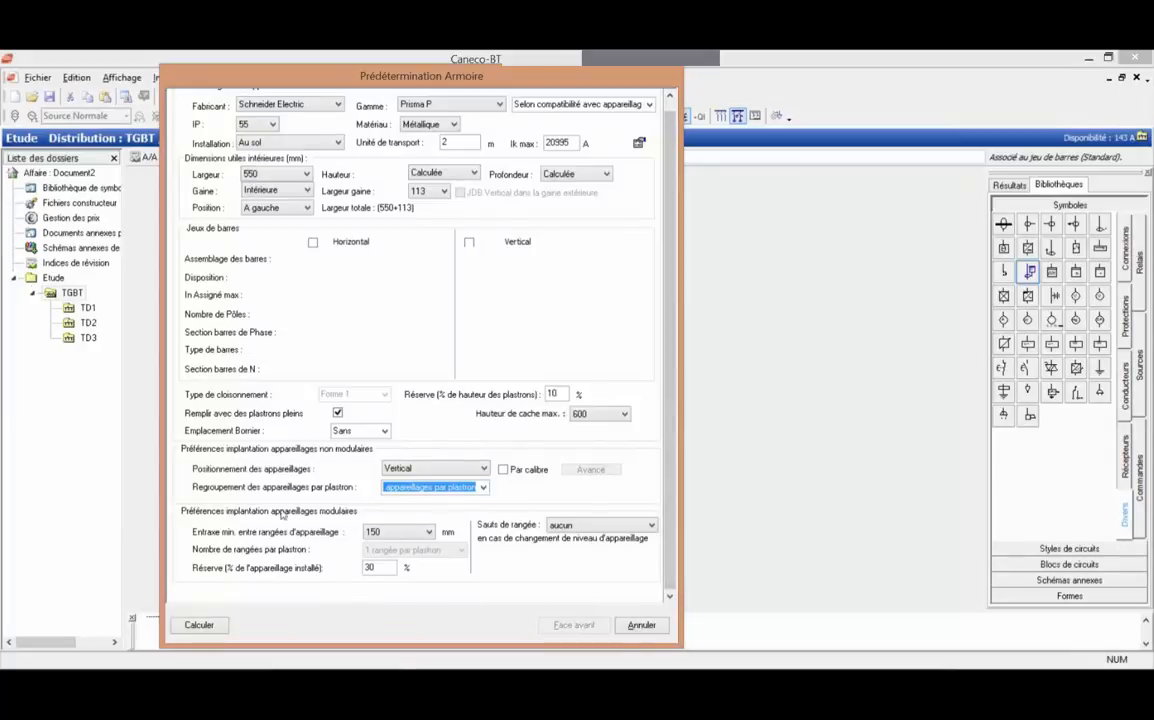
Step: Set the minimum spacing between modular device rows to 200 mm and the row breaks to systématique, keeping the 30 % reserve
left_click(424, 536)
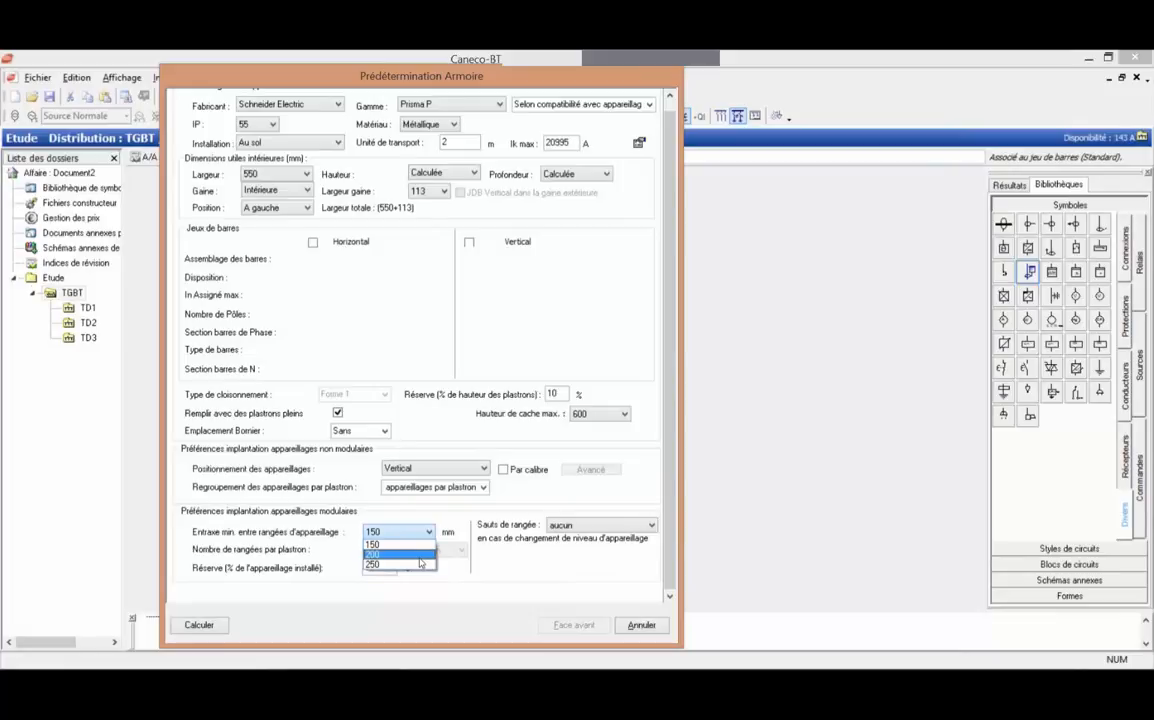
left_click(420, 556)
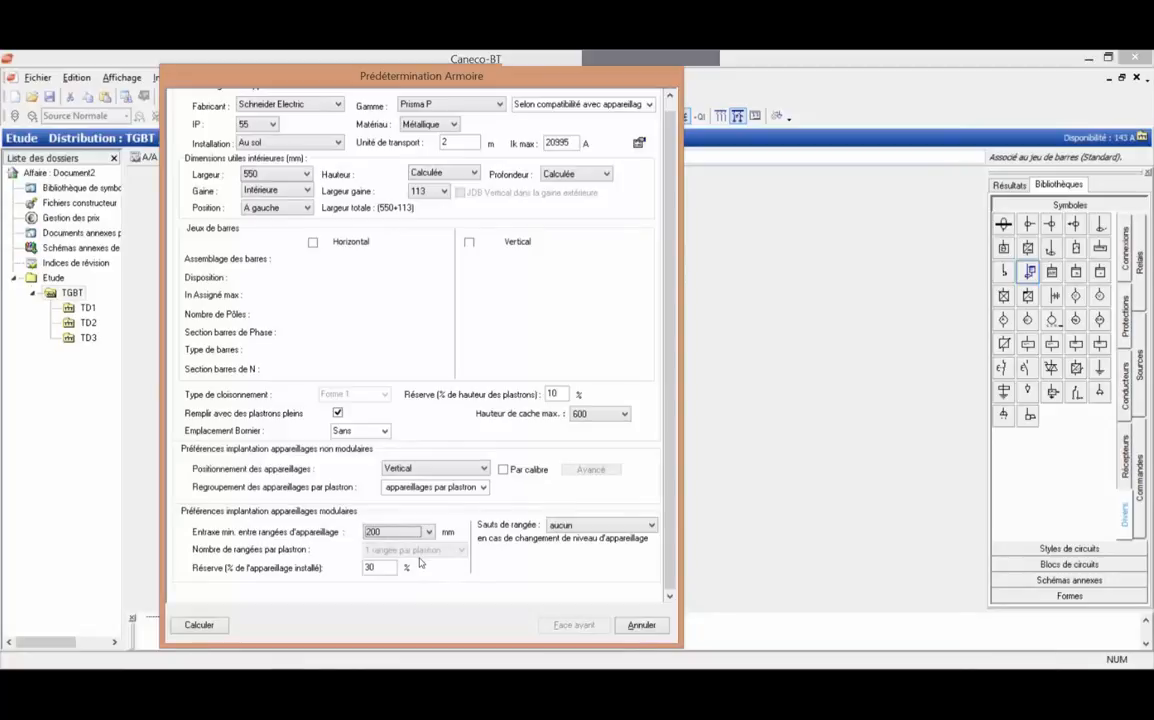
left_click(632, 525)
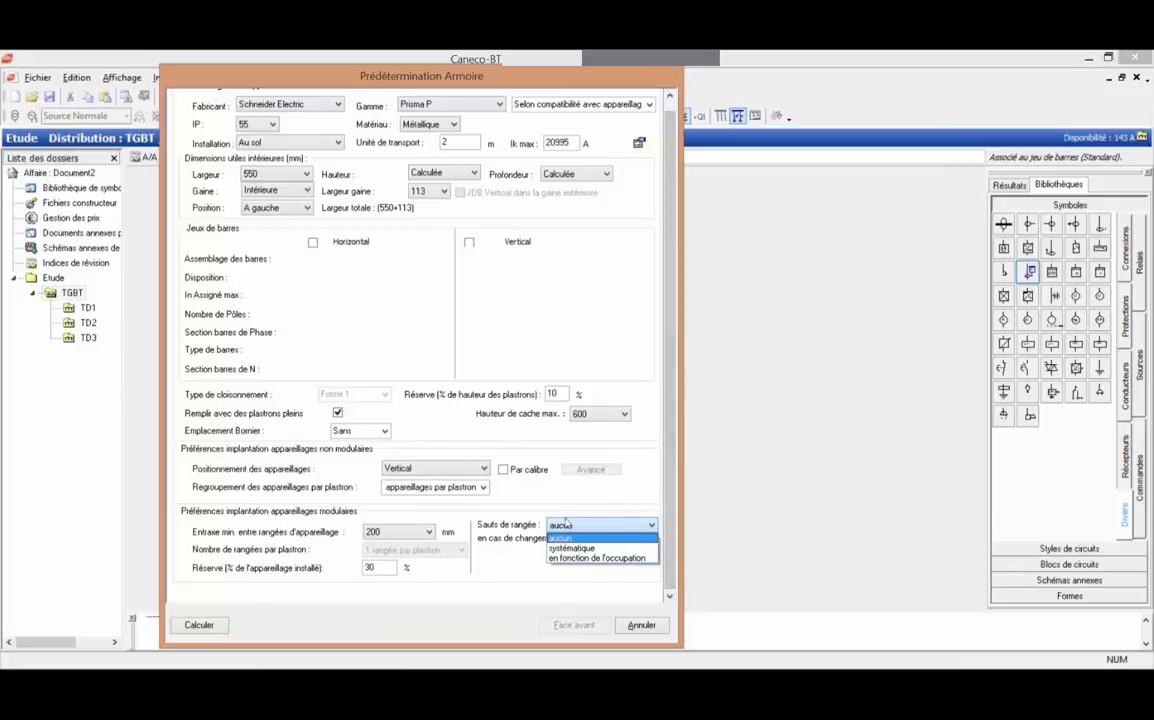
left_click(562, 549)
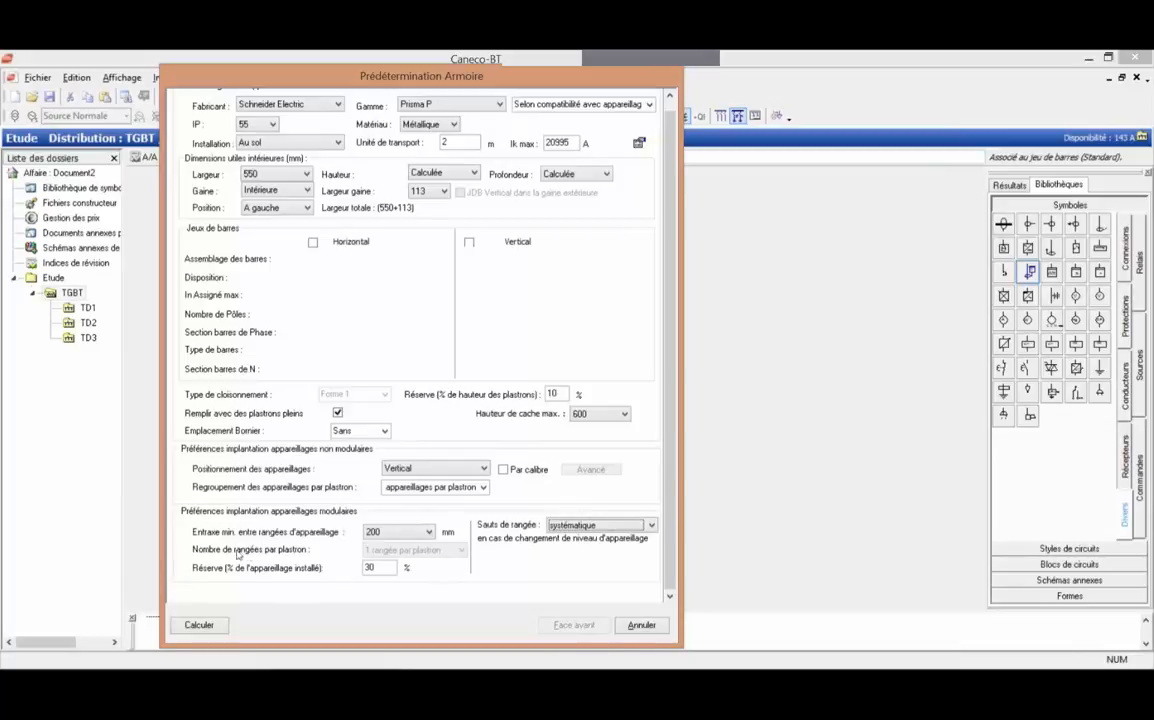
left_click(379, 567)
double_click(379, 567)
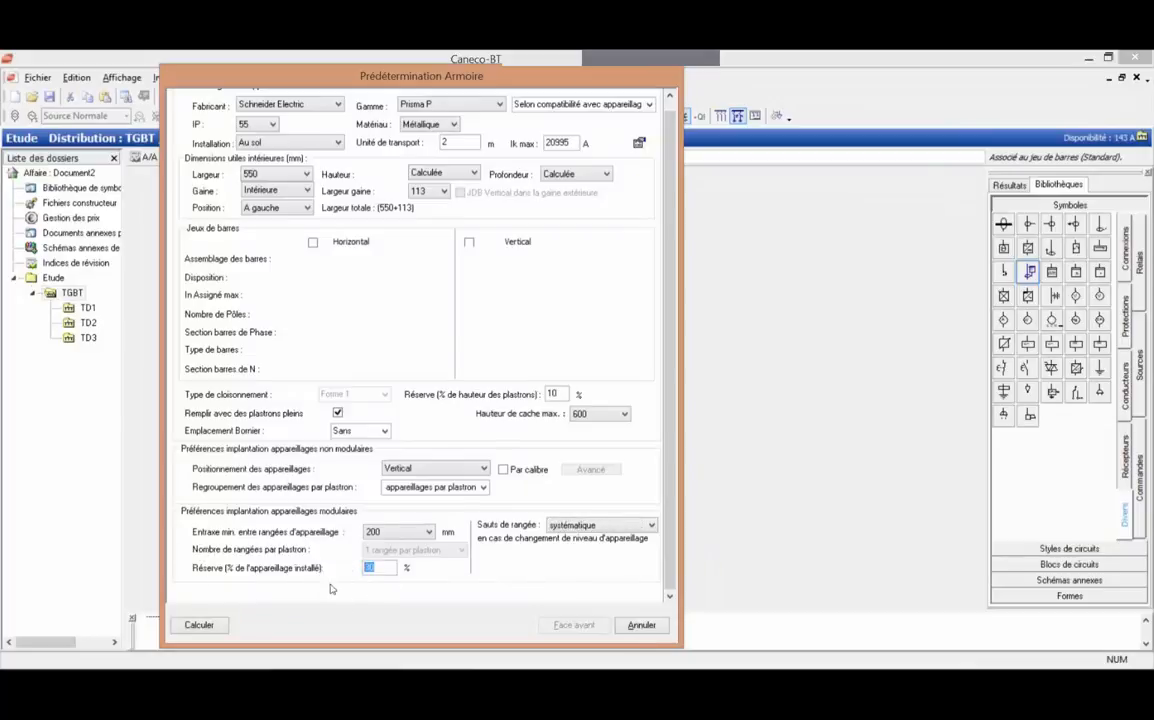
Step: Calculate the cabinet predetermination and review the automatic determination report, covering front plates, mounting kits, enclosures and reserves
left_click(199, 625)
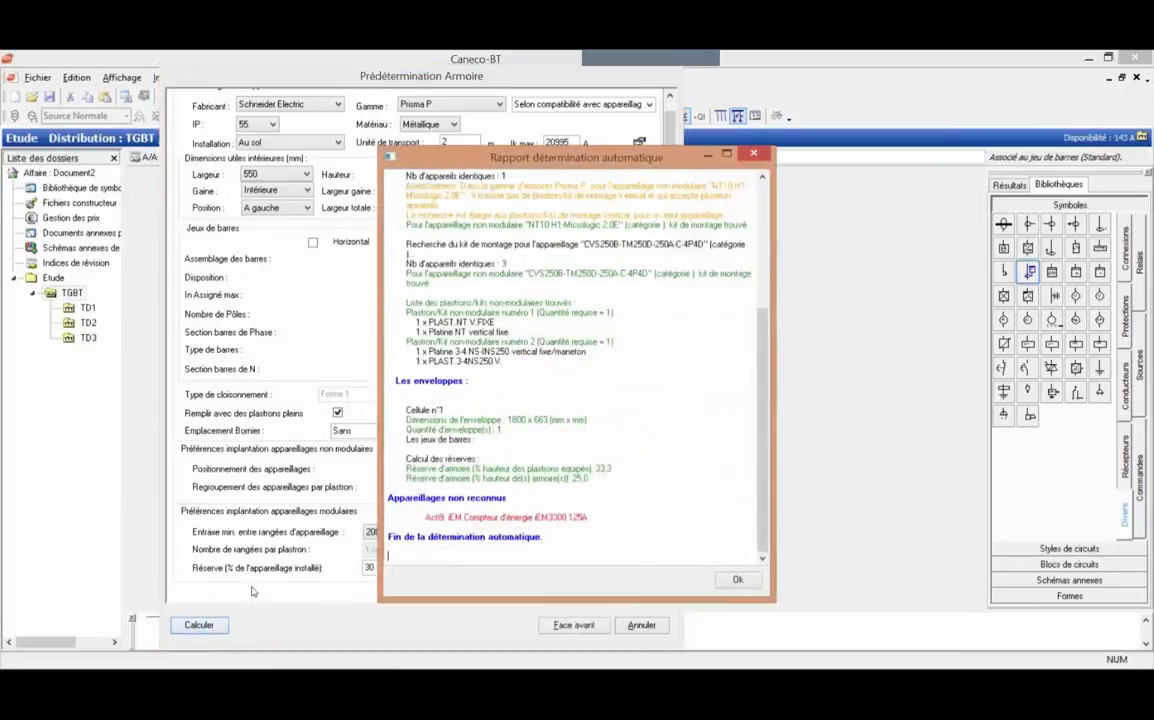
scroll(591, 337, "up", 5)
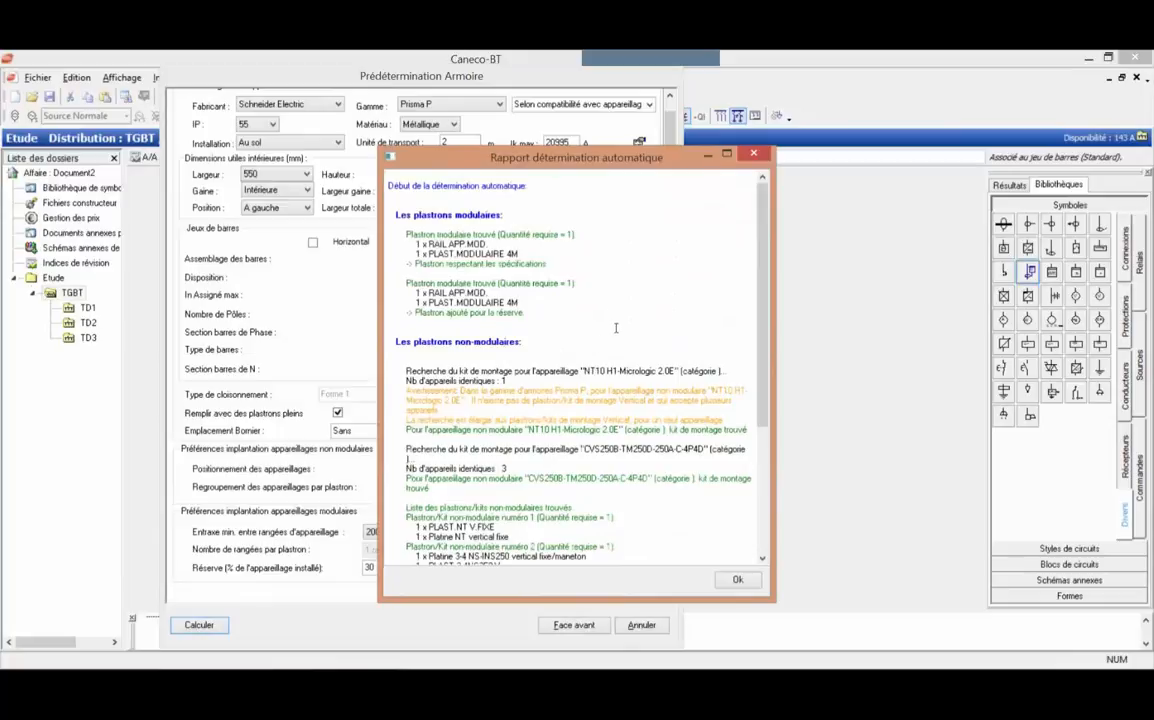
left_click(395, 236)
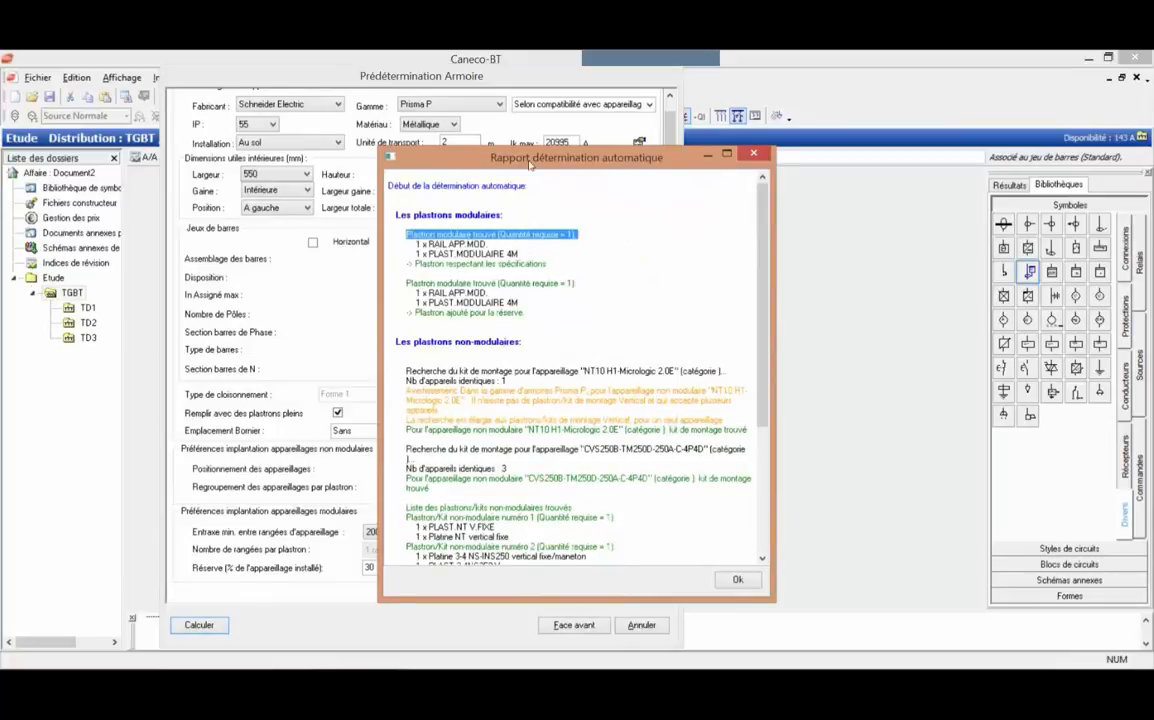
left_click_drag(478, 152, 643, 135)
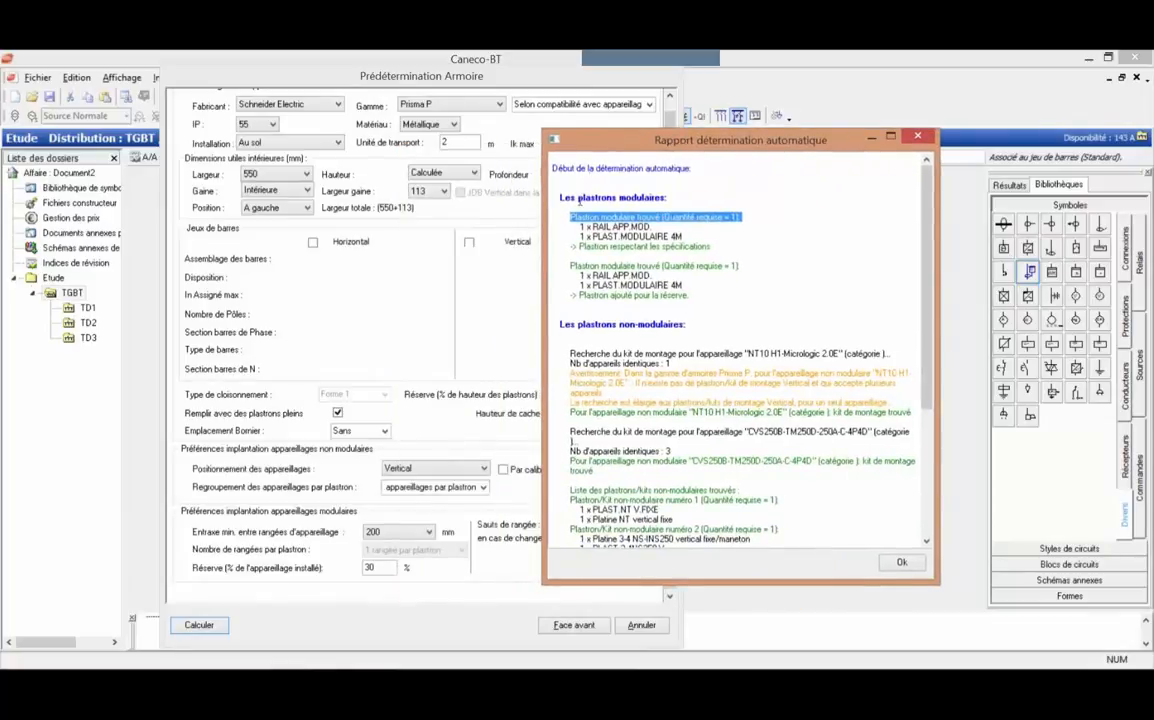
scroll(607, 226, "down", 1)
mouse_move(576, 345)
left_mouse_down()
mouse_move(566, 362)
mouse_move(573, 345)
left_mouse_up()
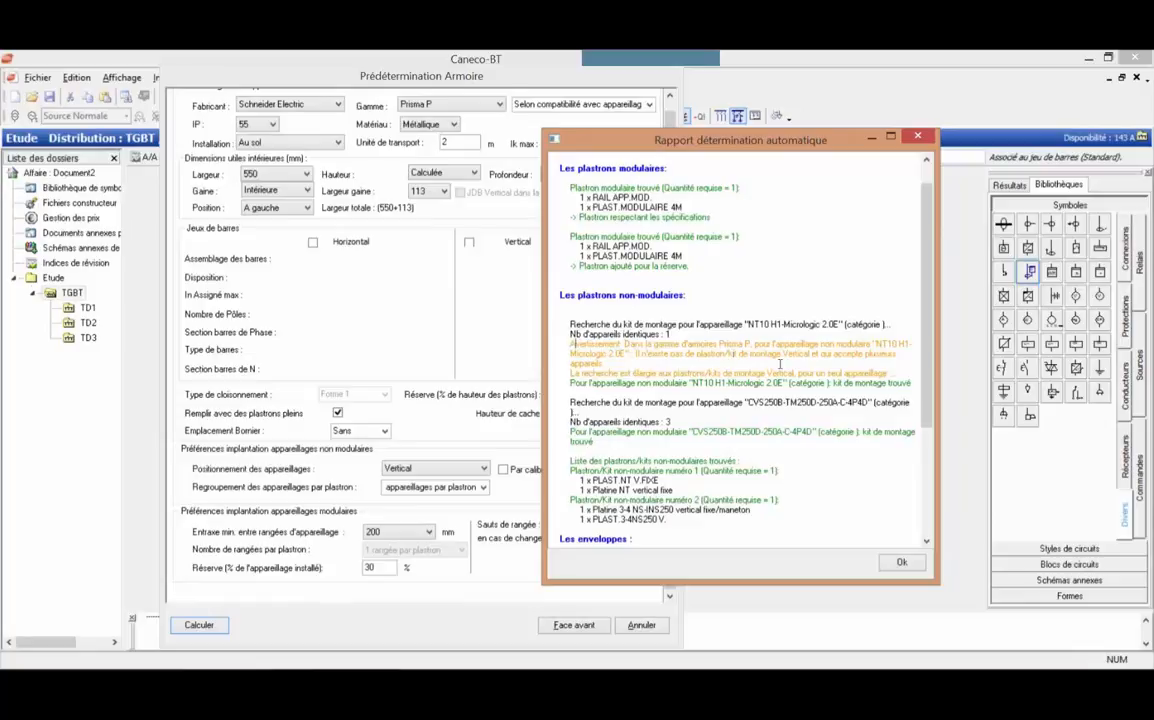
scroll(780, 365, "down", 3)
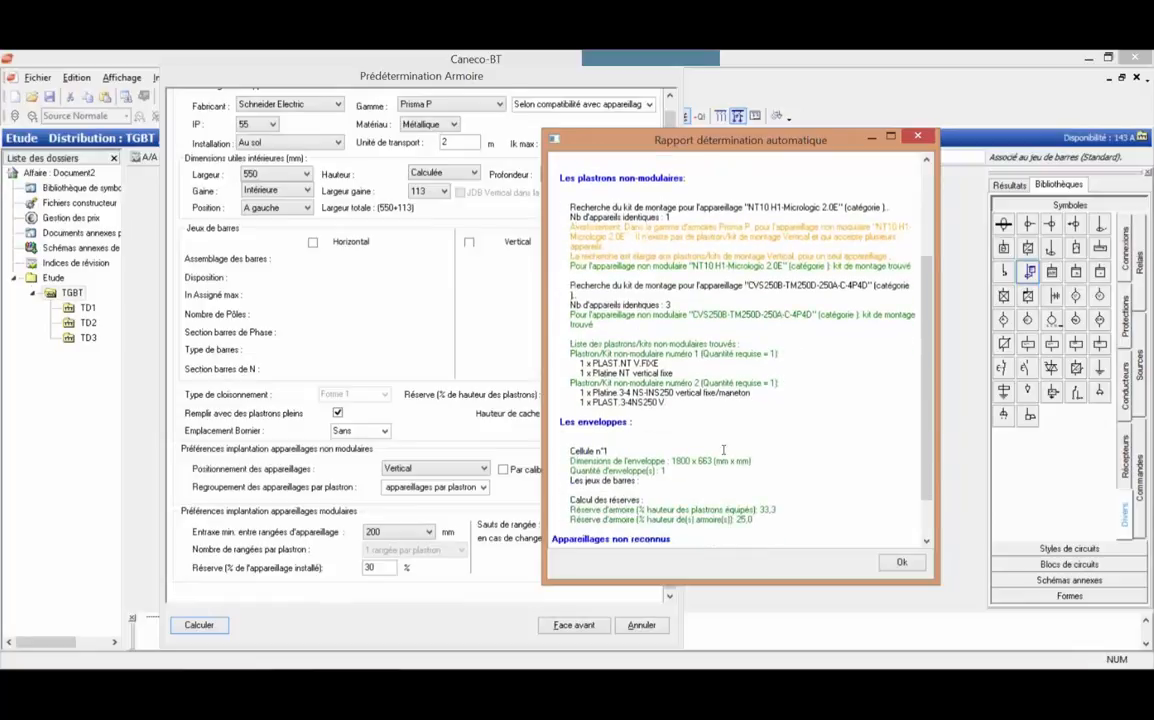
scroll(745, 470, "down", 1)
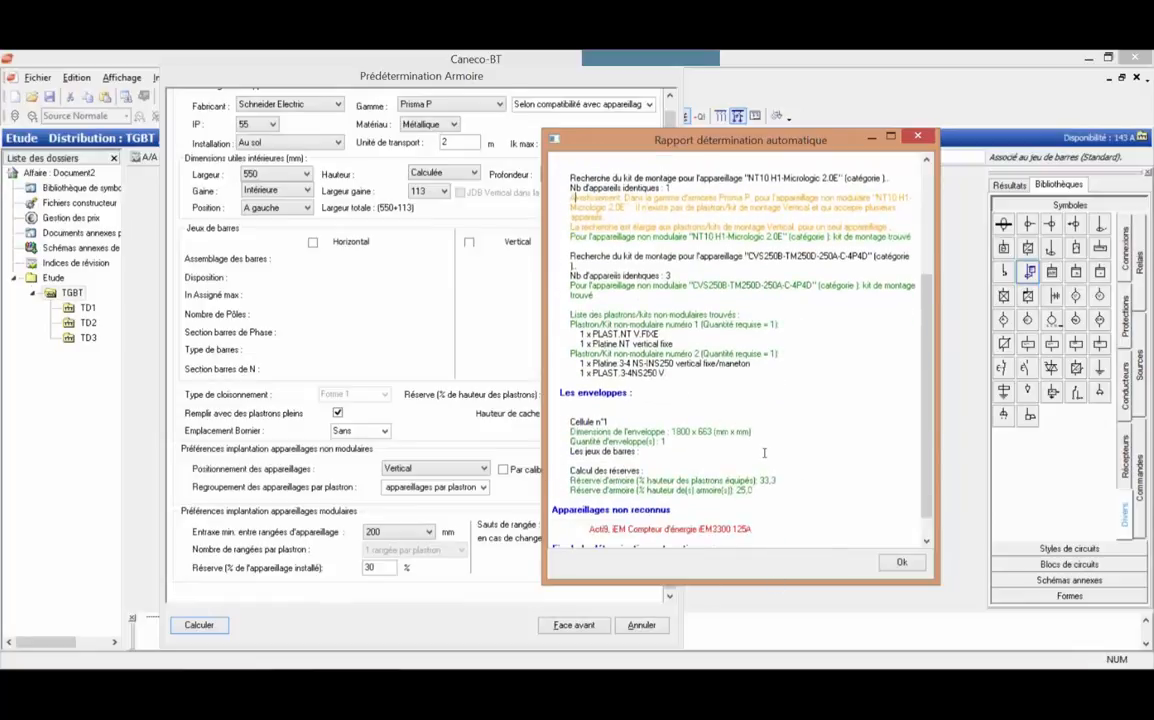
left_click(888, 561)
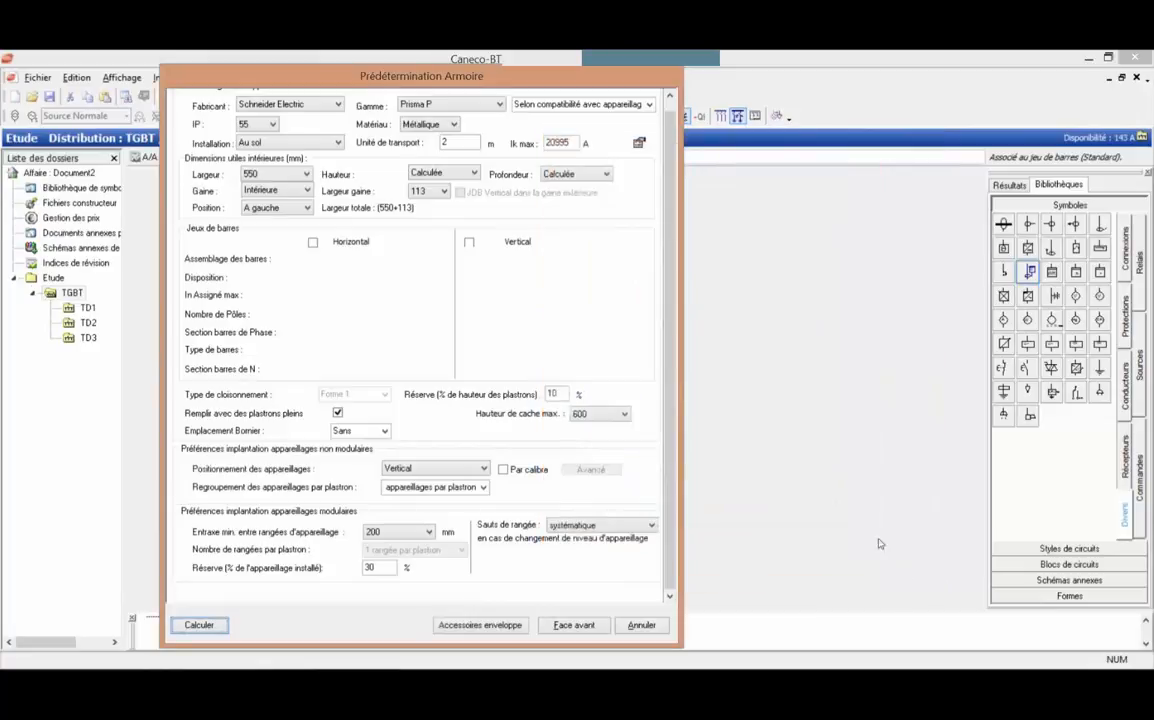
Step: Generate the TGBT cabinet's front view and inspect the upper part of the enclosure with its main circuit breaker
left_click(576, 627)
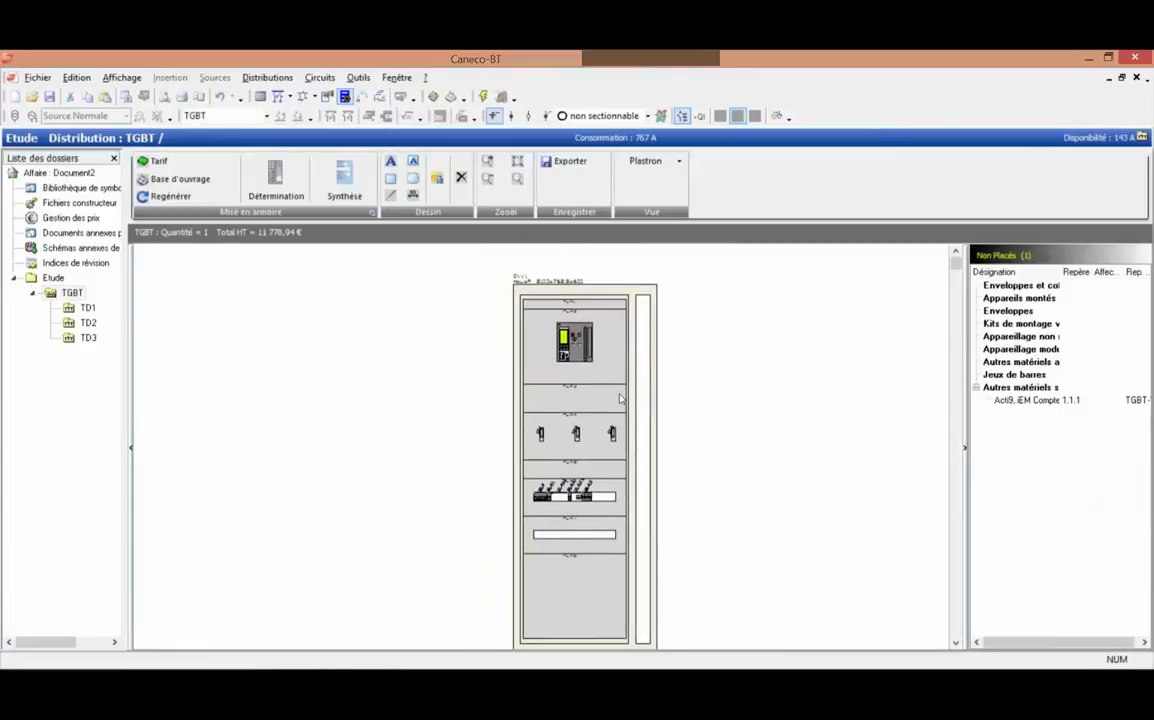
scroll(608, 382, "up", 4)
scroll(577, 465, "up", 2)
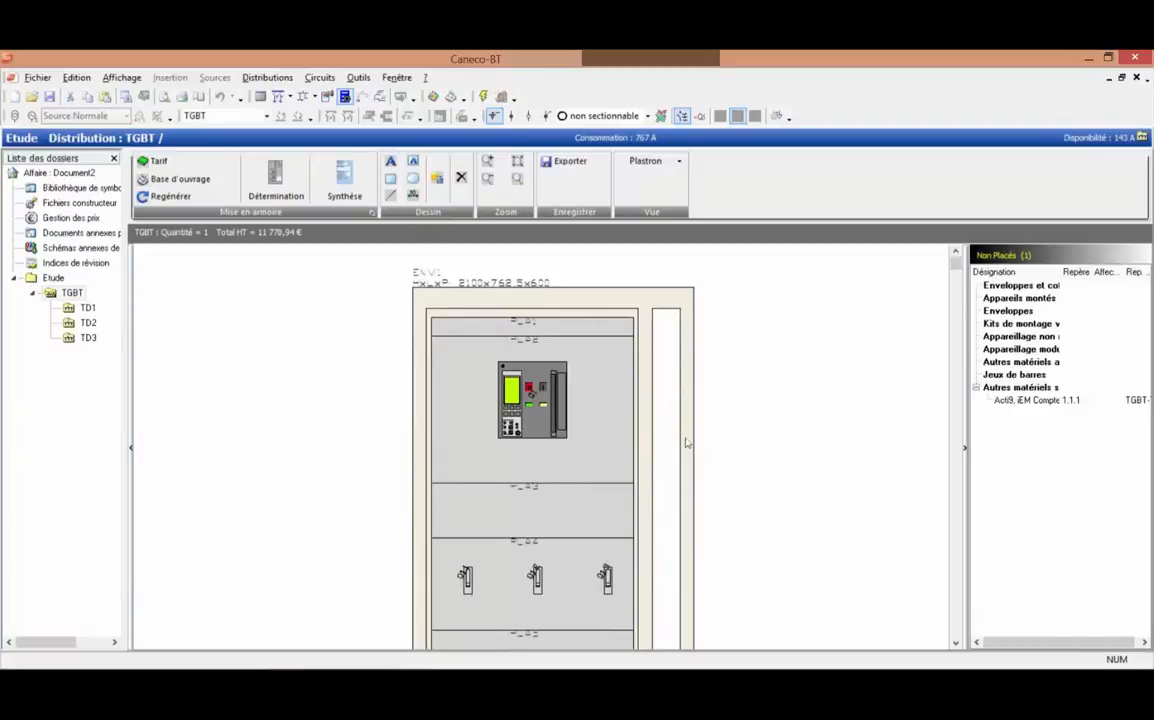
scroll(620, 395, "down", 2)
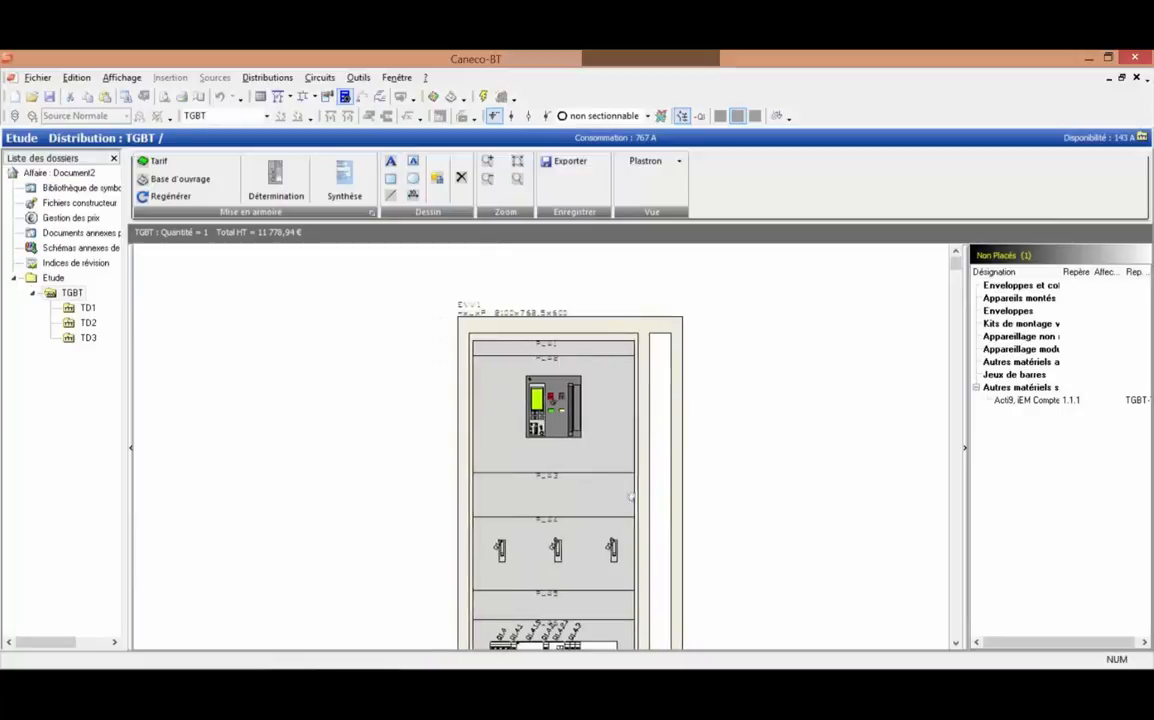
scroll(622, 365, "up", 1)
scroll(622, 364, "down", 1)
Step: Examine the three grouped non-modular circuit breakers, the modular rows and the blank front plates down the cabinet
left_click(500, 390)
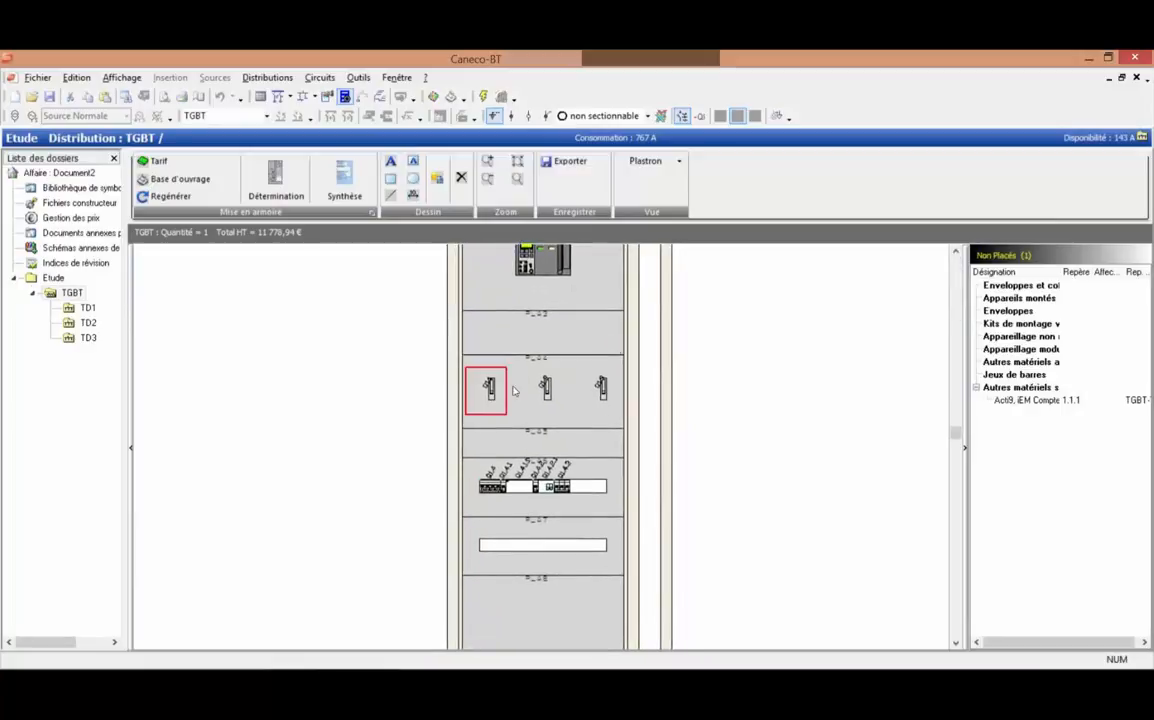
left_click(545, 389)
left_click(610, 392)
scroll(552, 470, "up", 1)
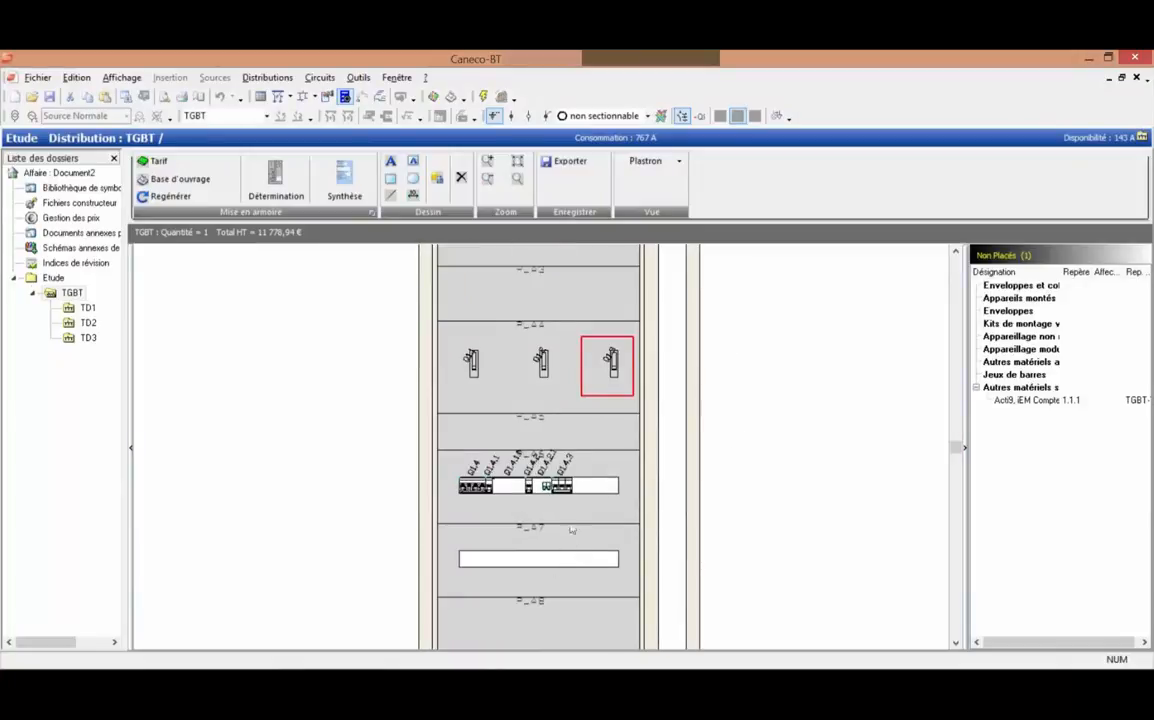
mouse_move(569, 548)
middle_mouse_down()
mouse_move(571, 382)
mouse_move(571, 430)
middle_mouse_up()
scroll(569, 410, "down", 1)
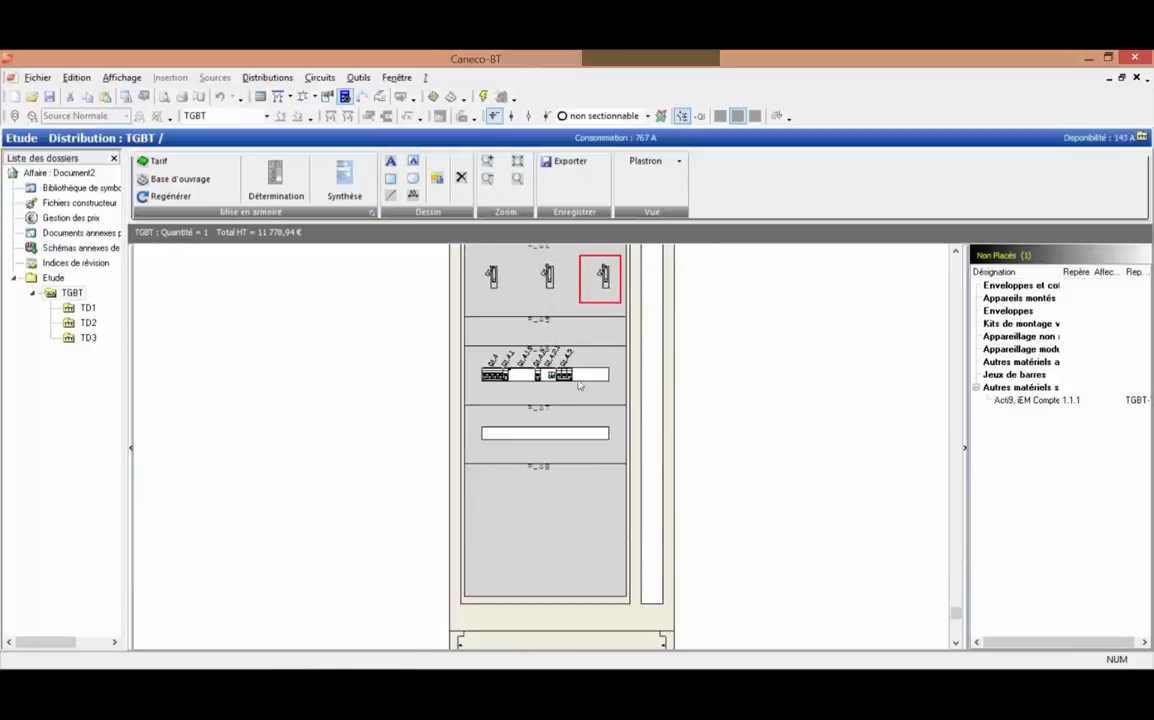
scroll(611, 421, "down", 1)
mouse_move(578, 356)
middle_mouse_down()
mouse_move(582, 517)
mouse_move(582, 388)
mouse_move(564, 352)
mouse_move(570, 387)
middle_mouse_up()
scroll(582, 387, "up", 1)
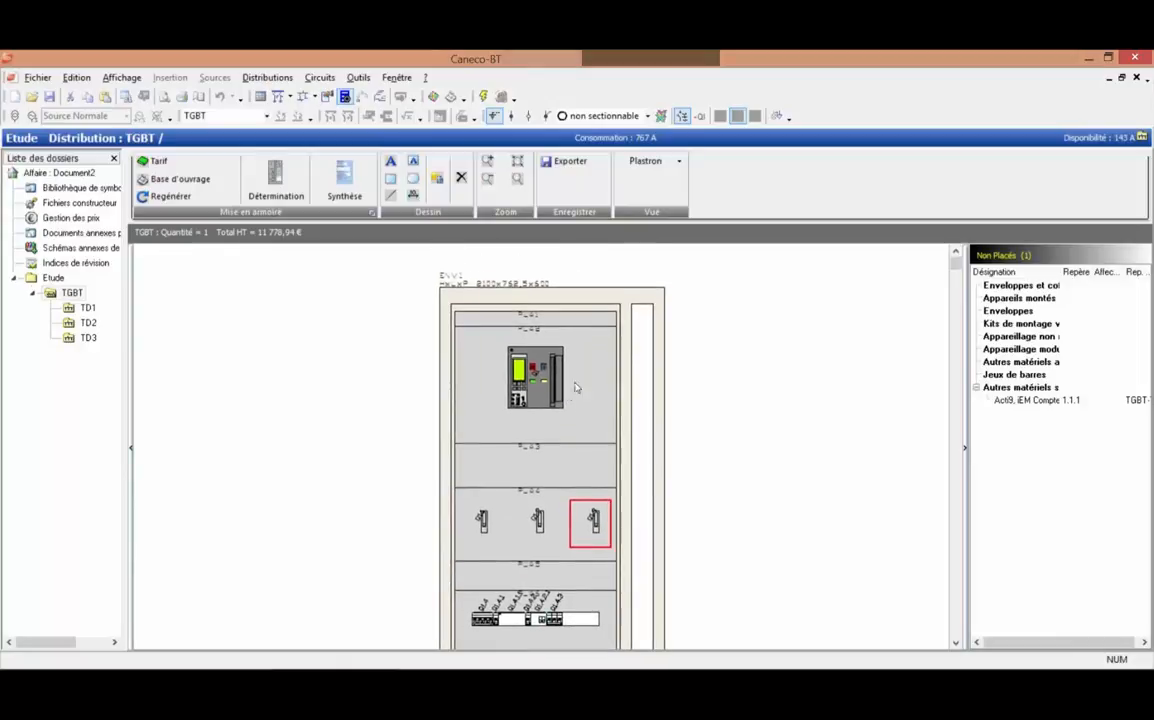
Step: Show the cabinet in the Appareillage view, followed by the Porte view, and inspect the enclosure's dimension label
left_click(679, 162)
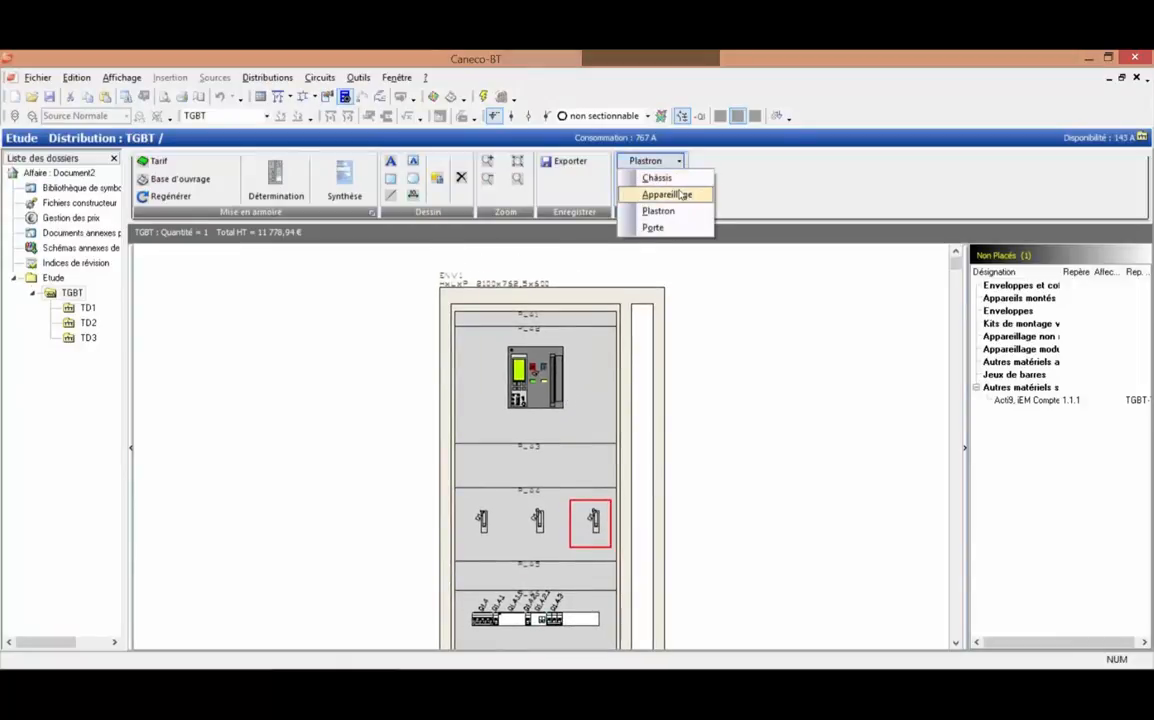
left_click(667, 194)
mouse_move(640, 442)
middle_mouse_down()
mouse_move(648, 312)
mouse_move(625, 427)
middle_mouse_up()
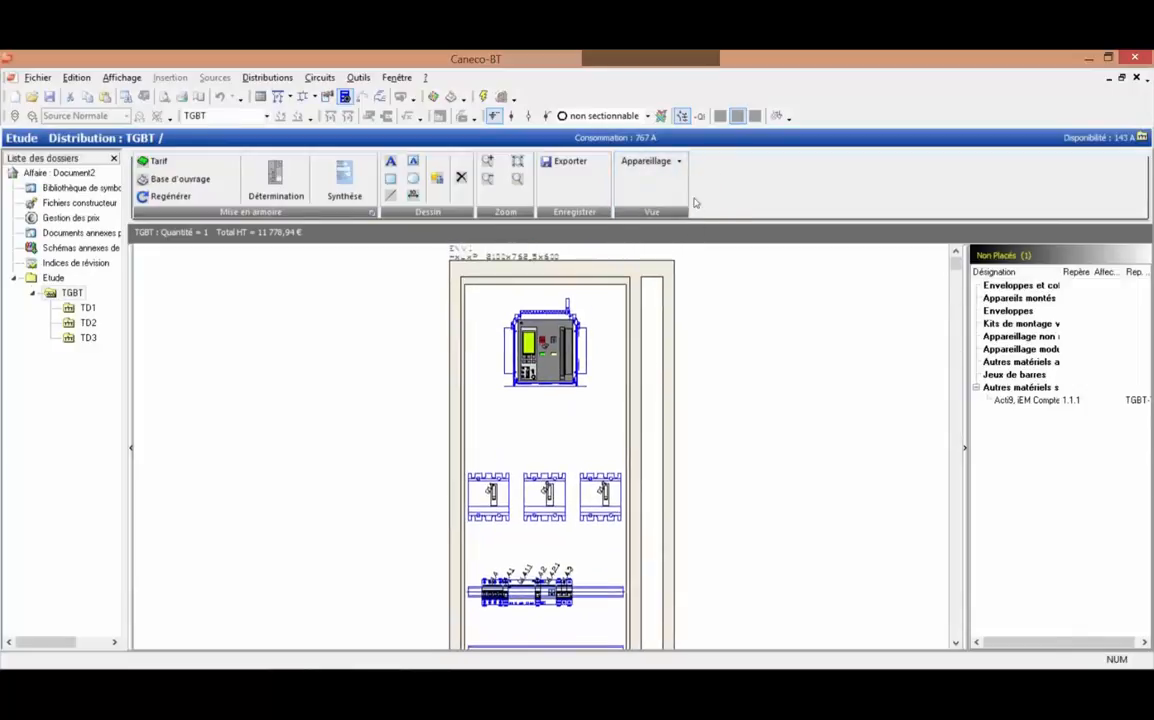
left_click(679, 161)
left_click(653, 228)
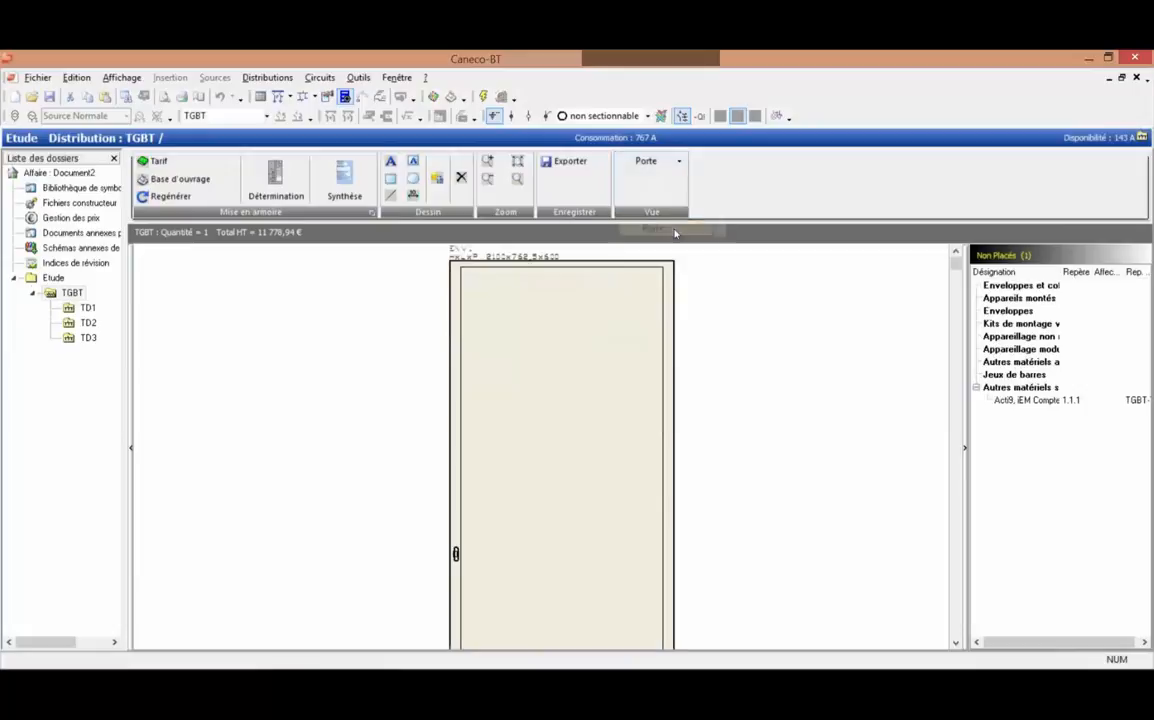
scroll(613, 527, "up", 3)
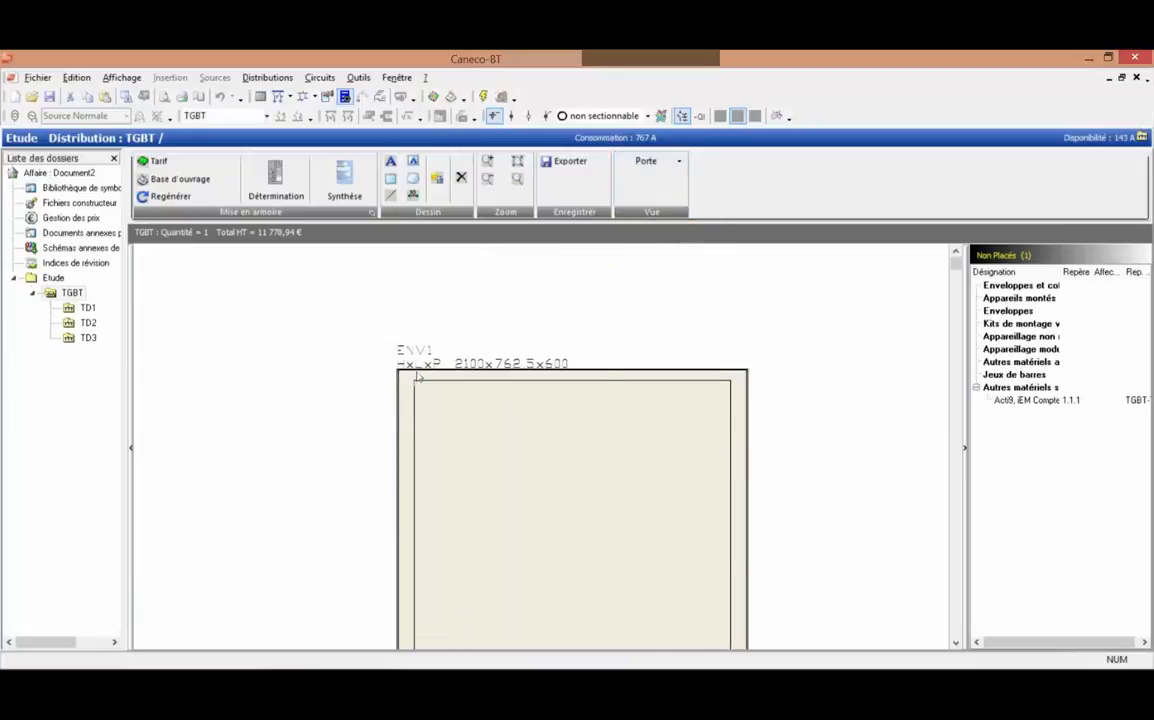
scroll(528, 428, "down", 2)
mouse_move(528, 468)
middle_mouse_down()
mouse_move(518, 337)
mouse_move(523, 402)
middle_mouse_up()
scroll(521, 358, "down", 1)
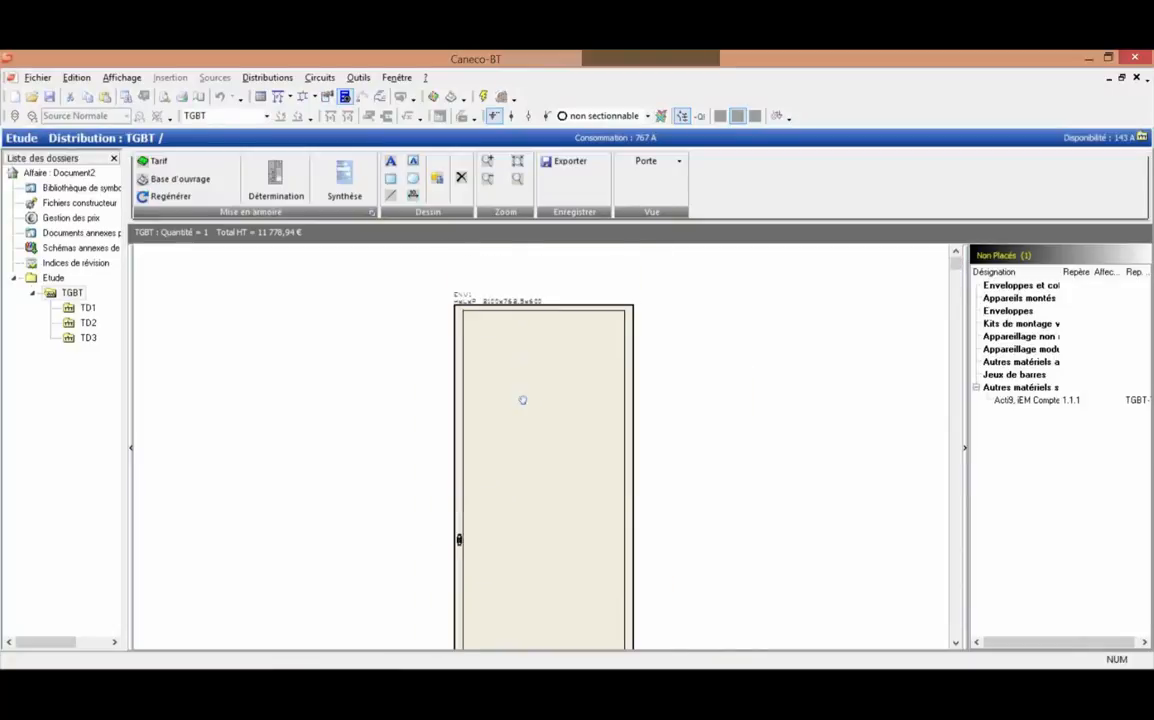
Step: Return to the Plastron view and move devices Q1.4.2.1 and Q1.4.3 onto the empty modular row of PLA7
left_click(677, 161)
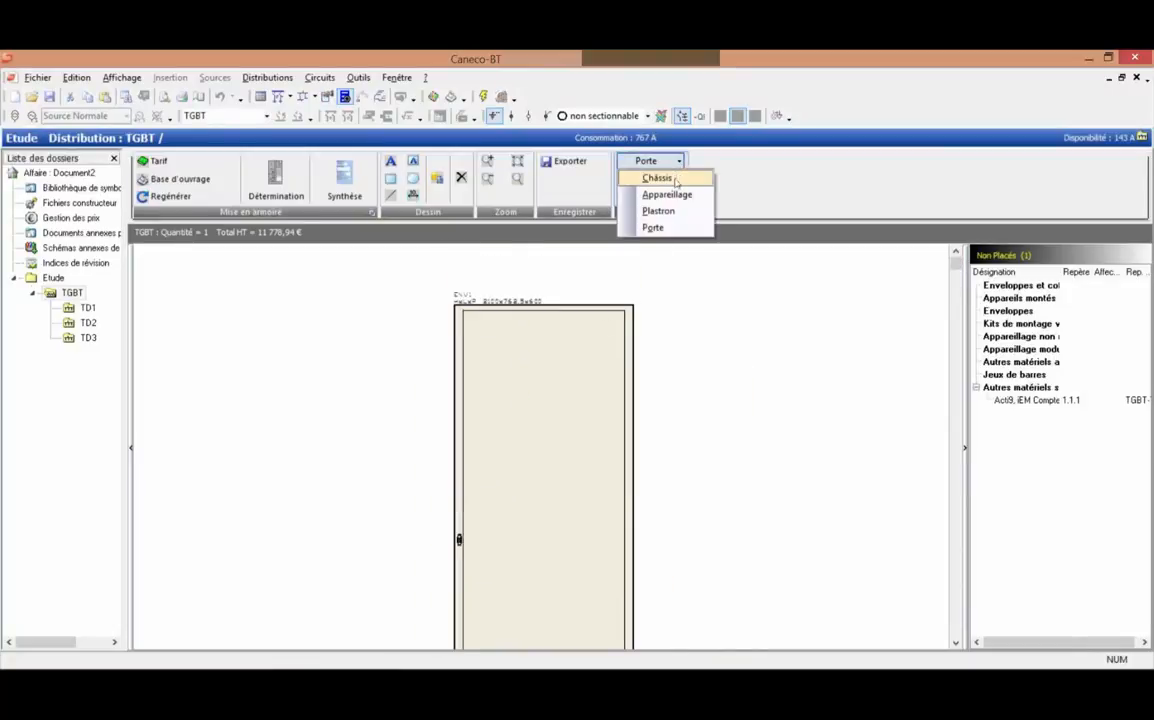
left_click(658, 211)
middle_click_drag(577, 528, 590, 420)
scroll(587, 467, "up", 2)
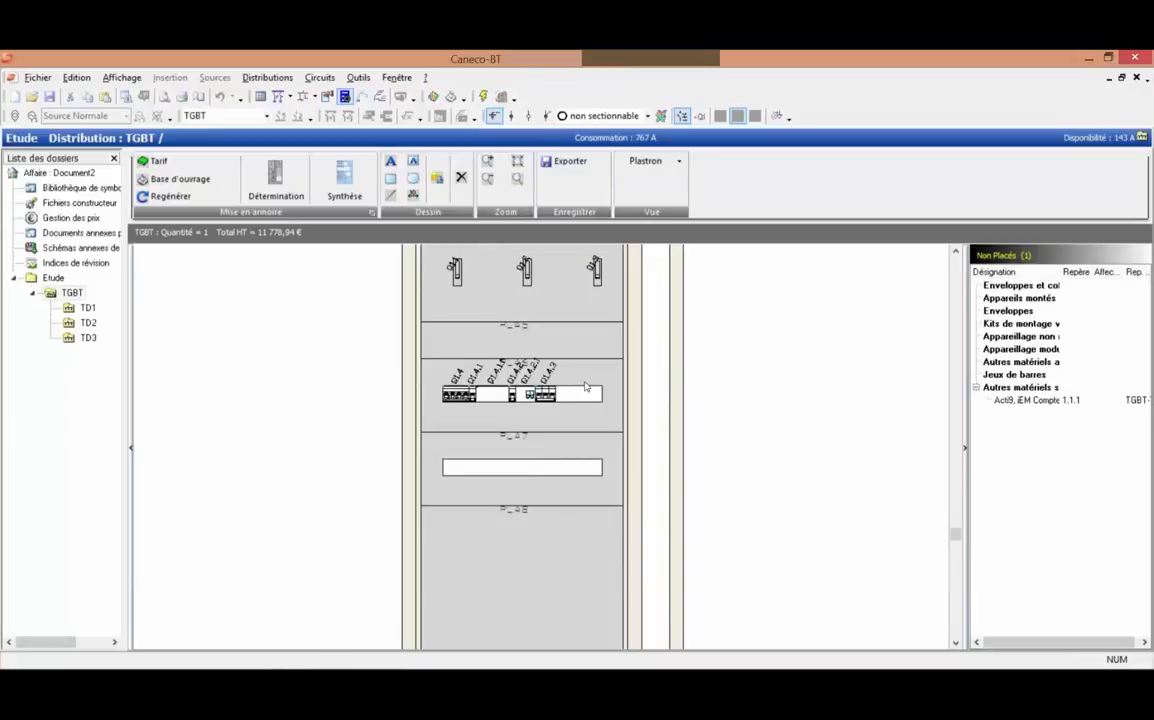
scroll(556, 386, "up", 2)
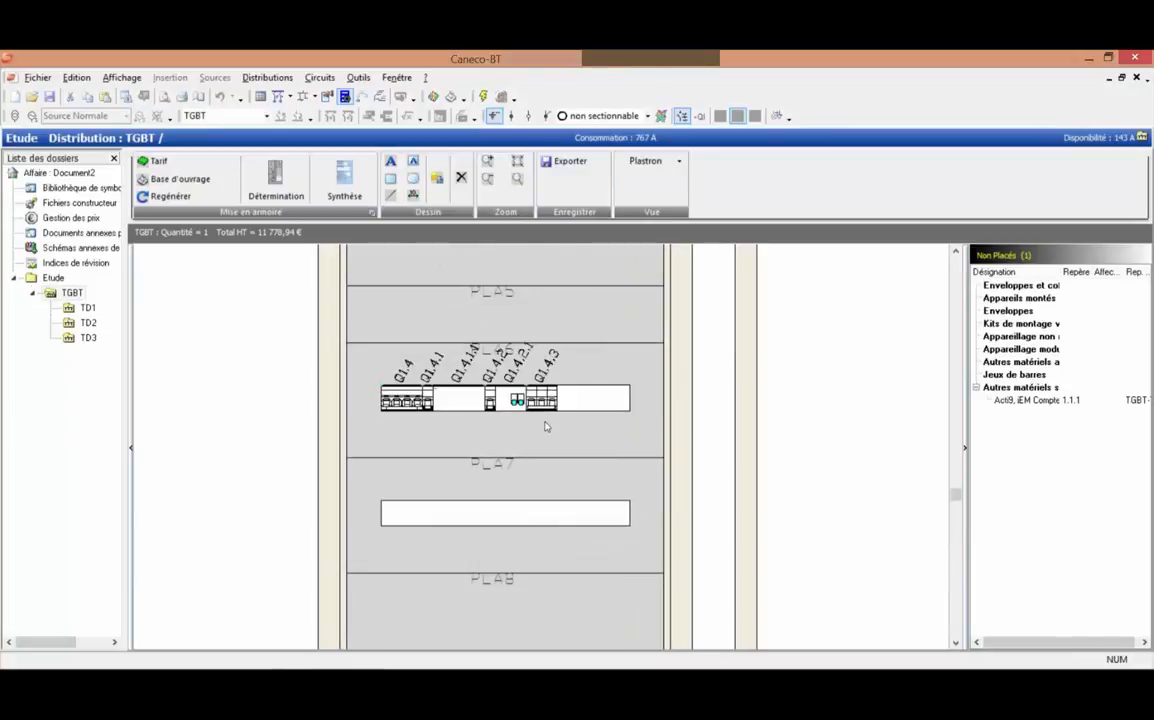
left_click_drag(511, 414, 400, 514)
left_click_drag(515, 410, 437, 518)
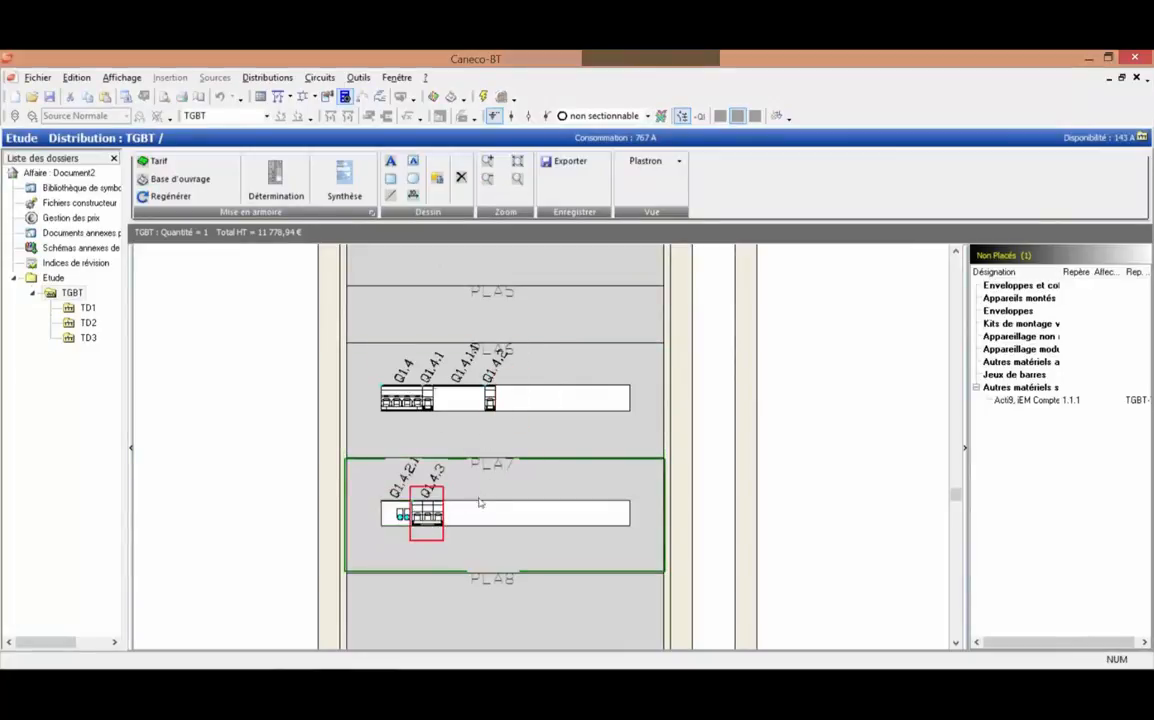
Step: Delete the large blank front plate PLA8 beneath the modular rows
scroll(503, 531, "down", 3)
left_click(603, 513)
scroll(598, 521, "down", 3)
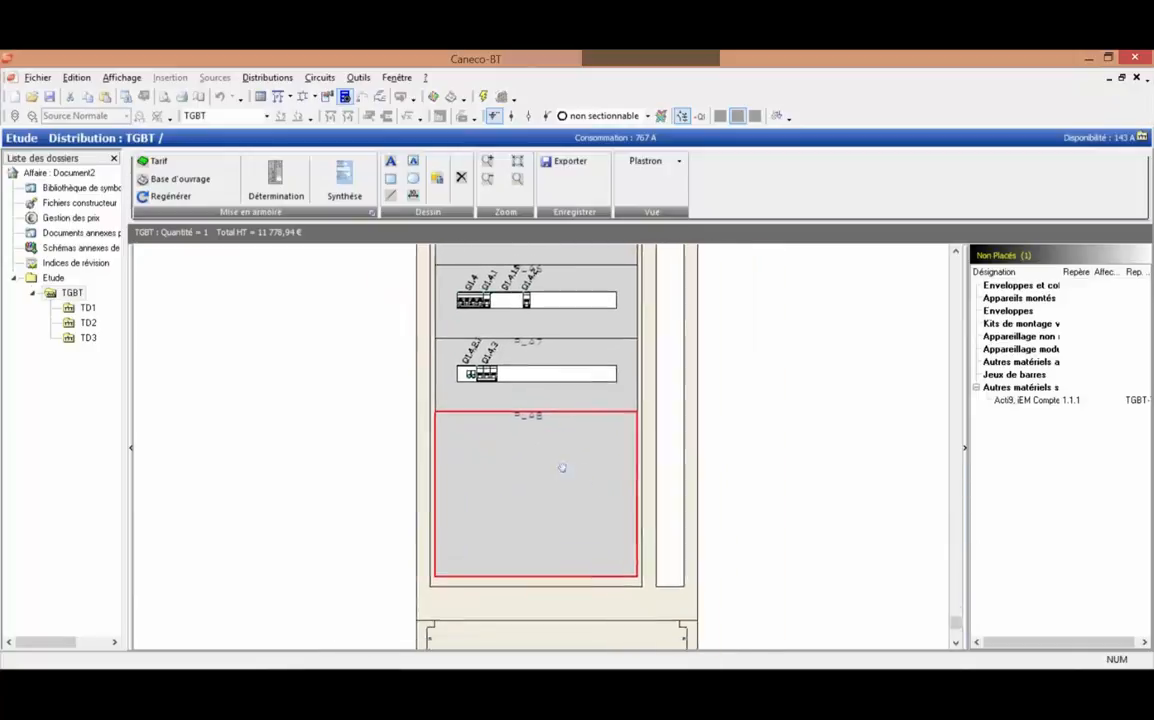
right_click(583, 439)
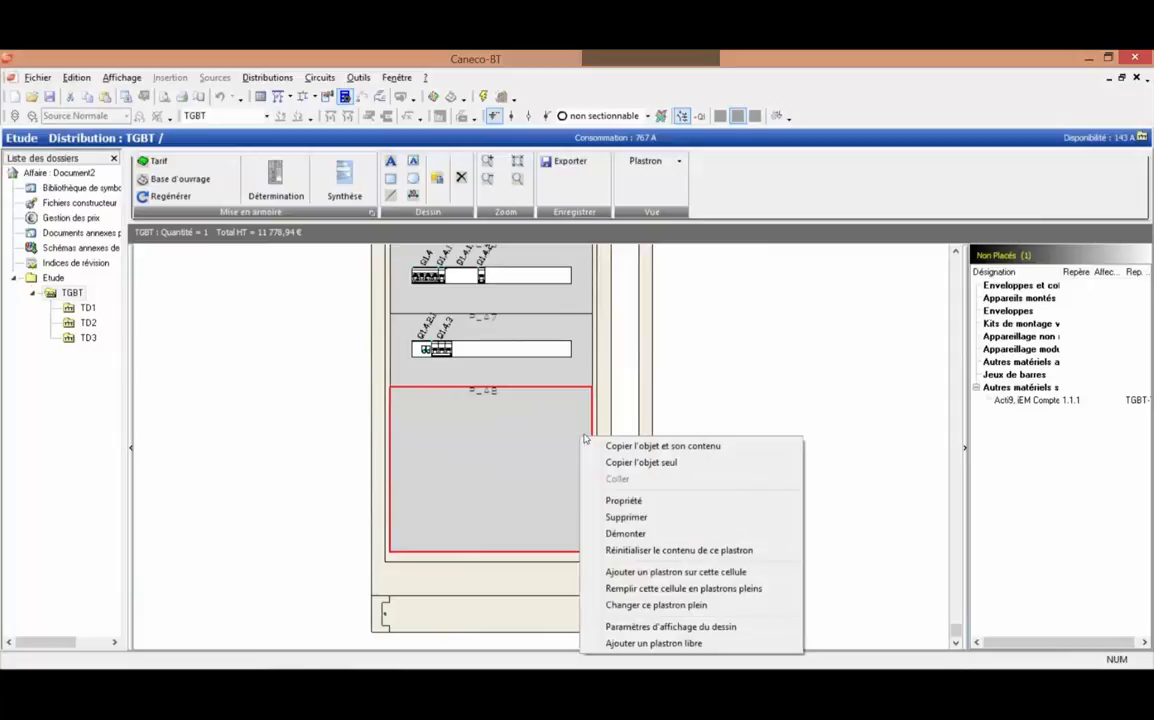
left_click(626, 517)
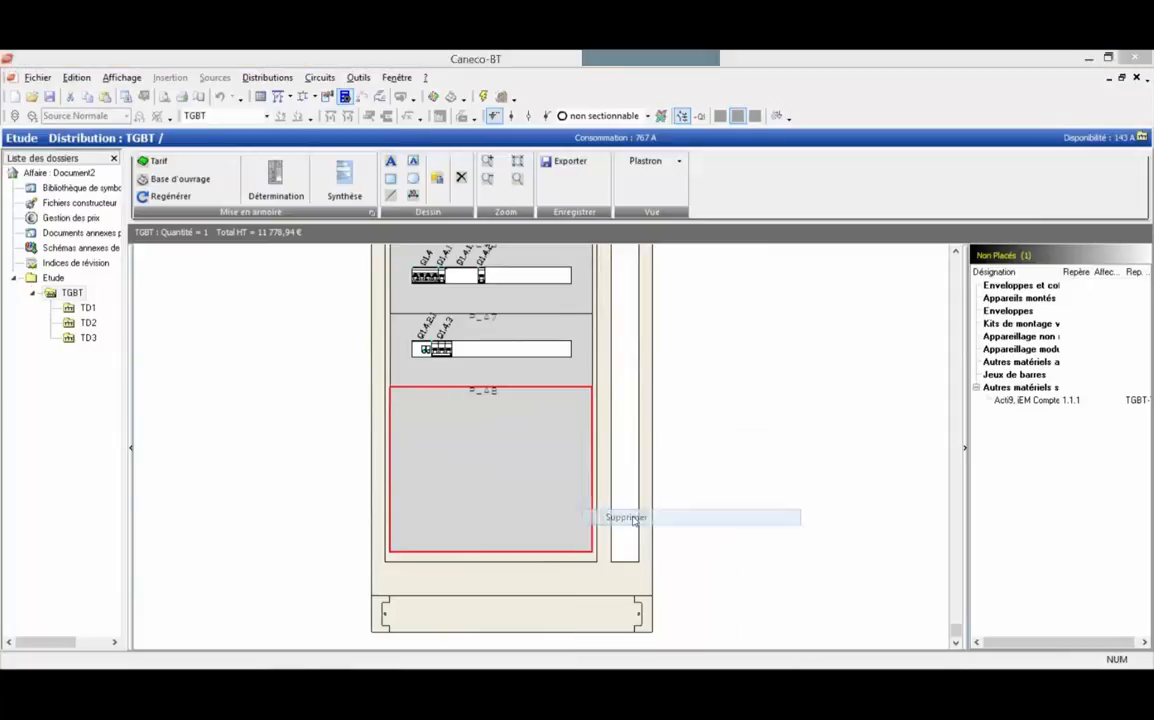
left_click(621, 367)
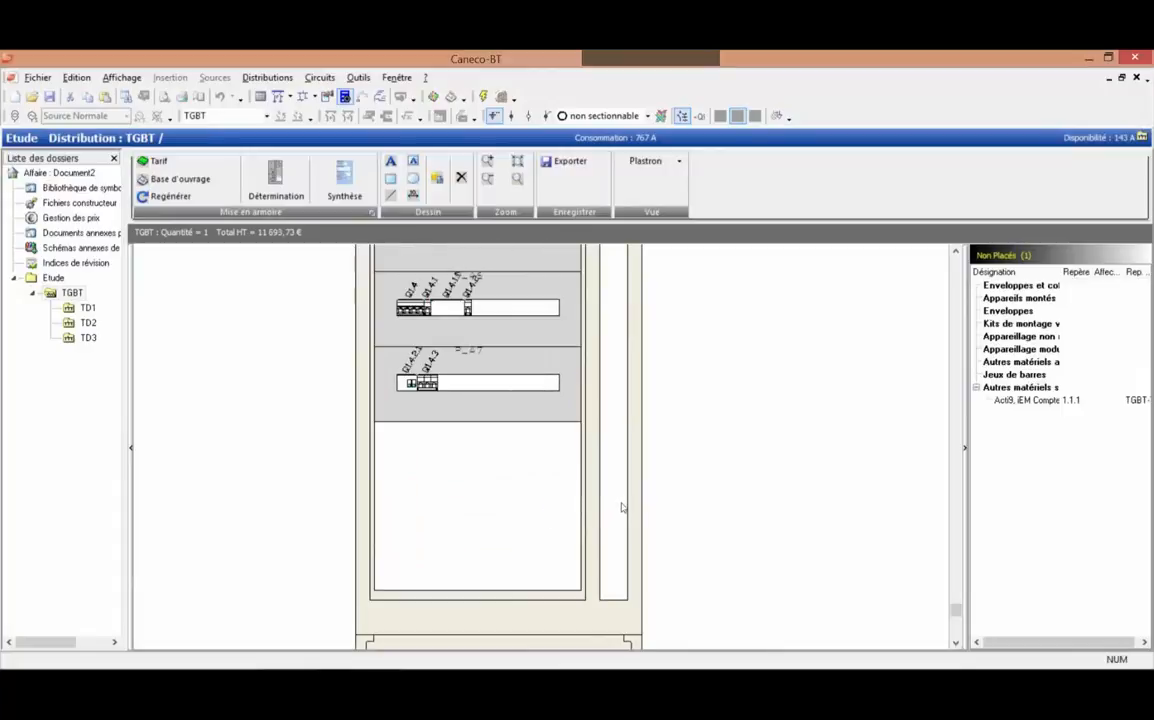
Step: Add one modular front-plate kit PRISMAP_MOD_550_200_1_48 to the cabinet cell
left_click(642, 505)
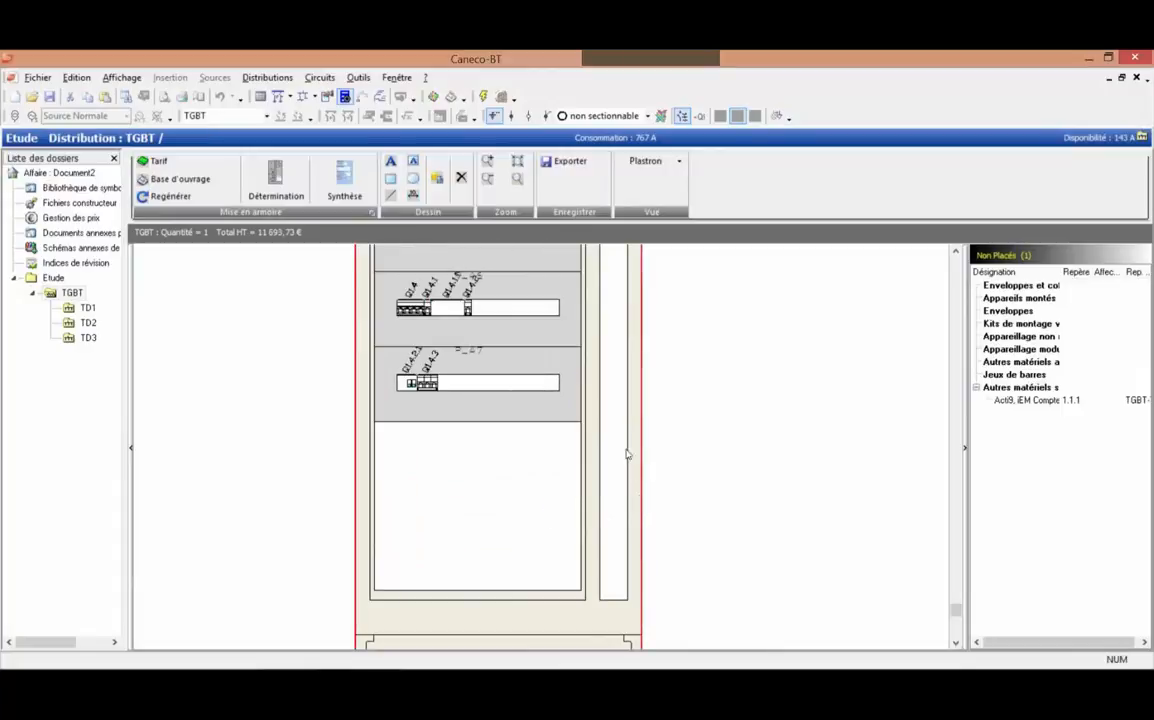
right_click(528, 491)
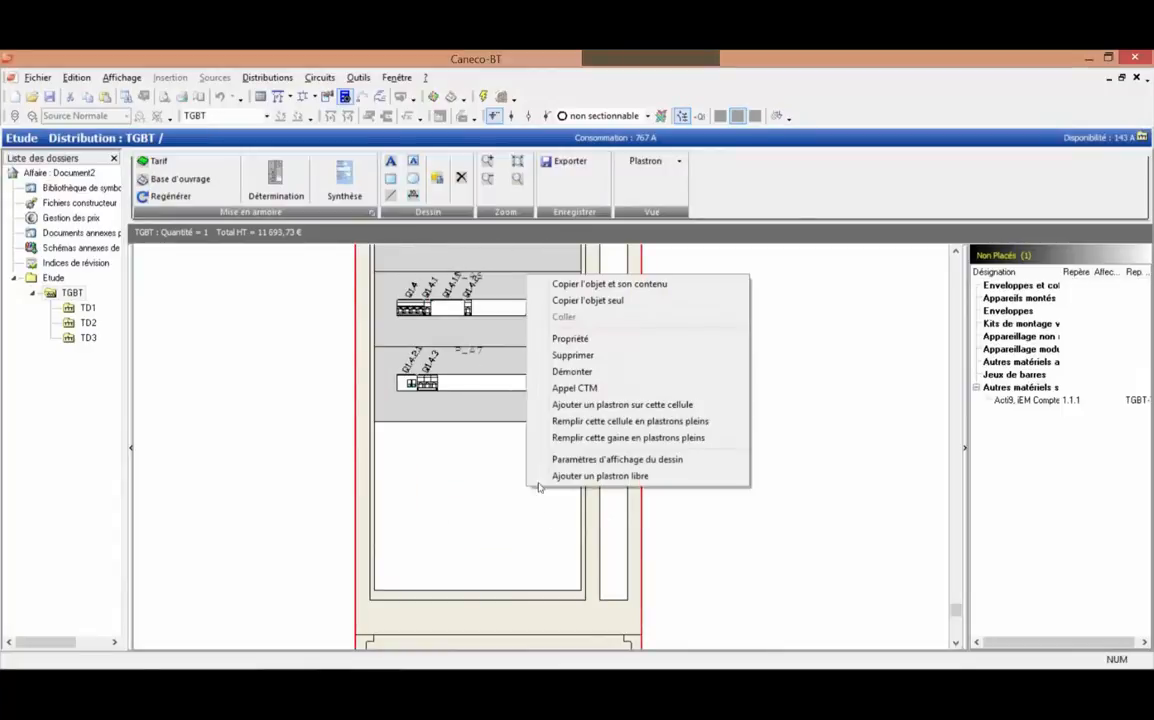
left_click(648, 406)
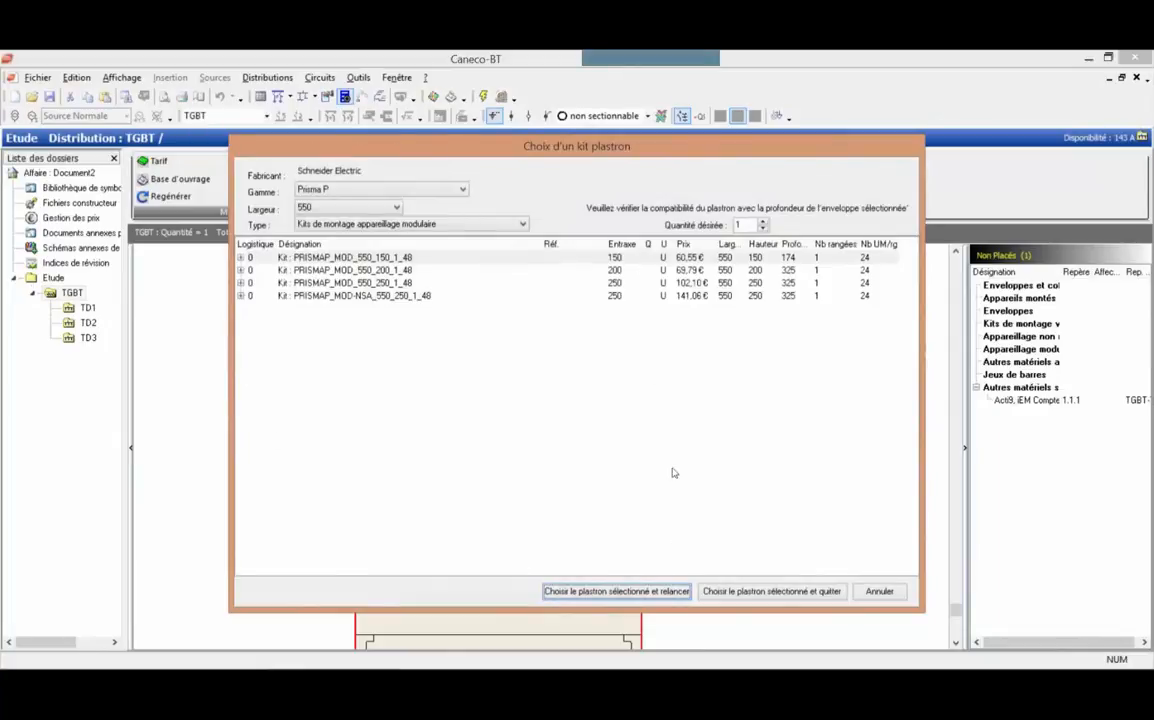
left_click(401, 271)
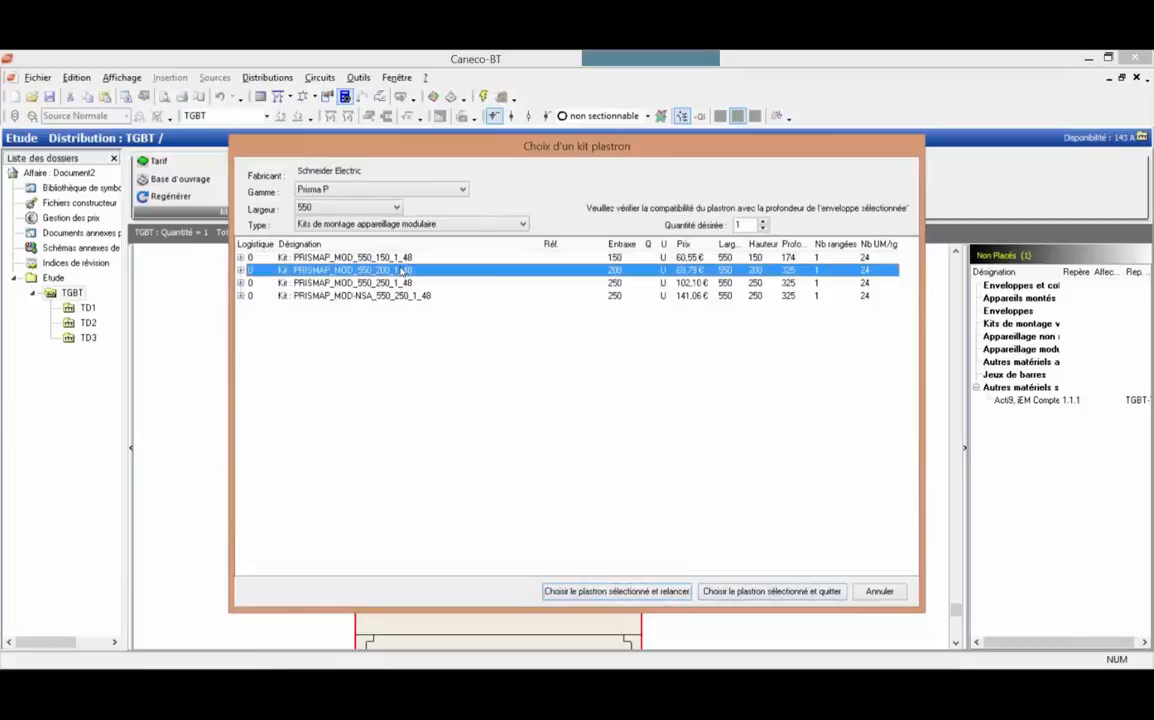
left_click(737, 592)
Step: Fill the empty cell space beneath the modular rows with blank front plates, using a maximum plate height of 600
mouse_move(519, 453)
middle_mouse_down()
mouse_move(523, 513)
mouse_move(543, 513)
mouse_move(547, 433)
middle_mouse_up()
left_click(600, 503)
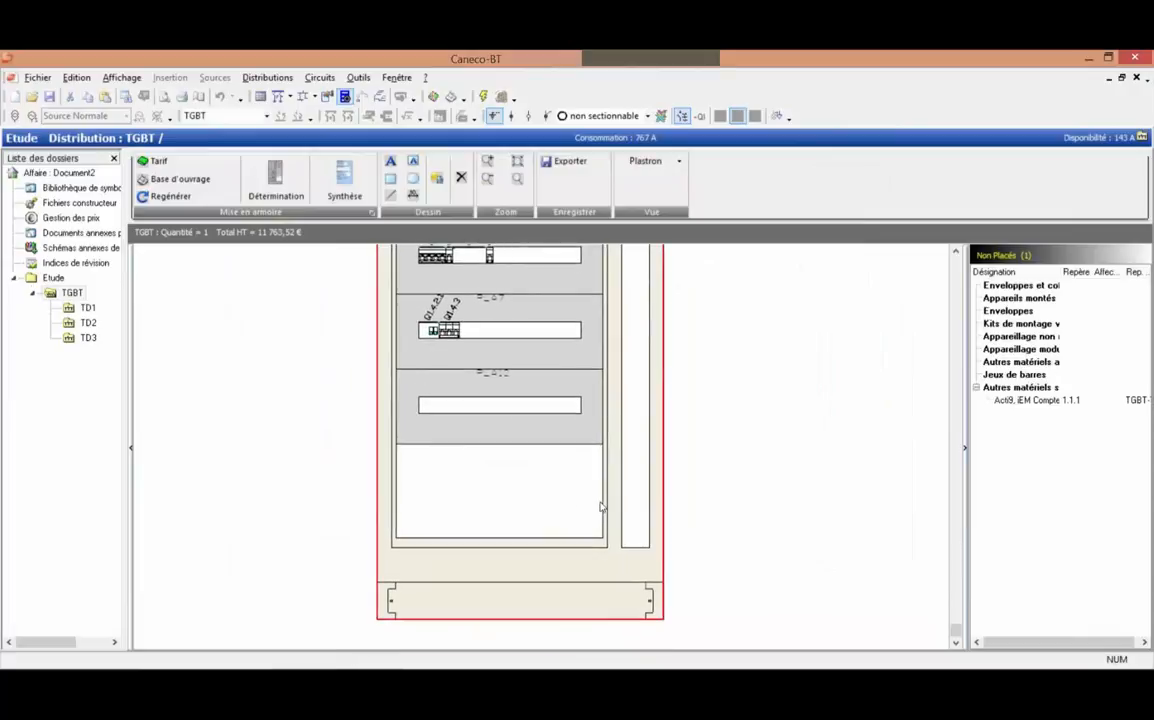
right_click(566, 487)
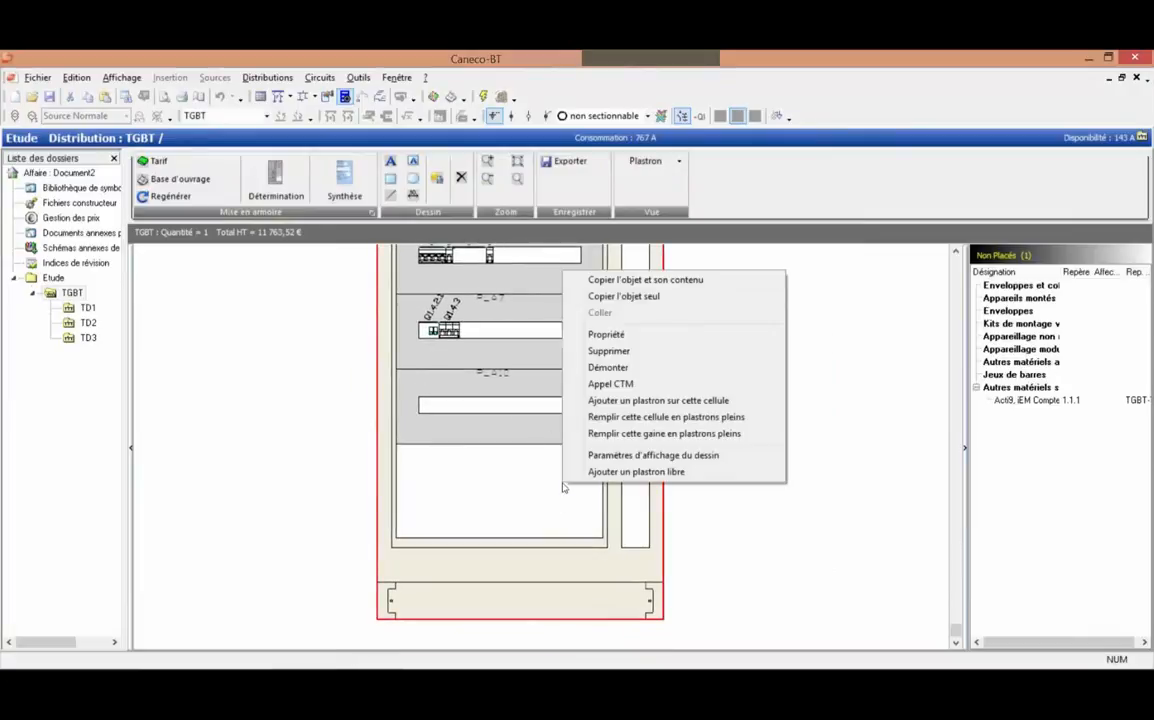
left_click(650, 418)
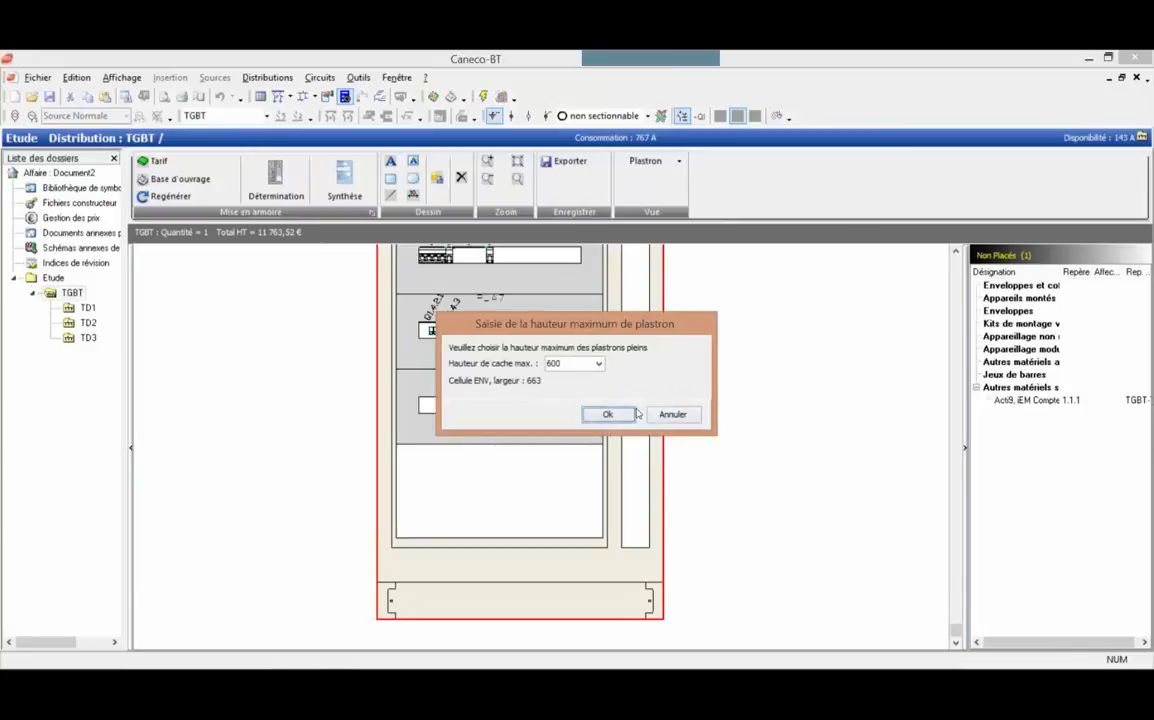
left_click(608, 414)
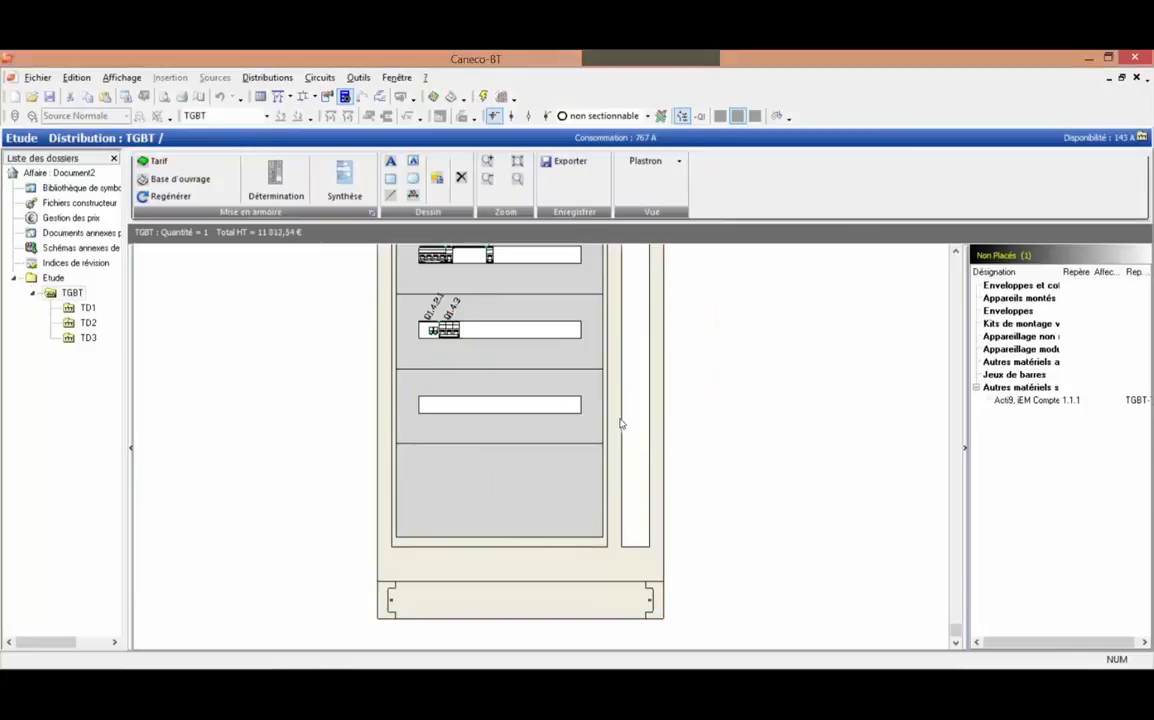
Step: Open the price-list search and choose Schneider Electric as manufacturer with the Divers modulaire equipment category
scroll(528, 404, "up", 3)
scroll(486, 489, "up", 3)
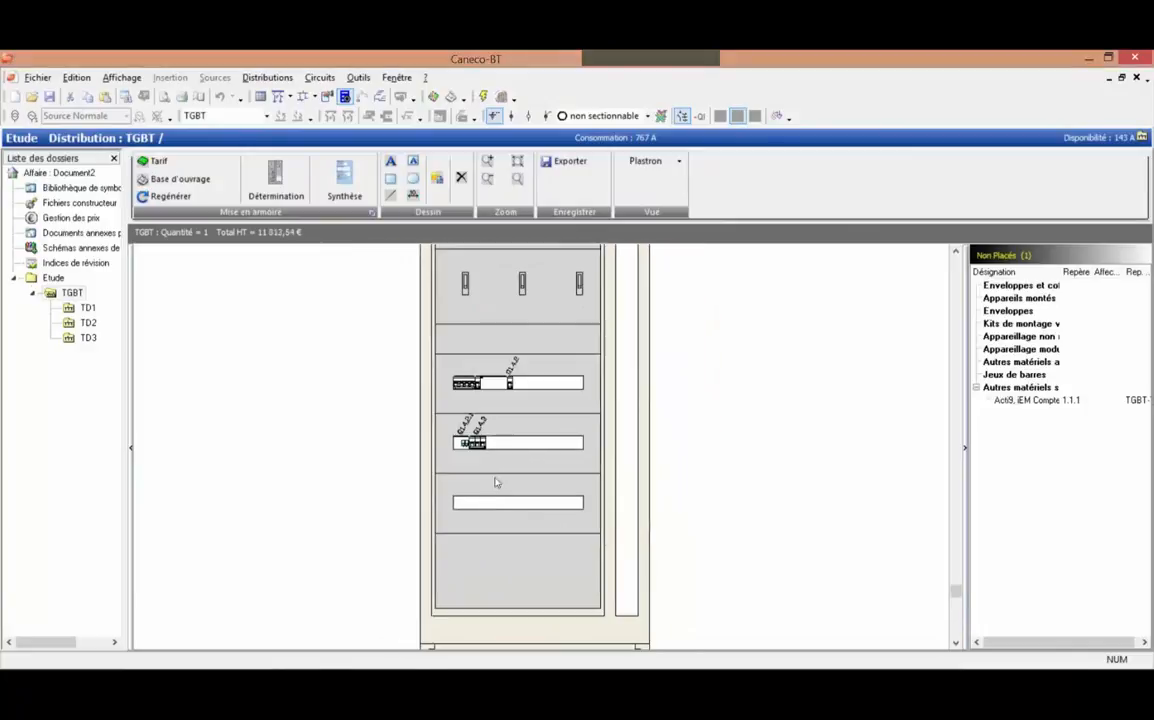
left_click(533, 456)
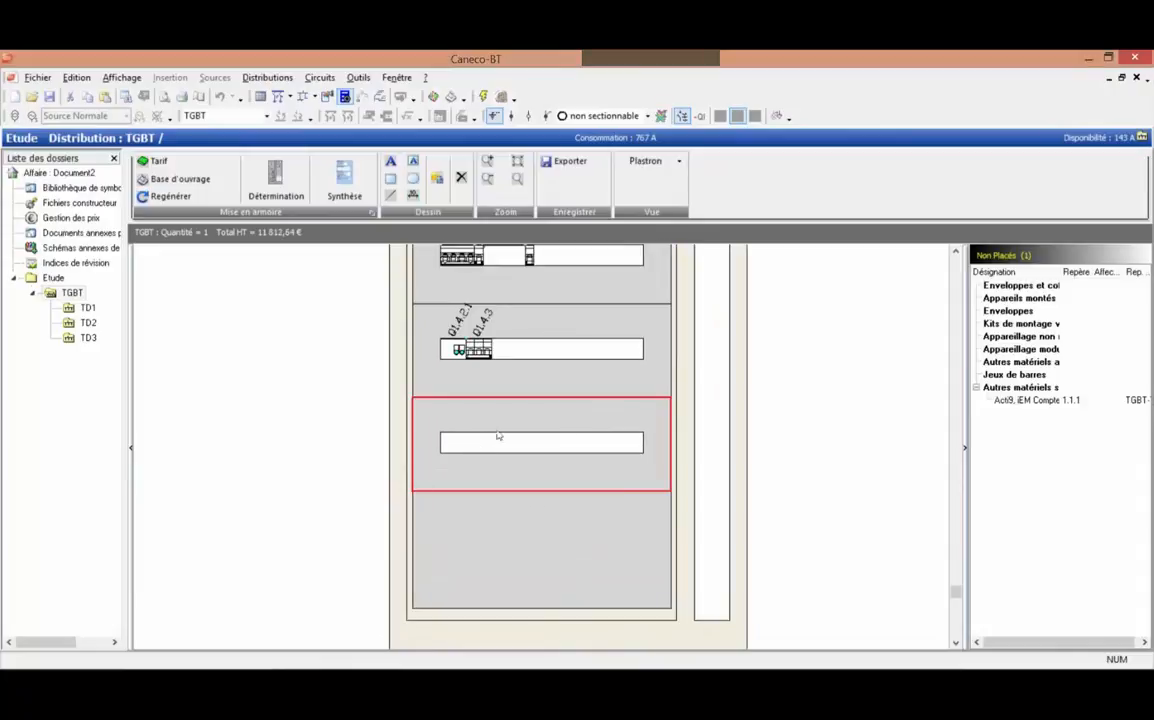
middle_click_drag(488, 430, 472, 401)
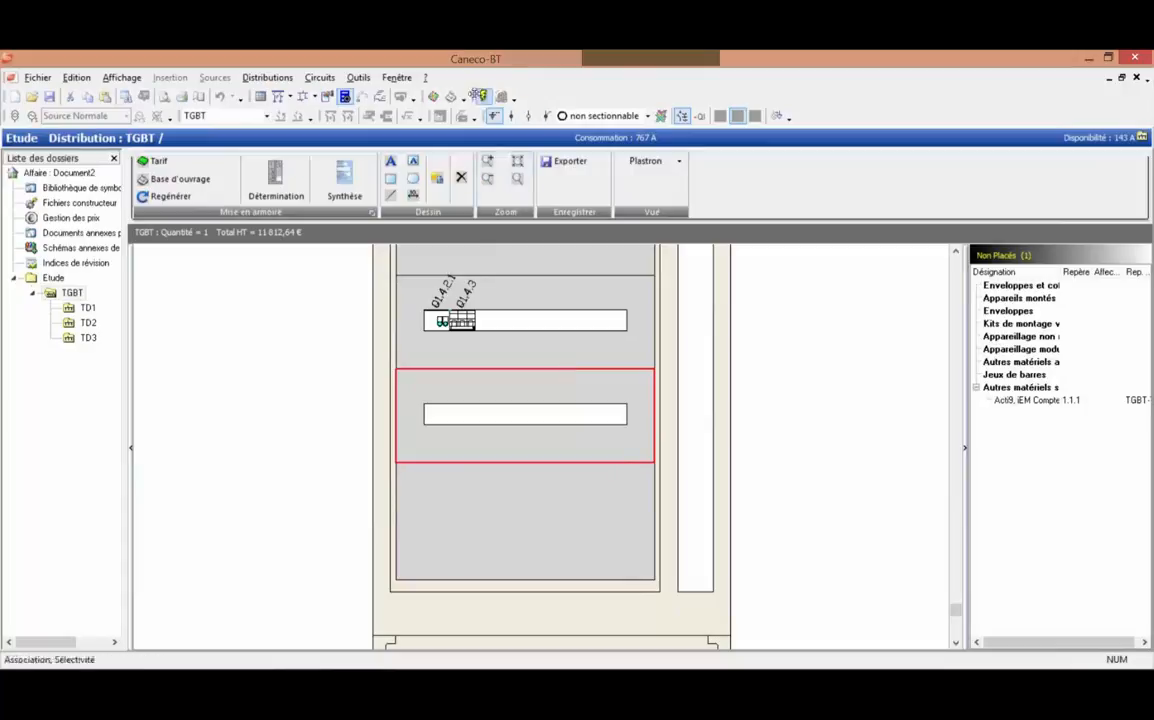
left_click(433, 96)
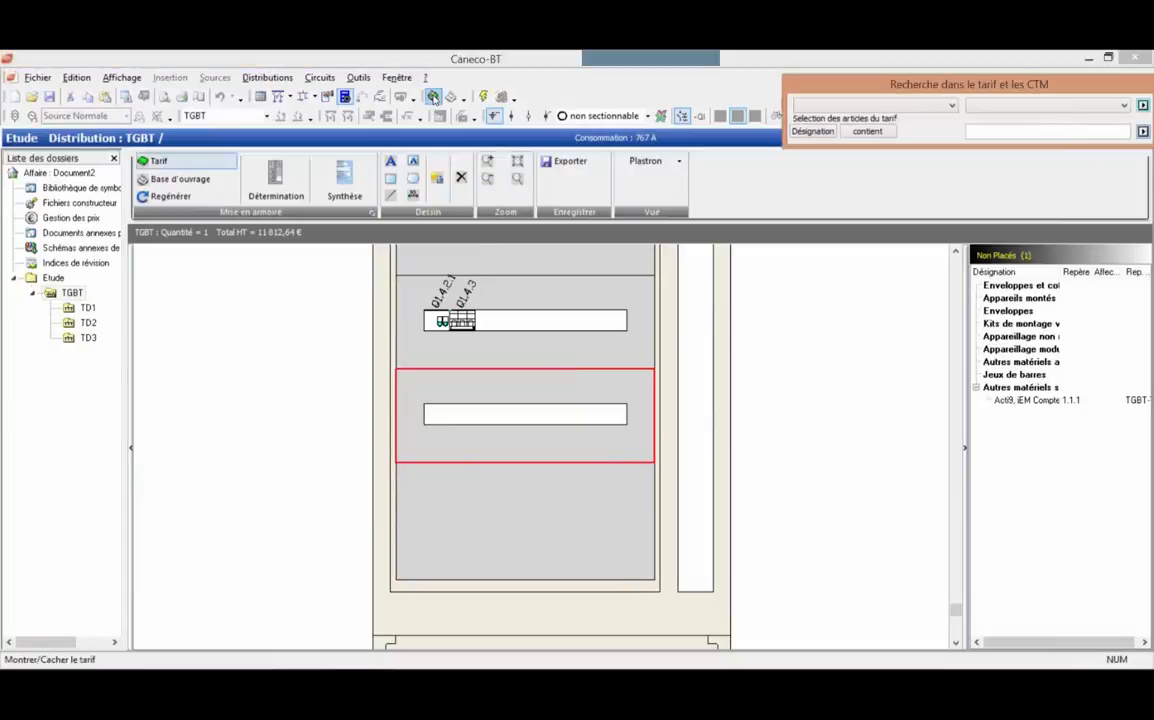
left_click_drag(797, 86, 719, 91)
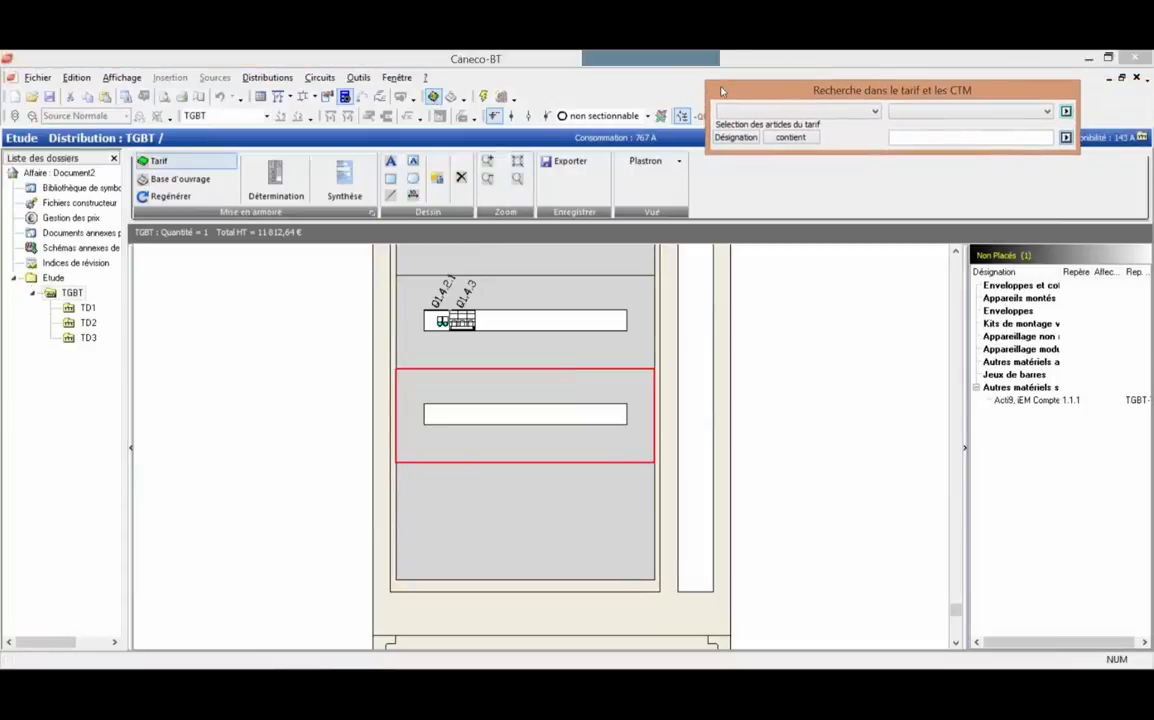
left_click(876, 111)
scroll(795, 147, "down", 5)
scroll(793, 147, "down", 3)
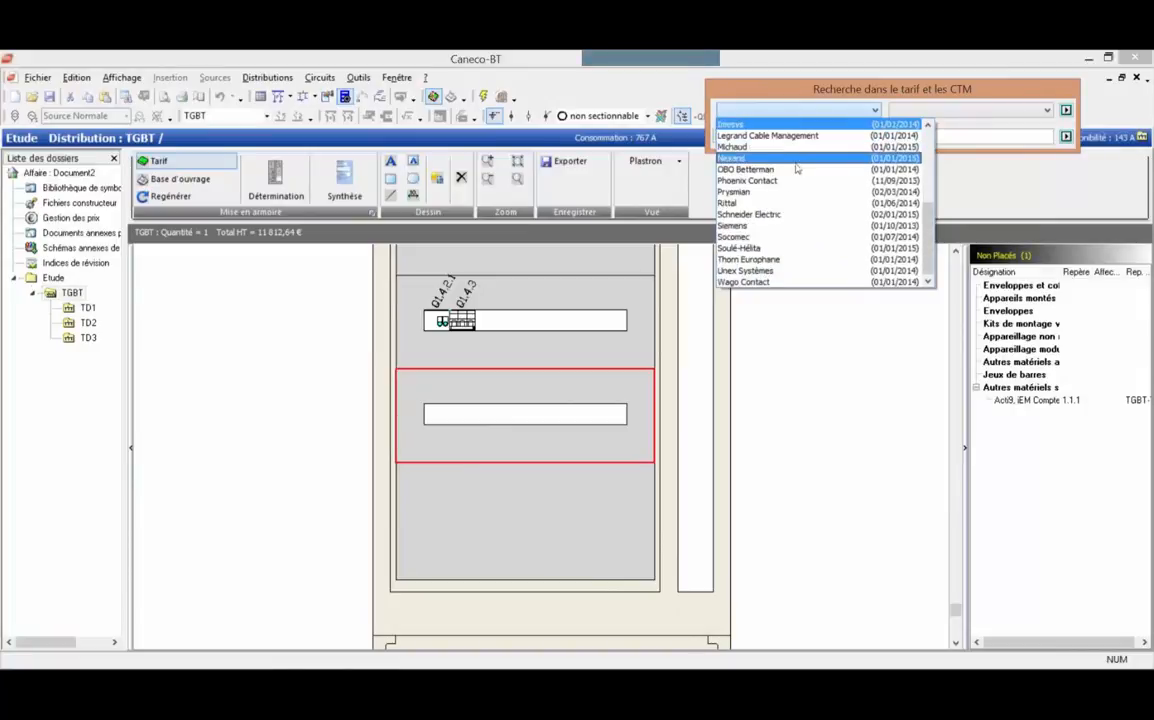
left_click(786, 217)
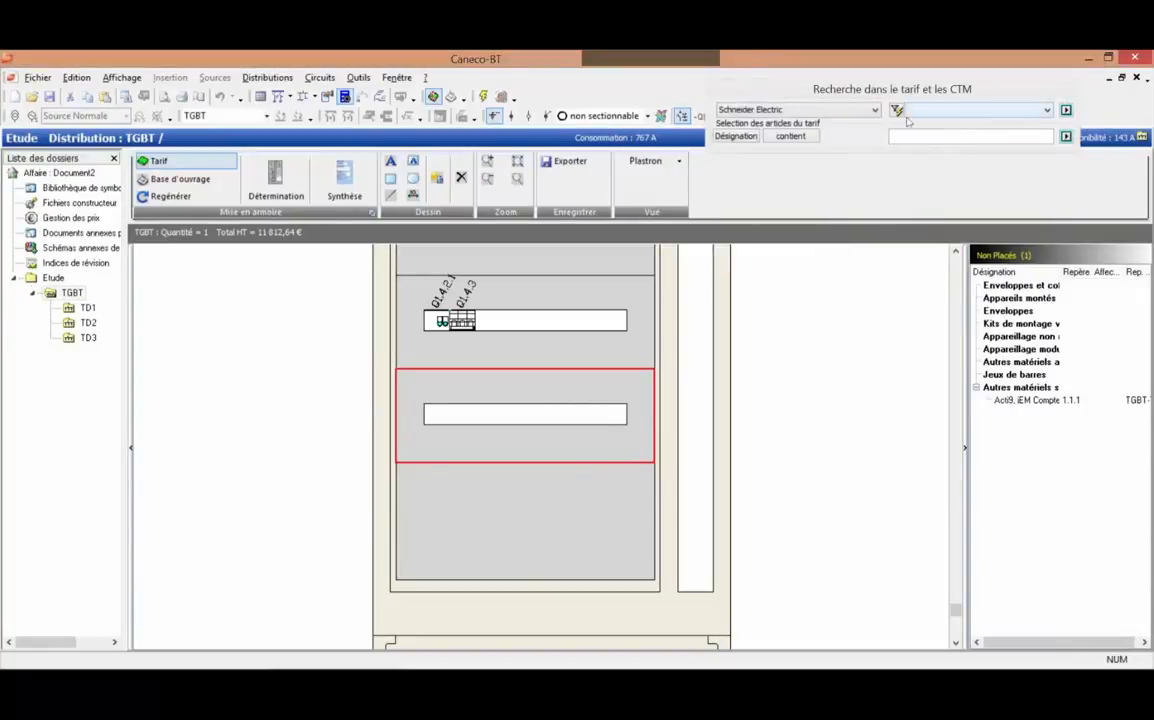
left_click(1044, 111)
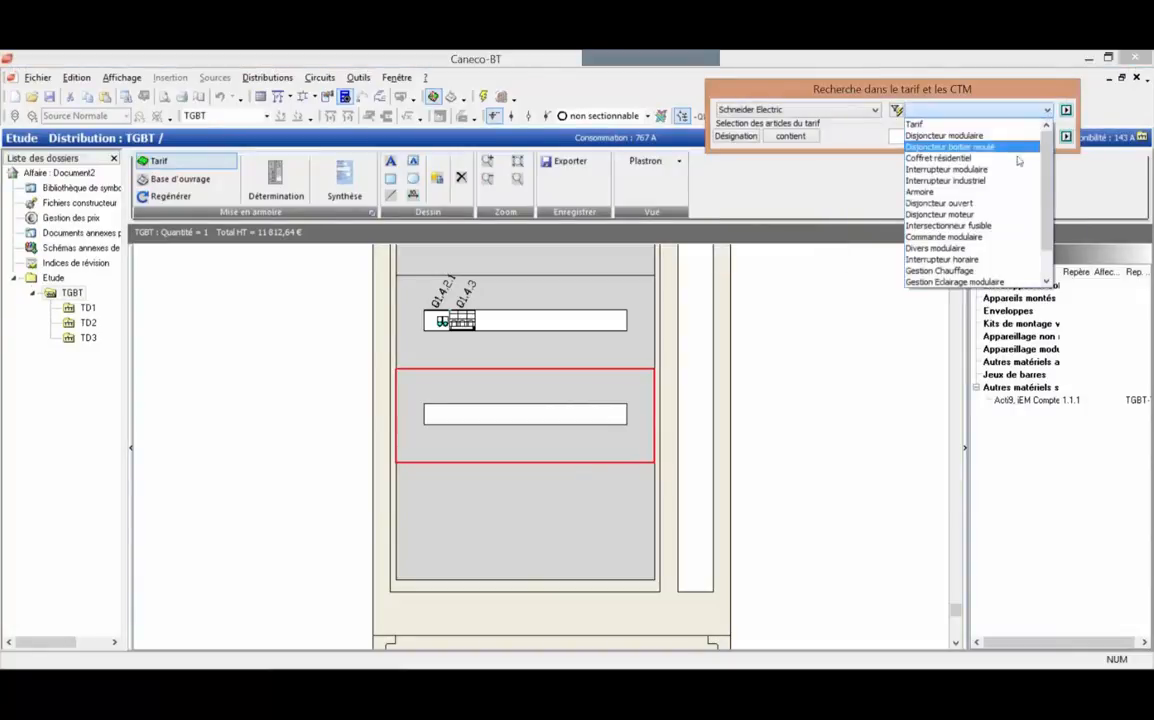
left_click(989, 249)
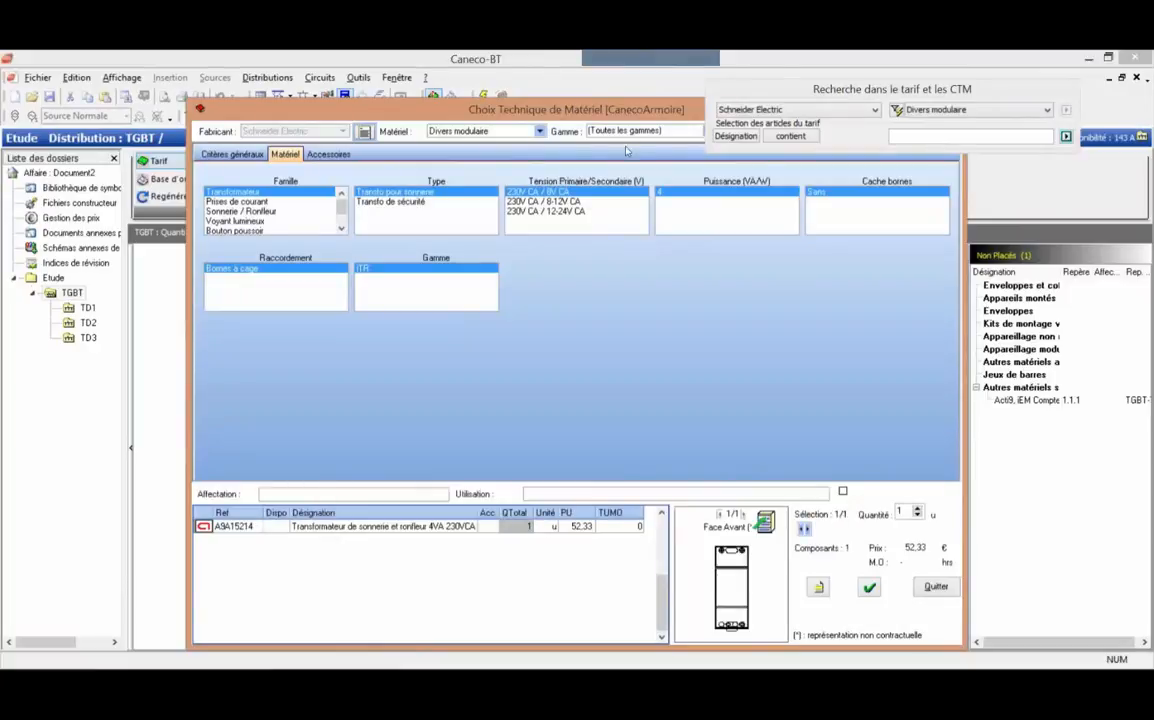
Step: Add the standard 16 A PC 2P+T modular socket outlet, reference A9A15306, from the Prises de courant family
left_click_drag(577, 118, 436, 100)
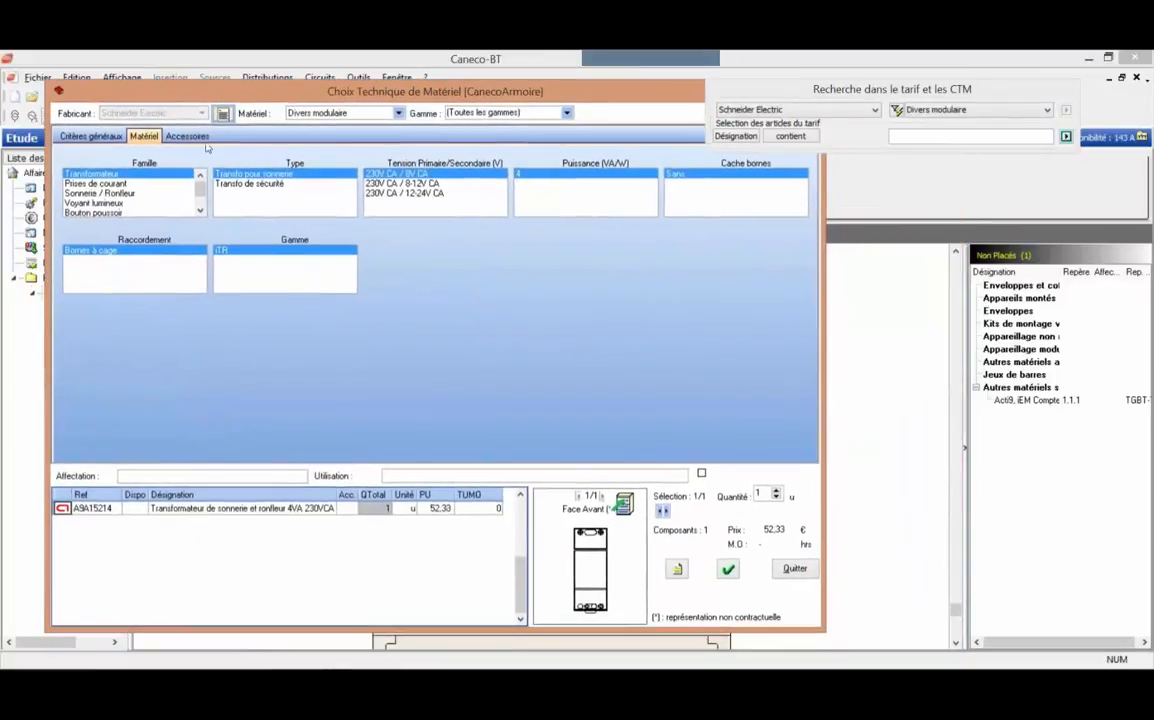
left_click(119, 186)
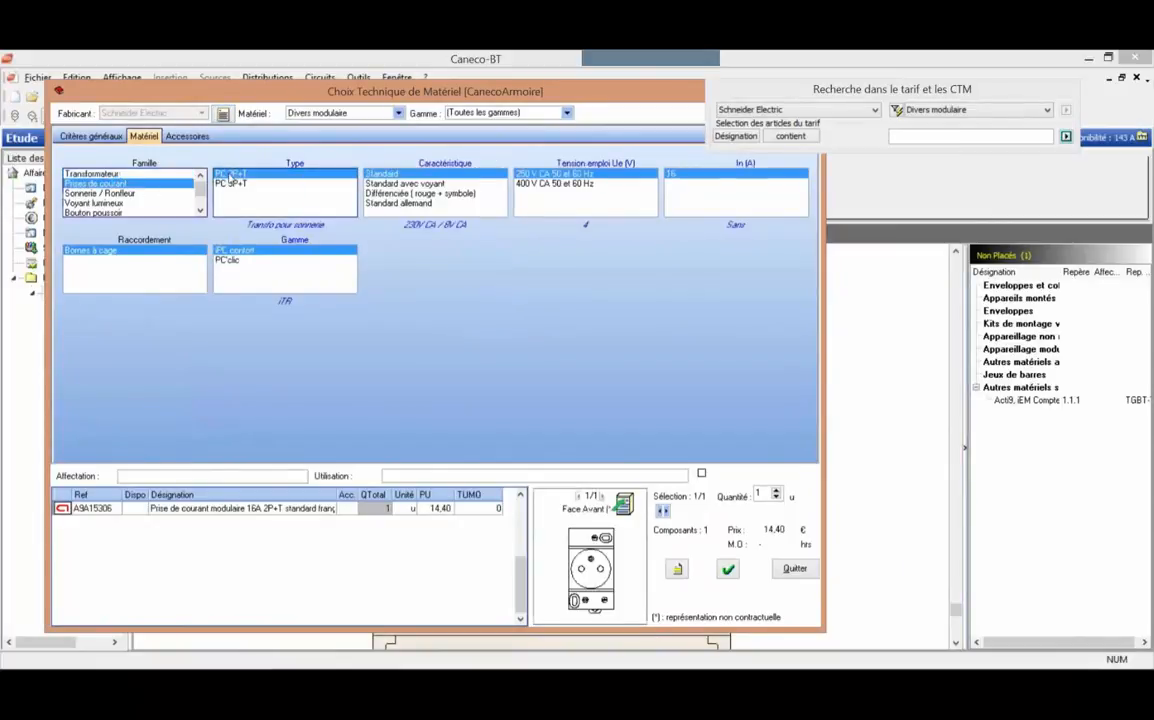
left_click(728, 569)
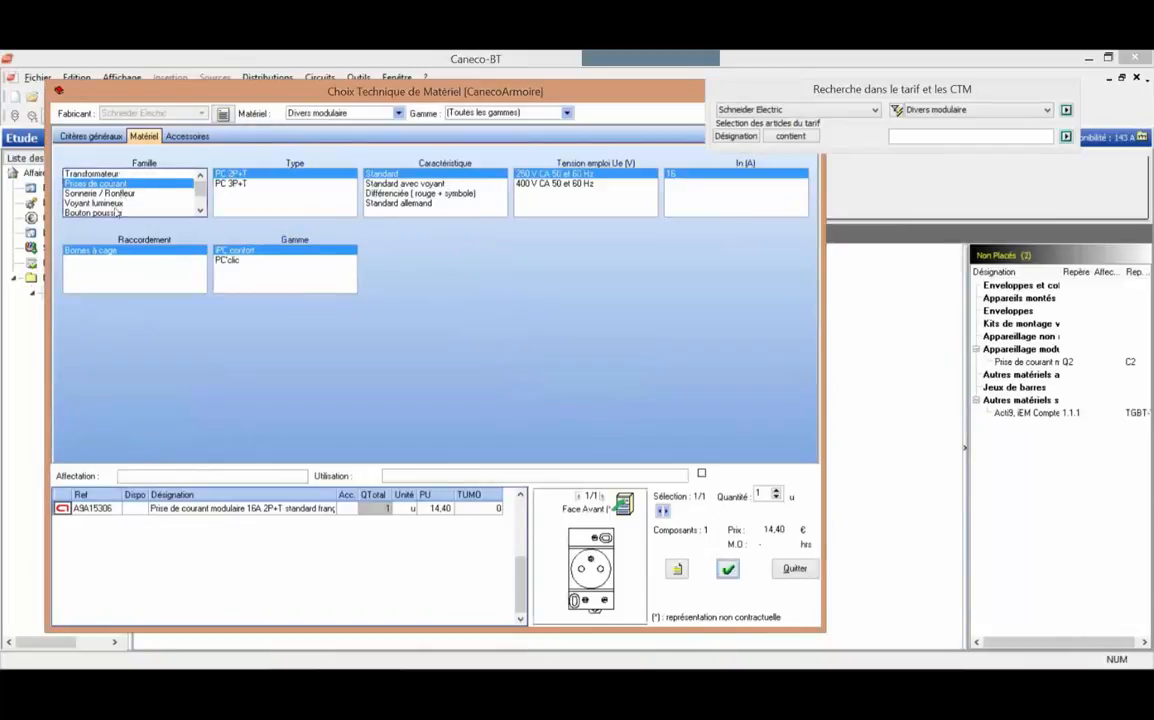
Step: Add the white 230 V CA indicator light 16194 and the grey 1NO 20 A push-button A9E18032, and close the equipment selection
left_click(100, 203)
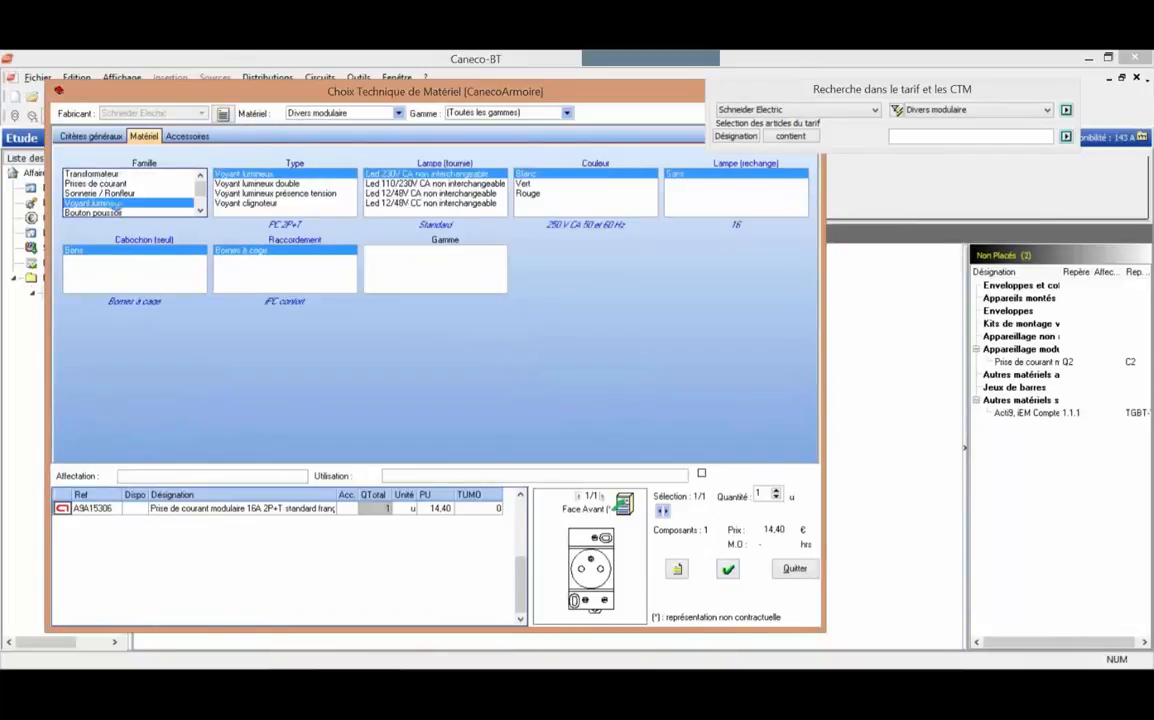
left_click(728, 569)
key("Down")
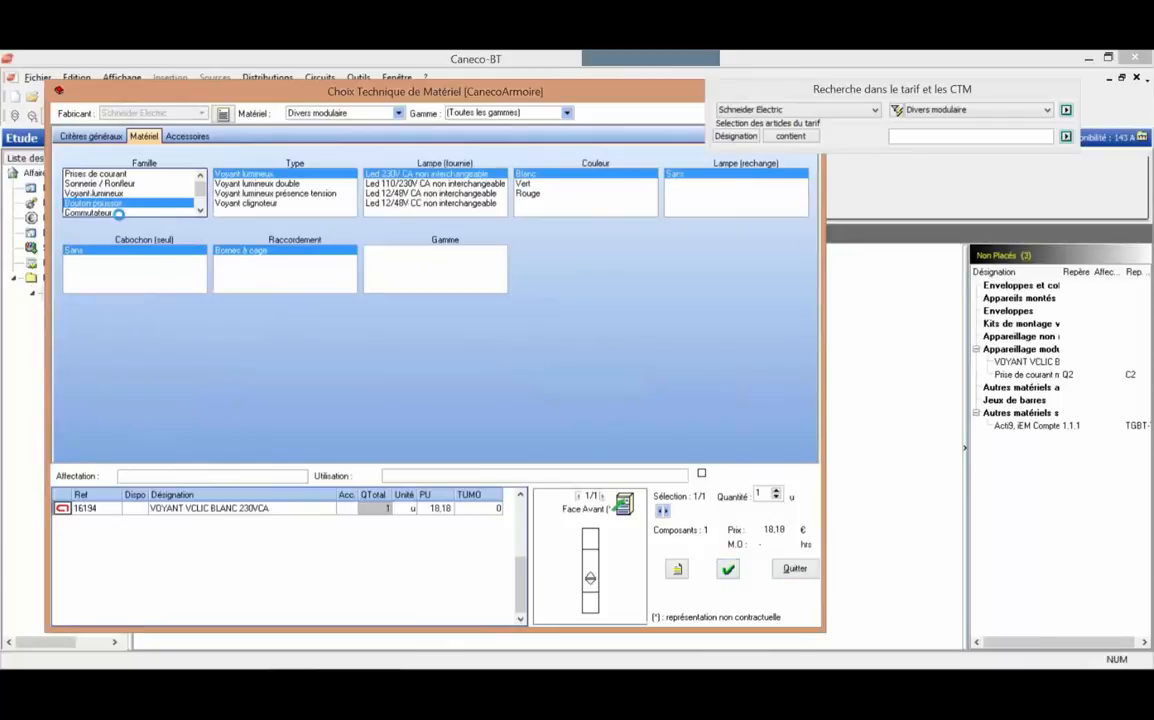
left_click(728, 569)
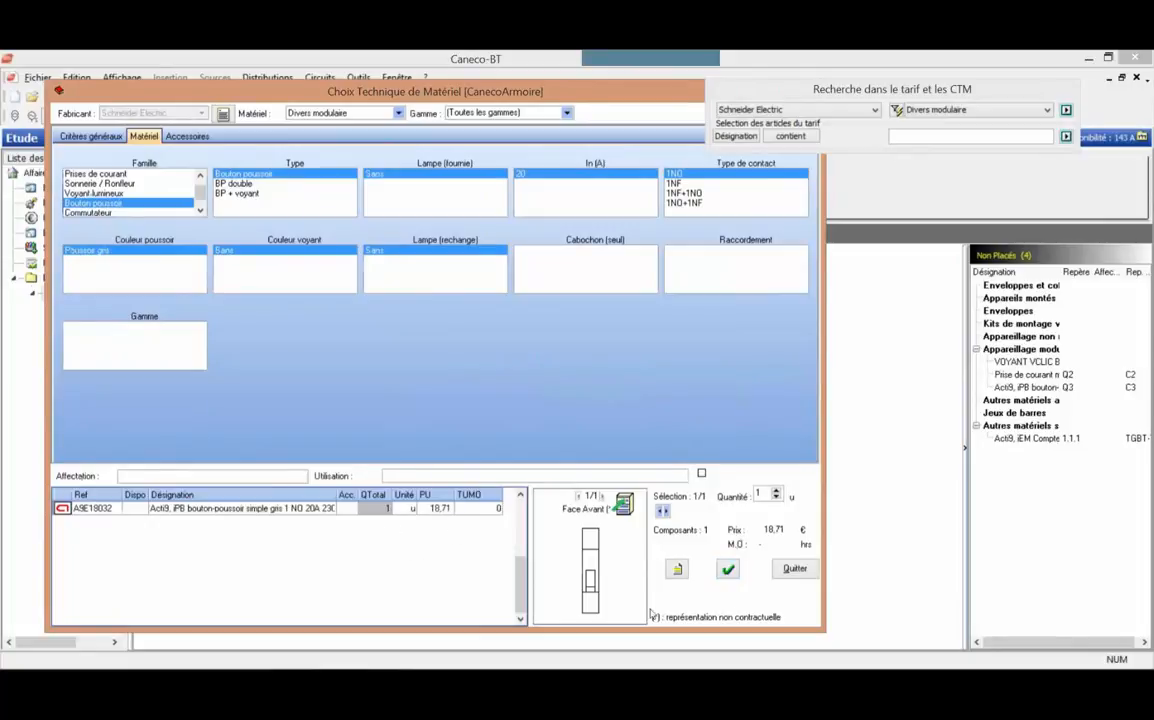
left_click(795, 568)
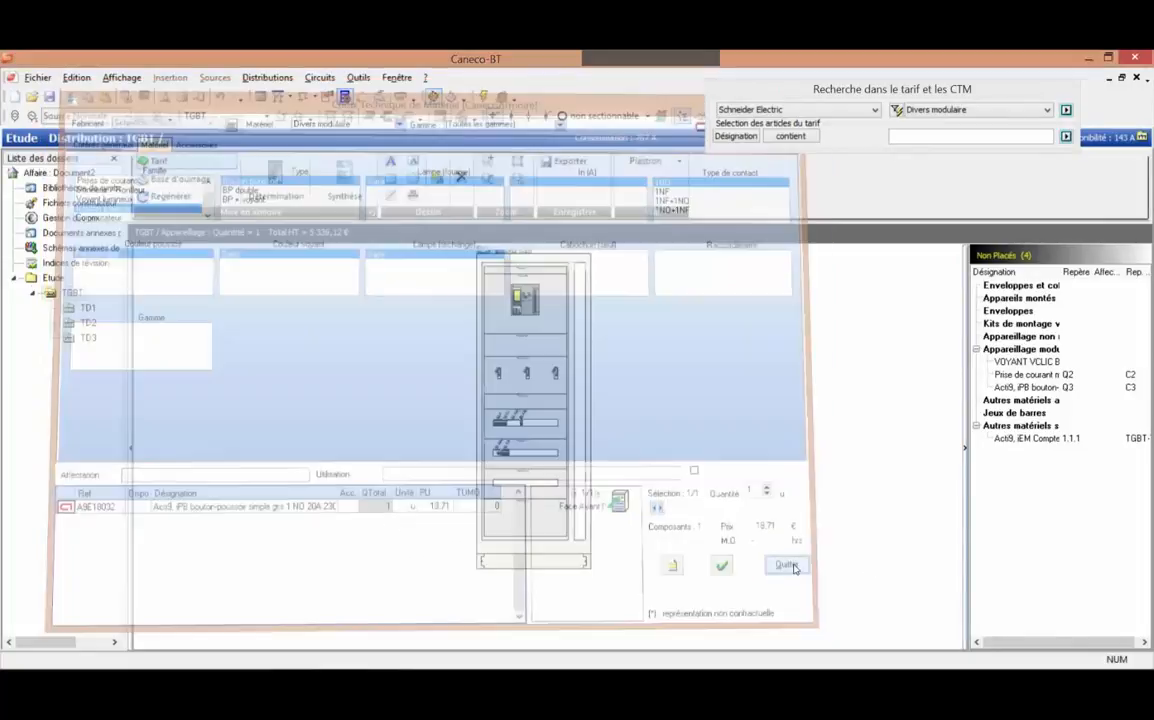
Step: Place the unplaced indicator light, socket outlet and push-button side by side on the empty modular row of PLA10
scroll(440, 500, "up", 5)
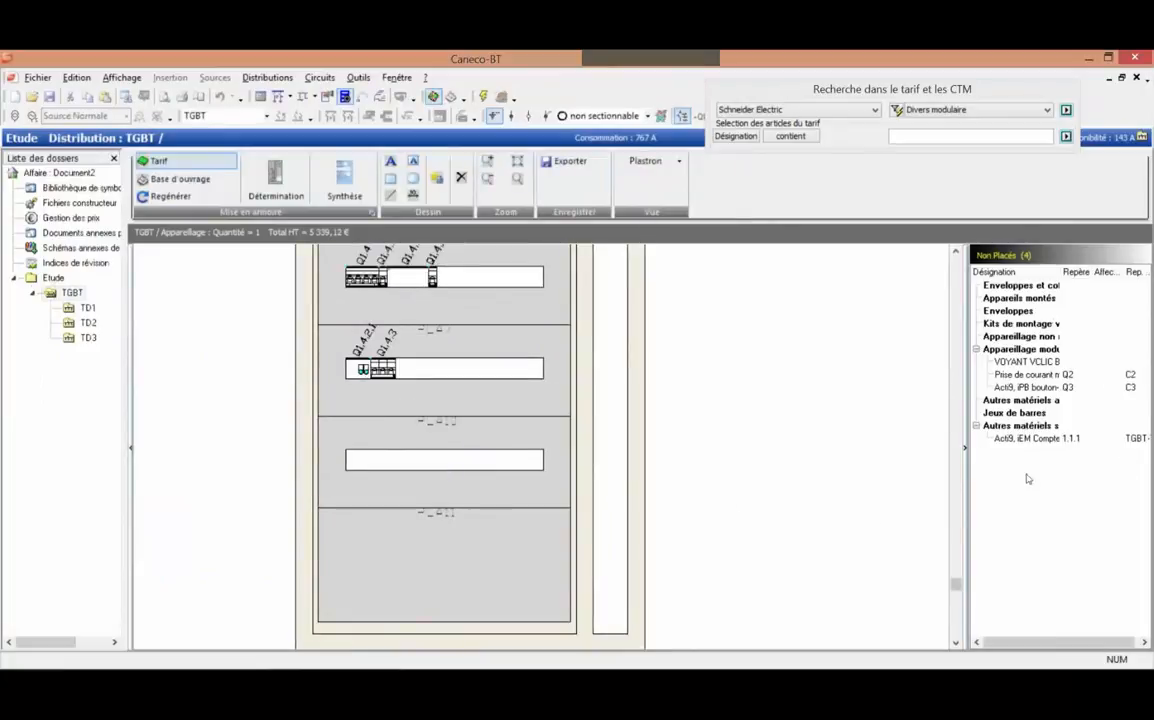
left_click(1036, 363)
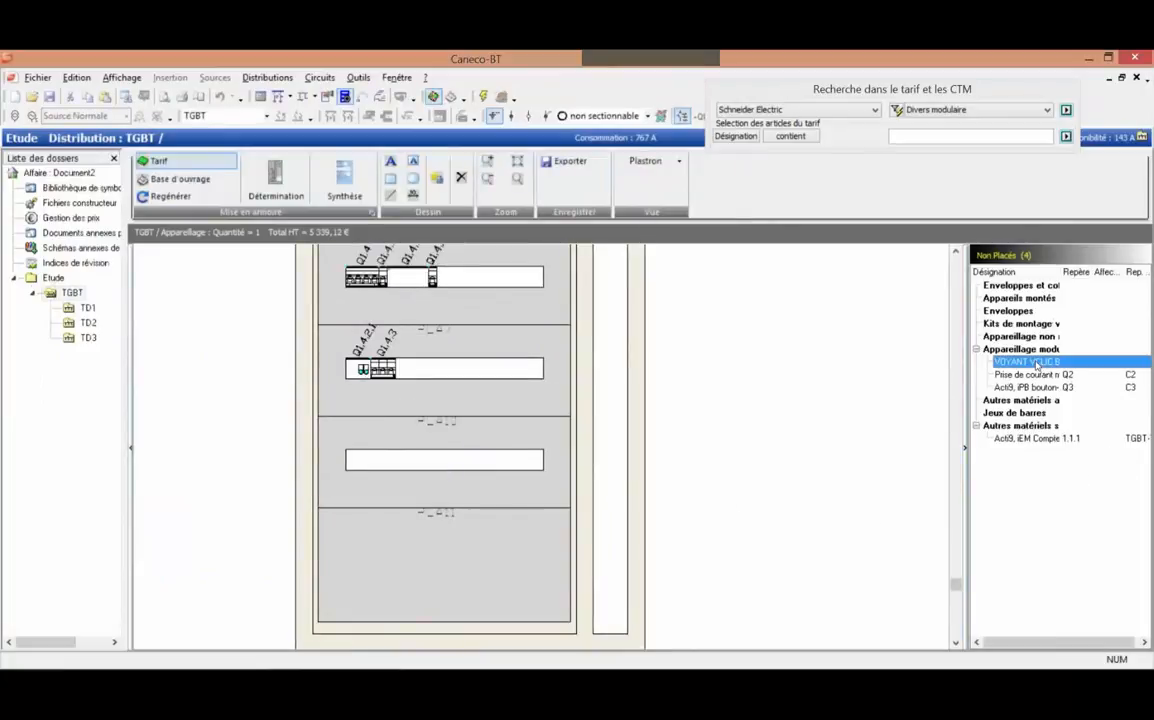
left_click_drag(1020, 364, 395, 452)
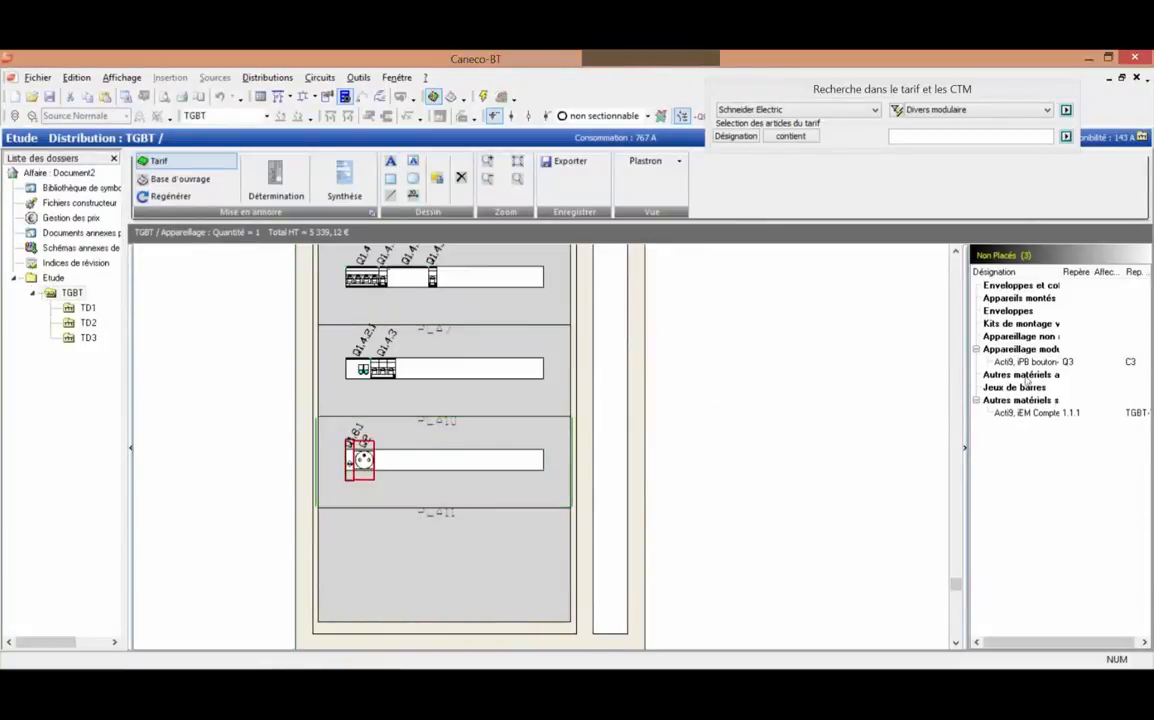
left_click_drag(1028, 366, 405, 475)
scroll(403, 472, "up", 2)
left_click(384, 500)
middle_click_drag(540, 508, 686, 474)
scroll(510, 455, "up", 1)
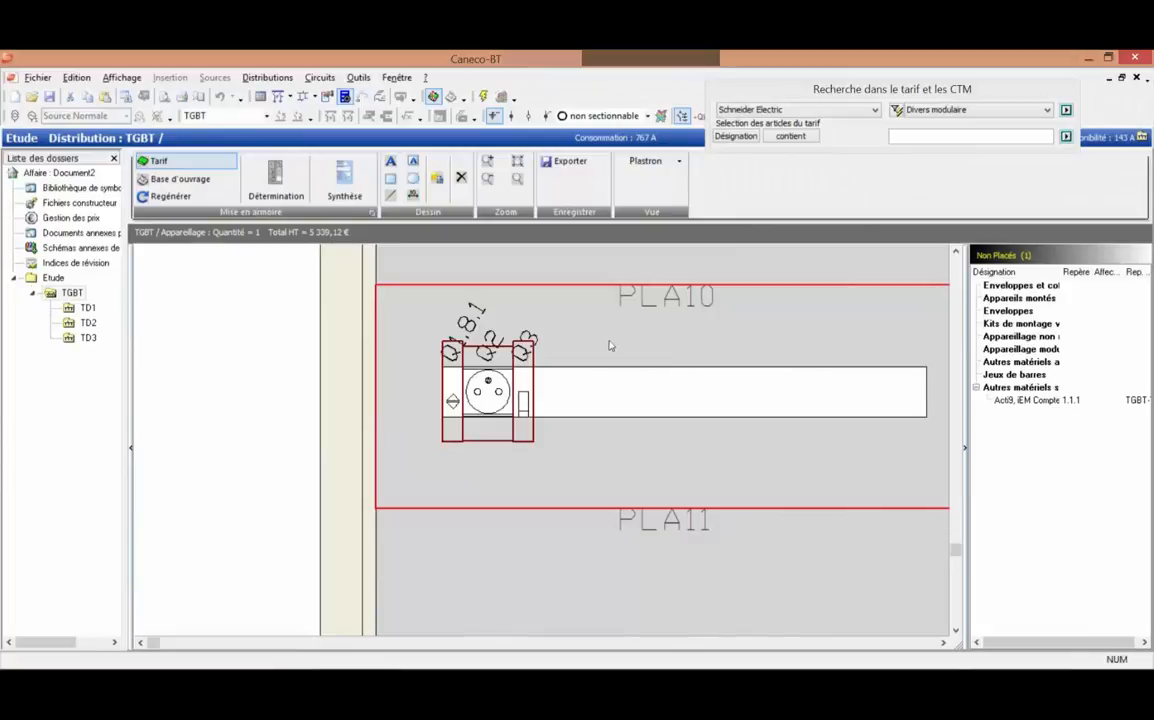
Step: Switch the cabinet drawing from the Plastron view to the Appareillage view
scroll(605, 344, "down", 4)
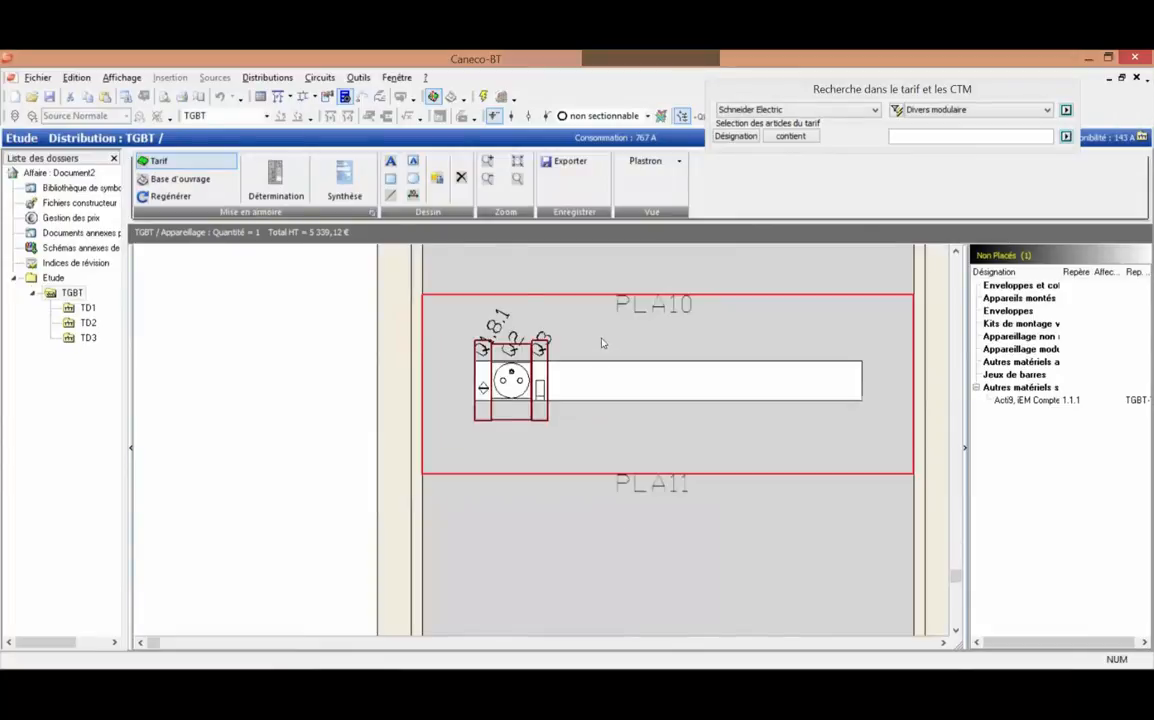
scroll(634, 352, "down", 5)
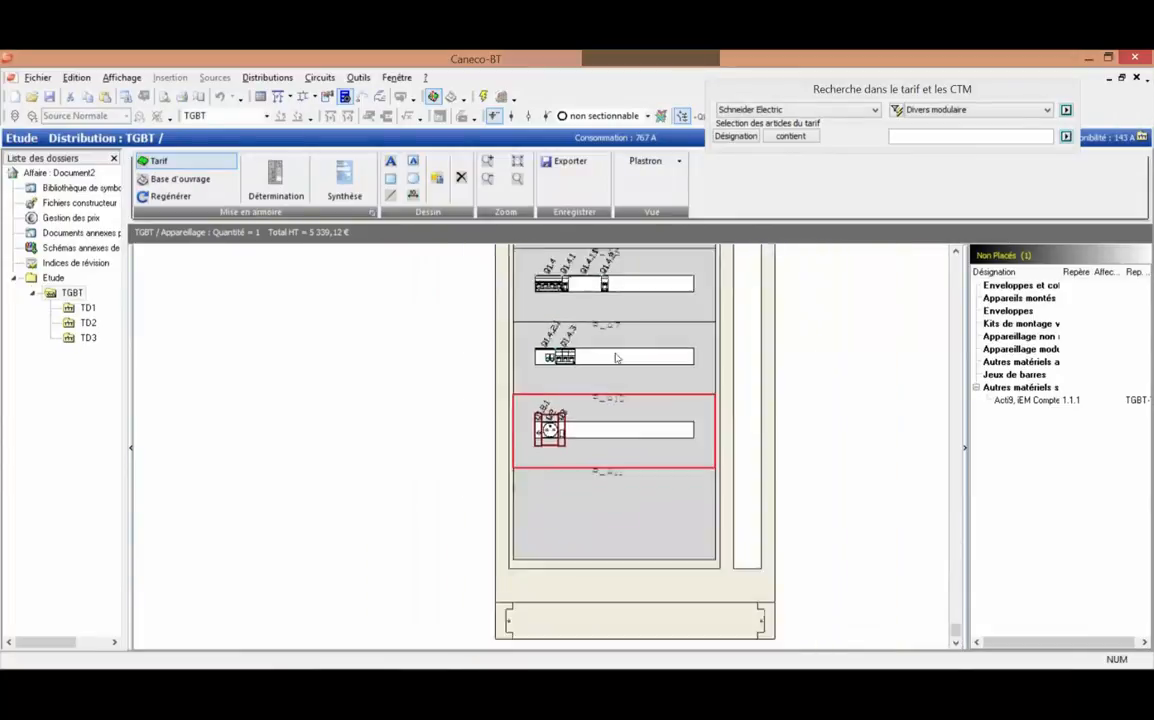
scroll(577, 357, "down", 4)
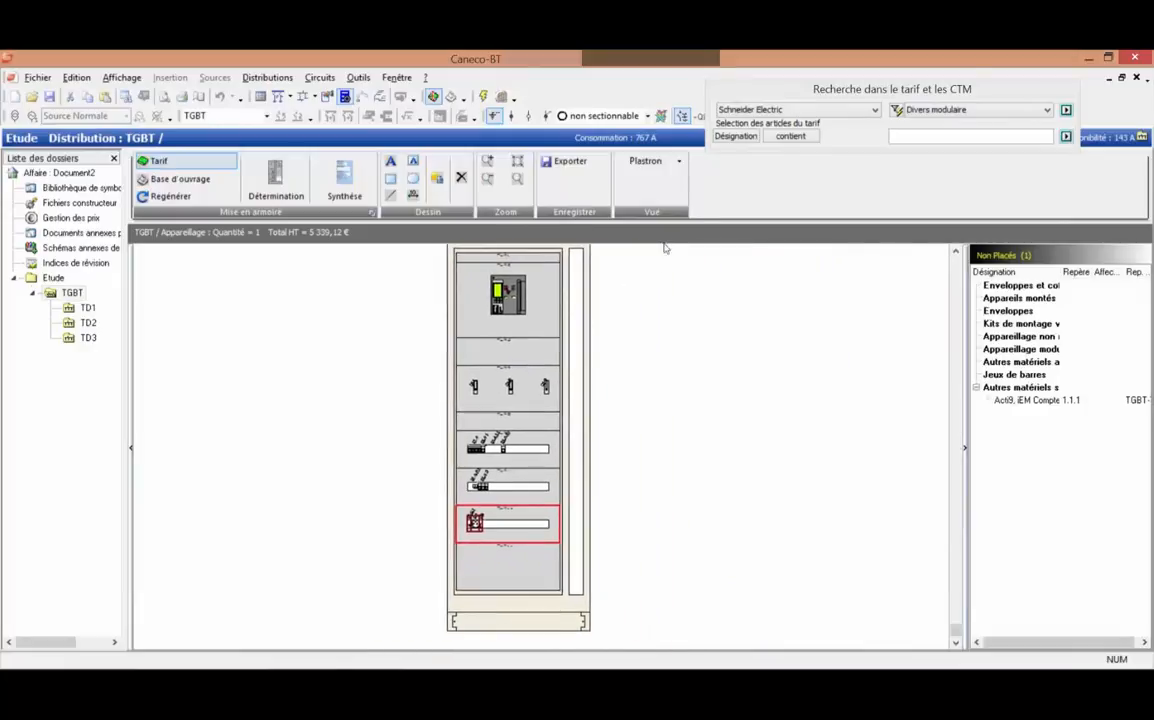
left_click(679, 161)
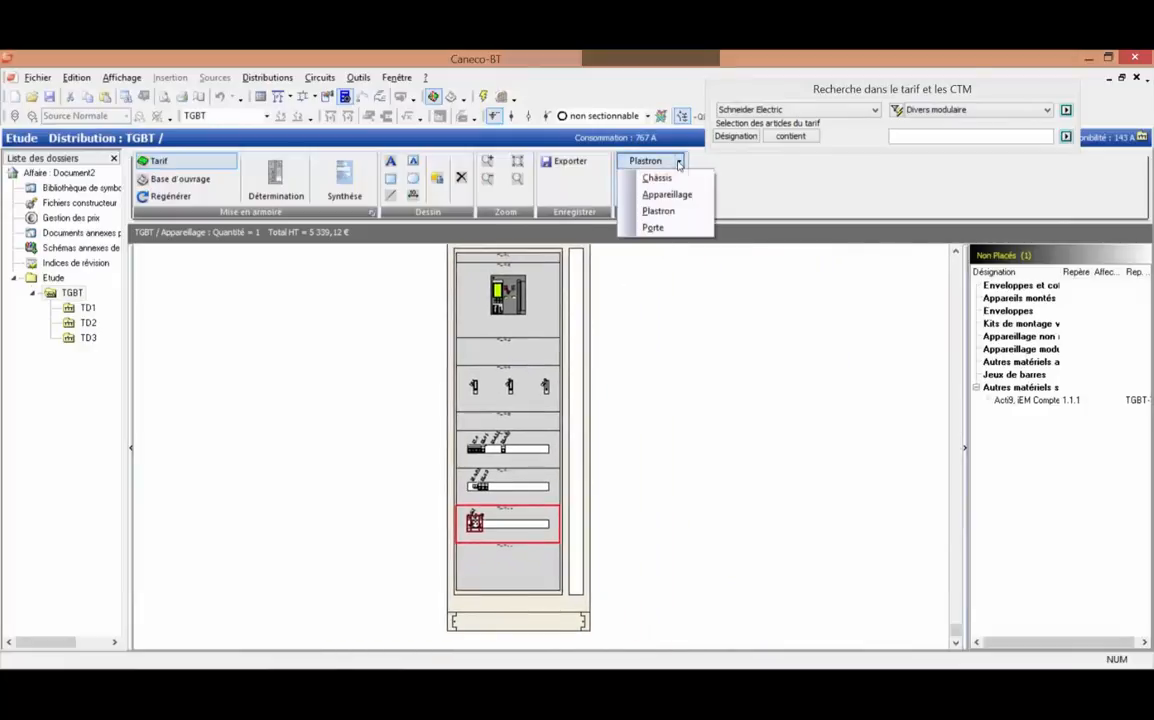
left_click(666, 194)
Step: Insert the external drawing bornier-Horizontal-500mm.dwg at scale 1/1 in the free space beneath the cabinet's lowest rail
scroll(548, 499, "up", 2)
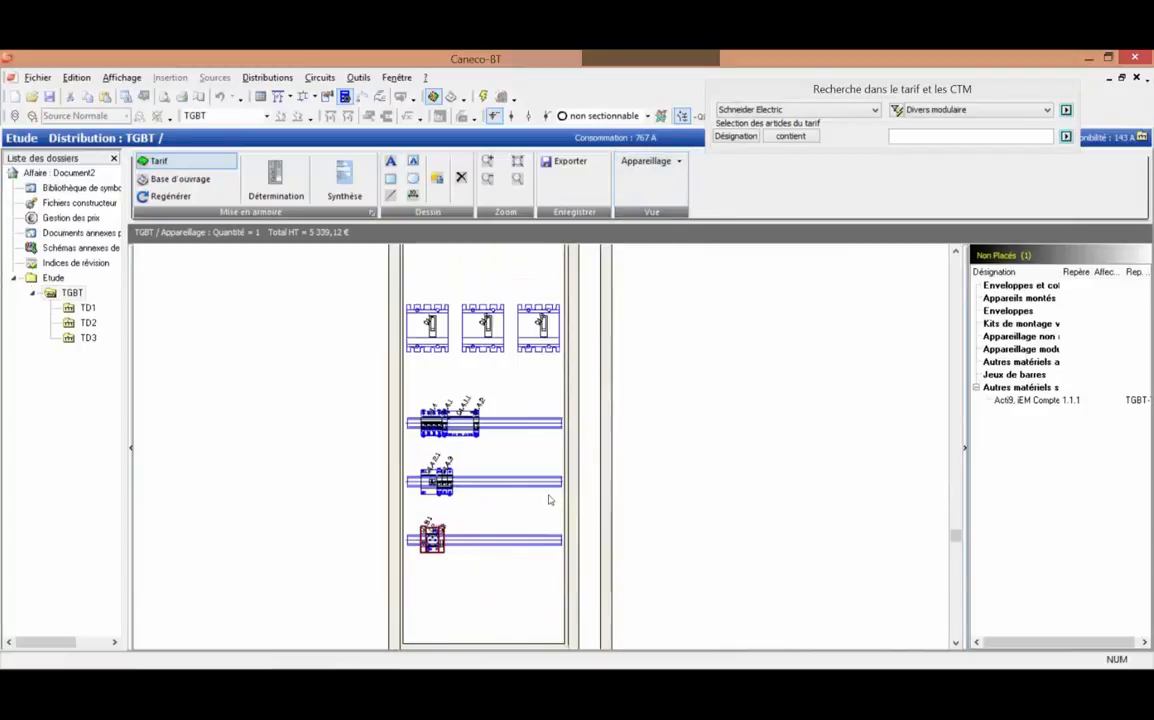
scroll(566, 404, "up", 2)
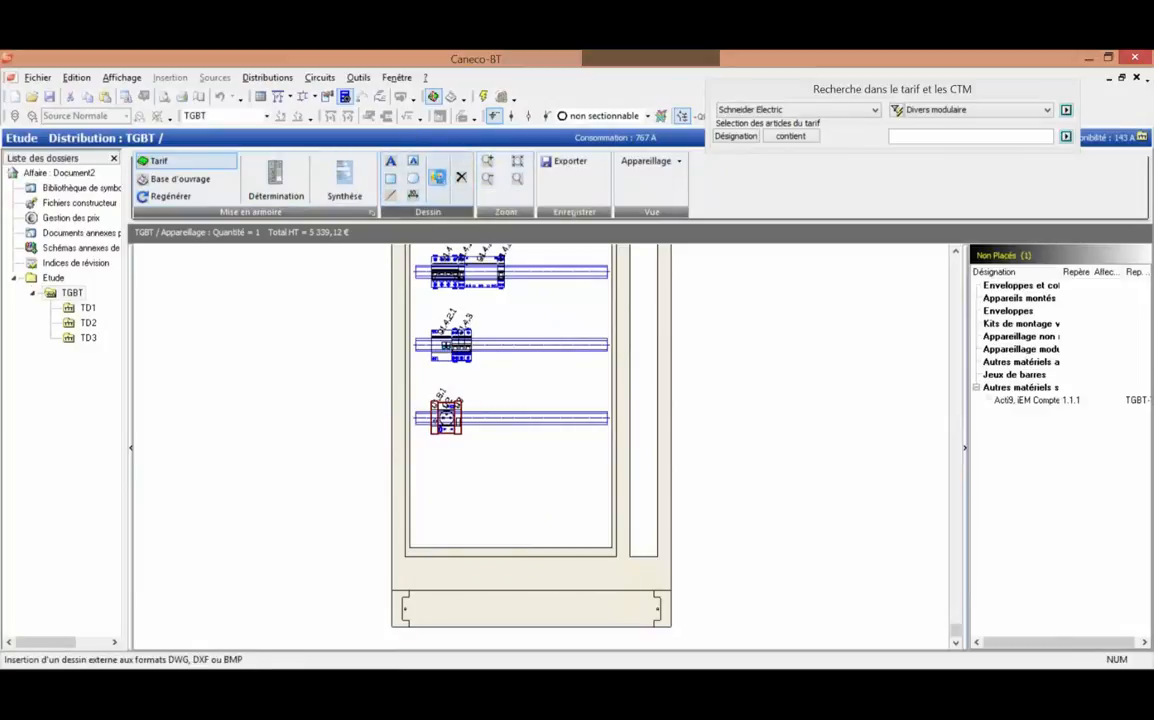
left_click(439, 179)
left_click(347, 199)
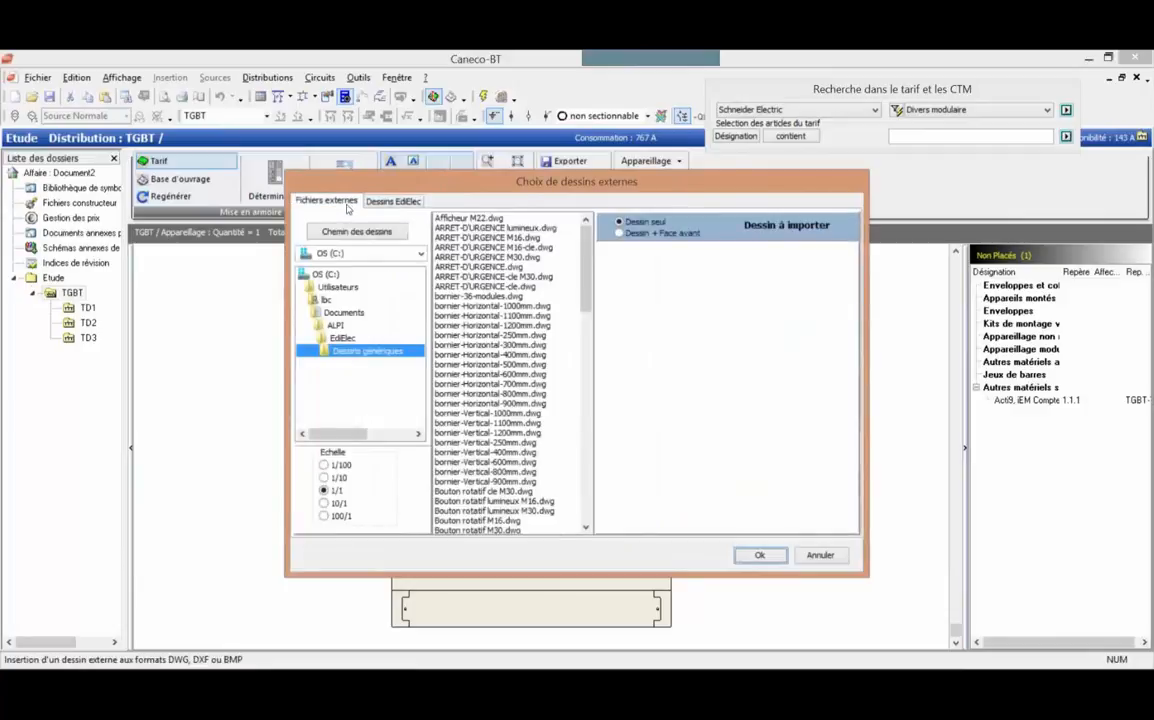
left_click(499, 287)
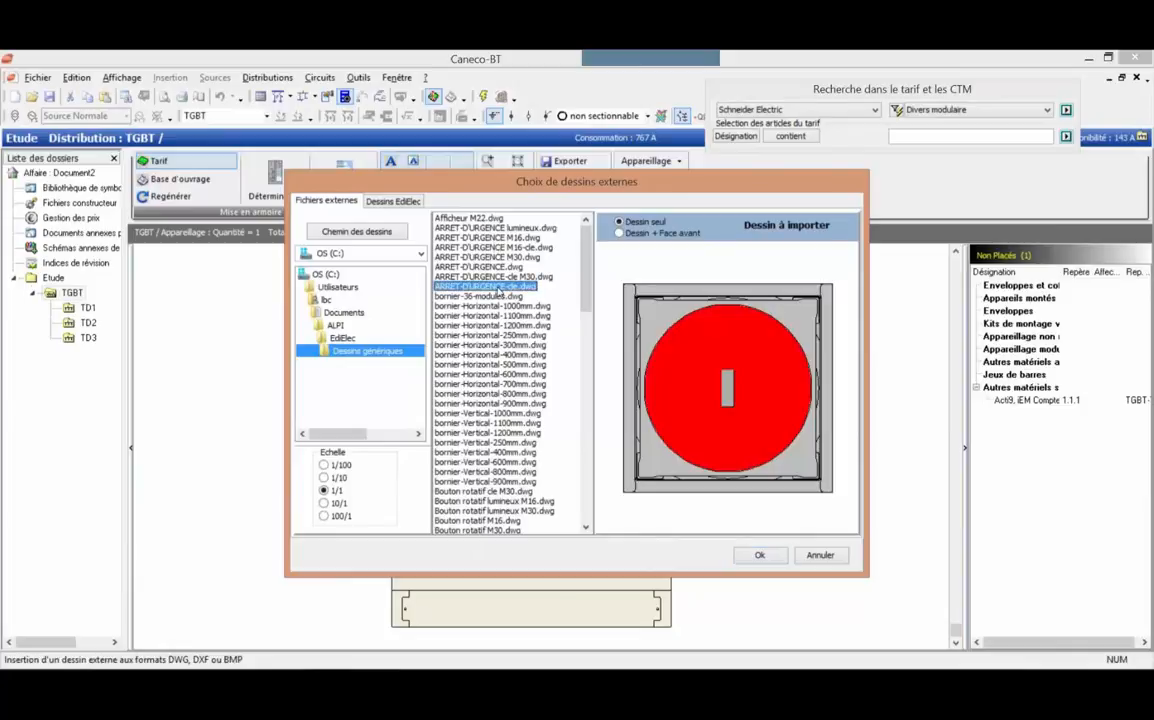
left_click(482, 364)
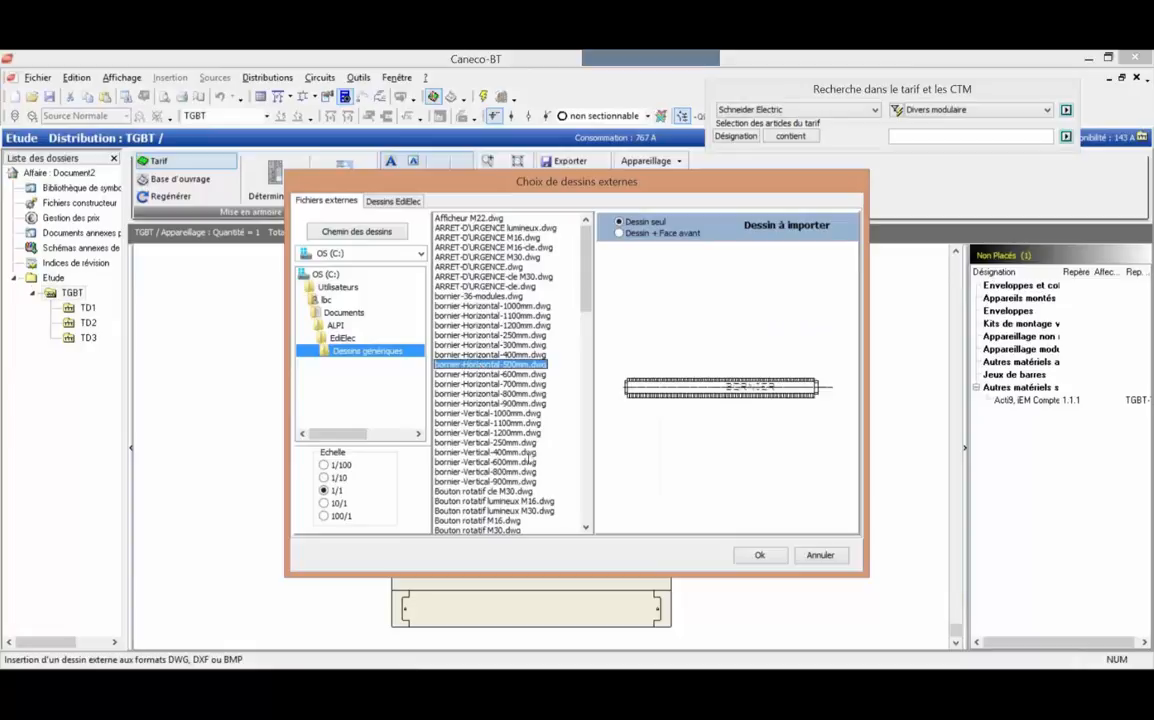
left_click(776, 557)
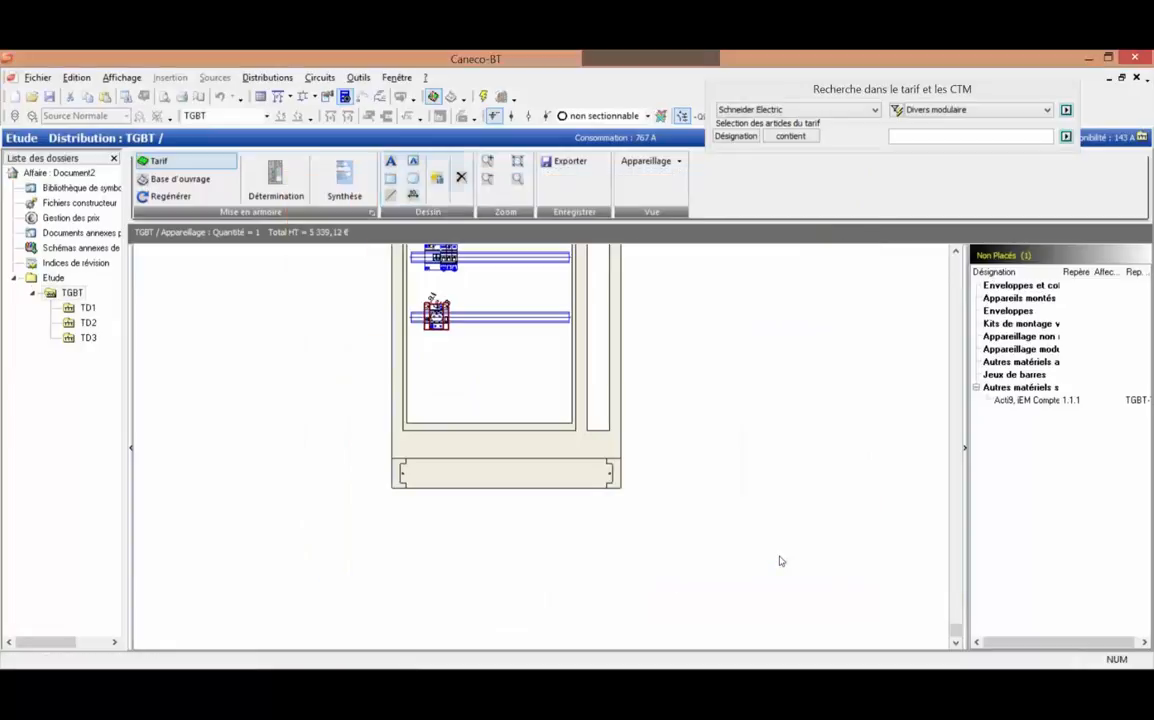
left_click(412, 405)
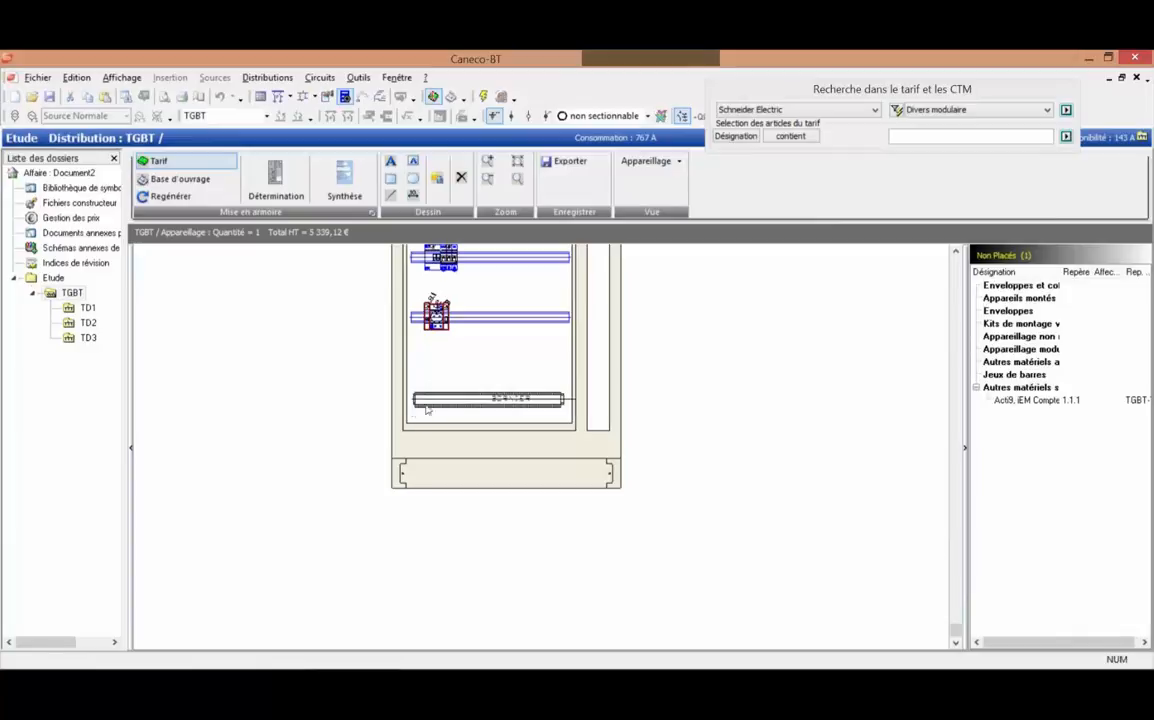
Step: Switch the cabinet drawing from the Appareillage view to the Plastron view
scroll(477, 371, "up", 2)
scroll(603, 434, "down", 5)
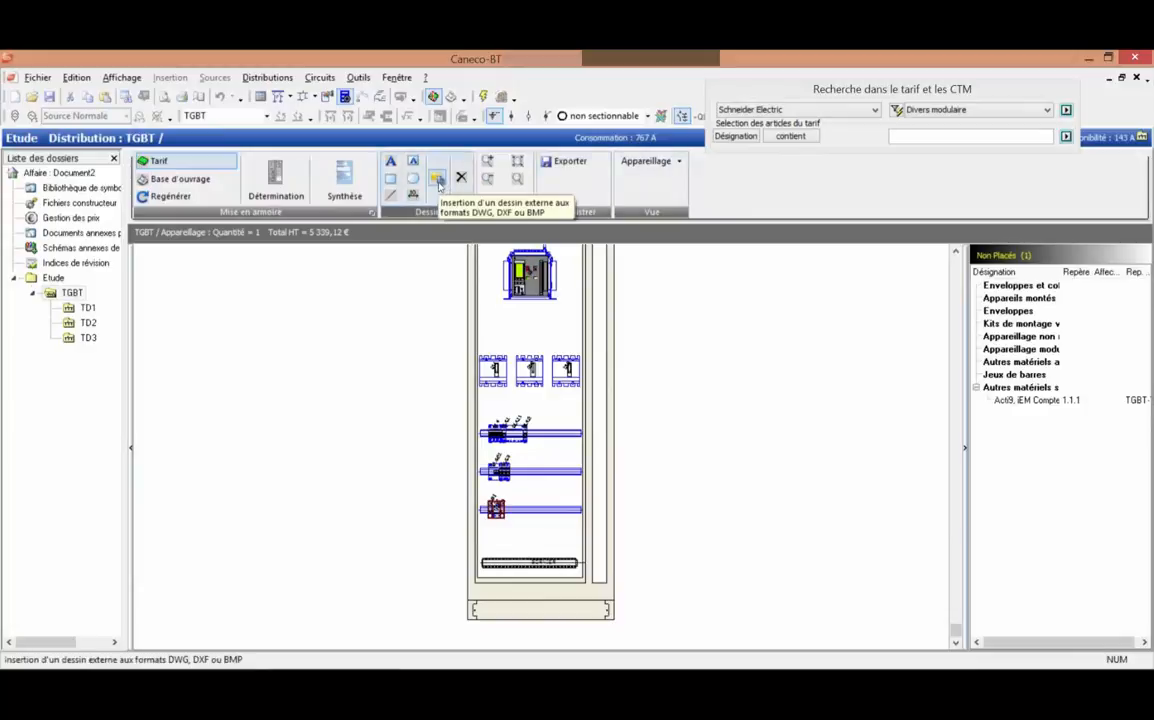
scroll(518, 306, "down", 4)
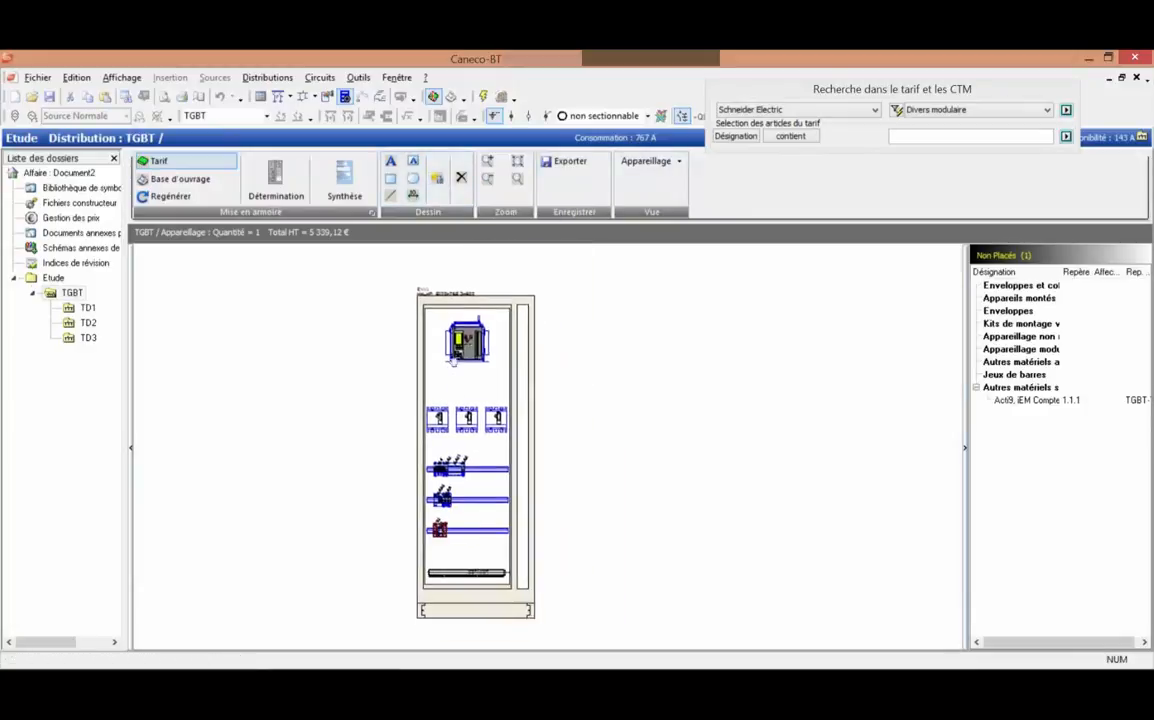
scroll(451, 350, "up", 2)
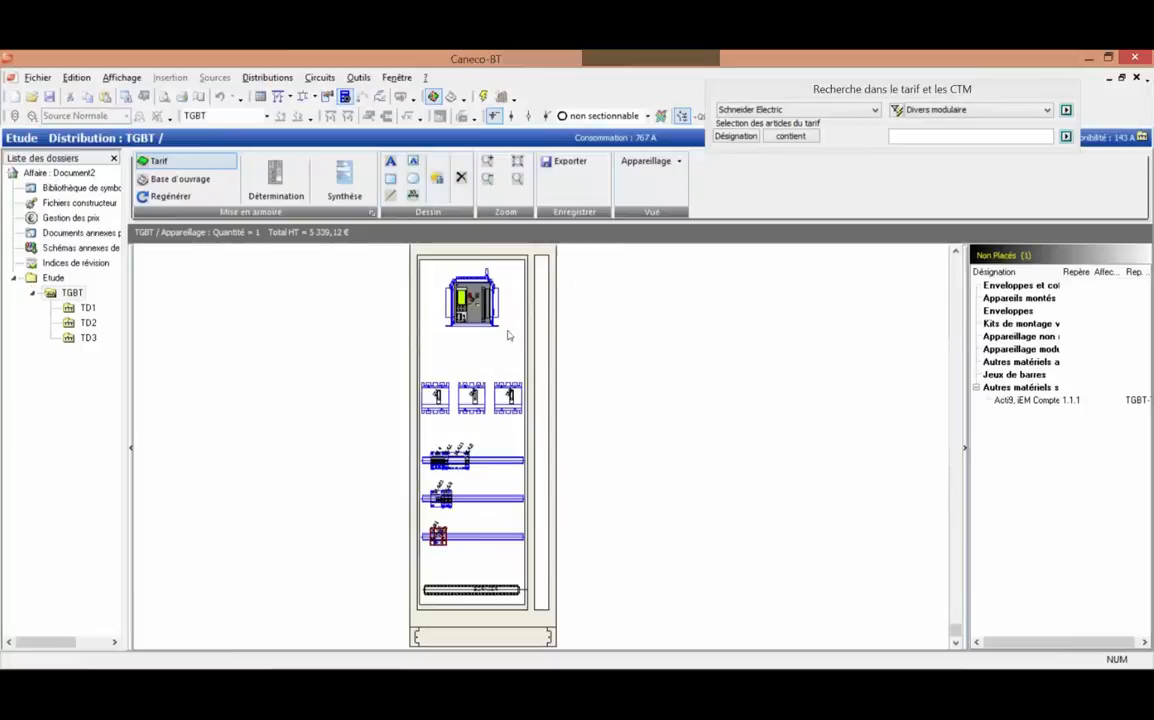
left_click(680, 165)
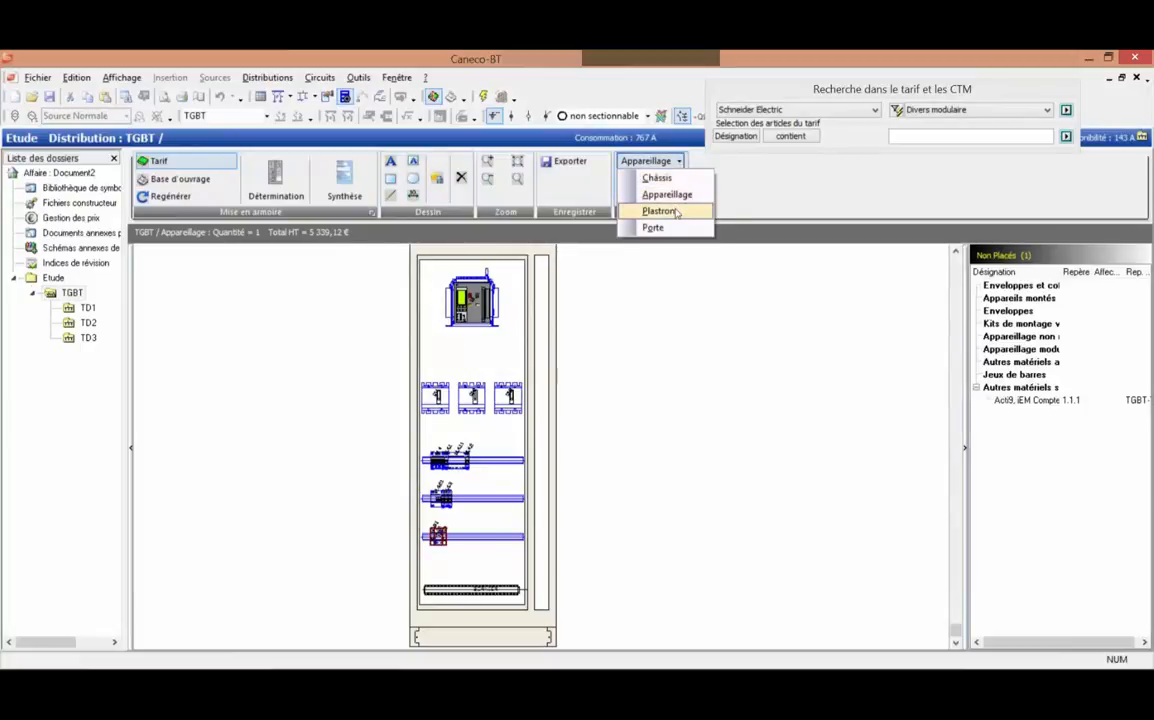
left_click(677, 213)
Step: Add a linear dimension across the full width of the enclosure, placed just above its upper edge
scroll(437, 300, "up", 2)
scroll(475, 295, "up", 3)
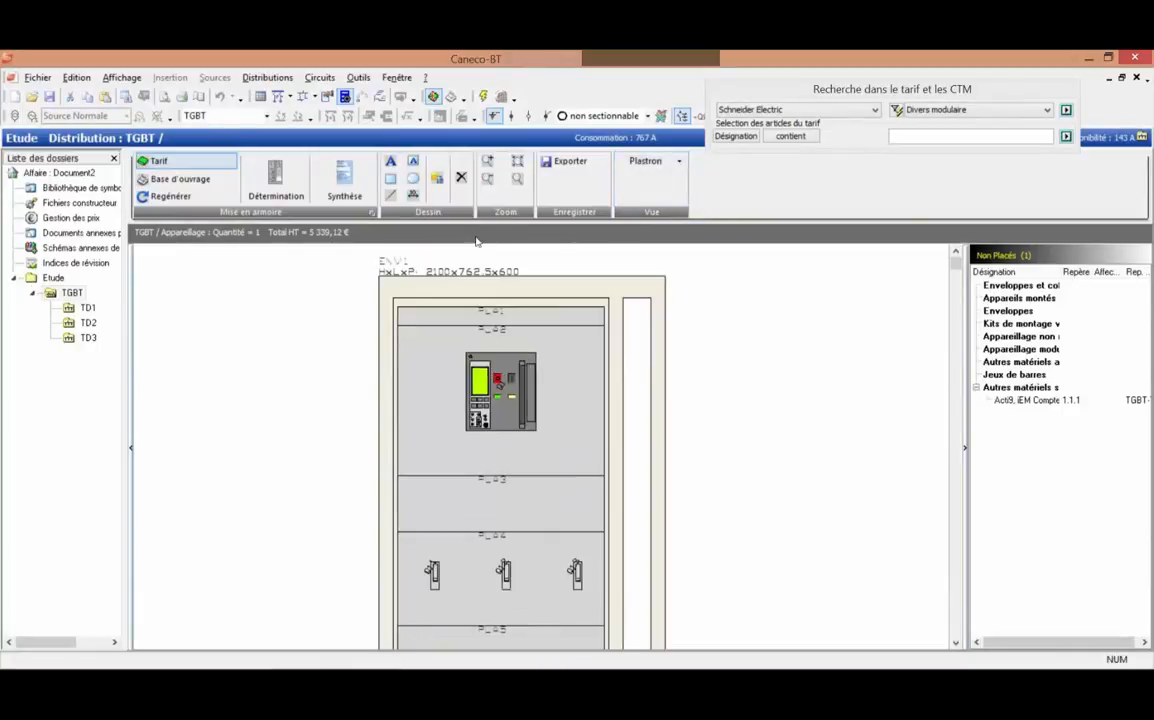
left_click(412, 196)
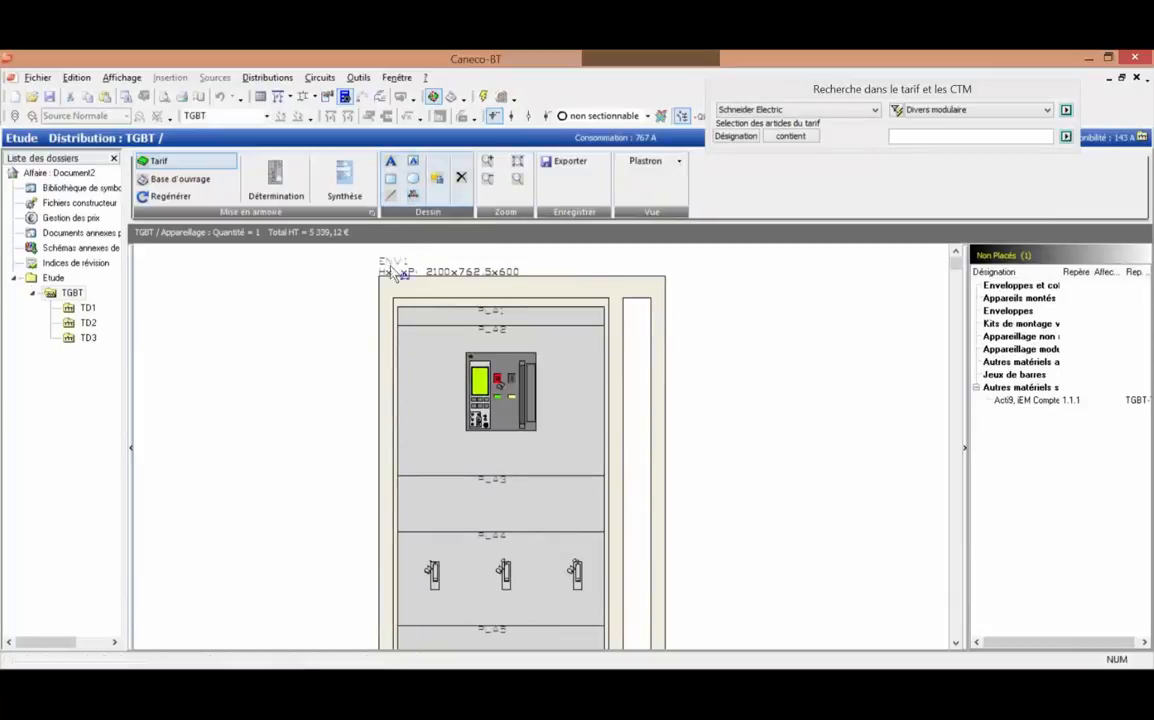
left_click(569, 279)
left_click(509, 252)
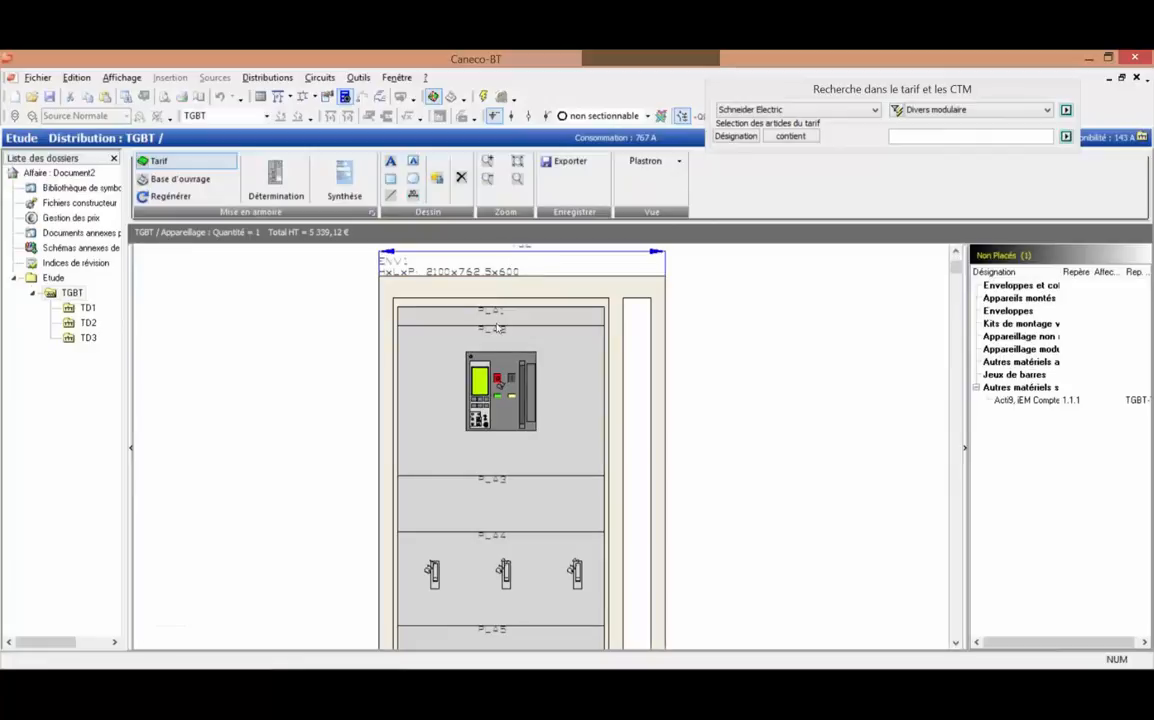
Step: Try to add a linear dimension for the cabinet's height, starting from the lower corner of its base
scroll(496, 328, "down", 5)
middle_click_drag(474, 328, 472, 363)
left_click(418, 202)
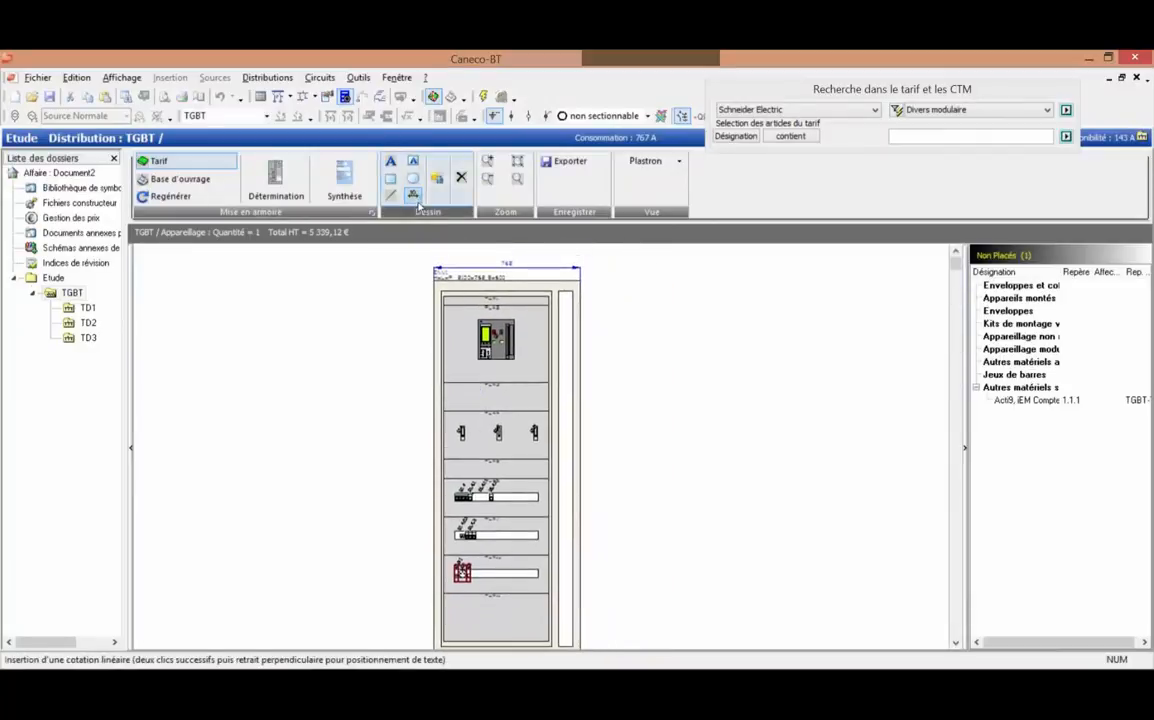
mouse_move(474, 403)
middle_mouse_down()
mouse_move(491, 200)
mouse_move(459, 229)
middle_mouse_up()
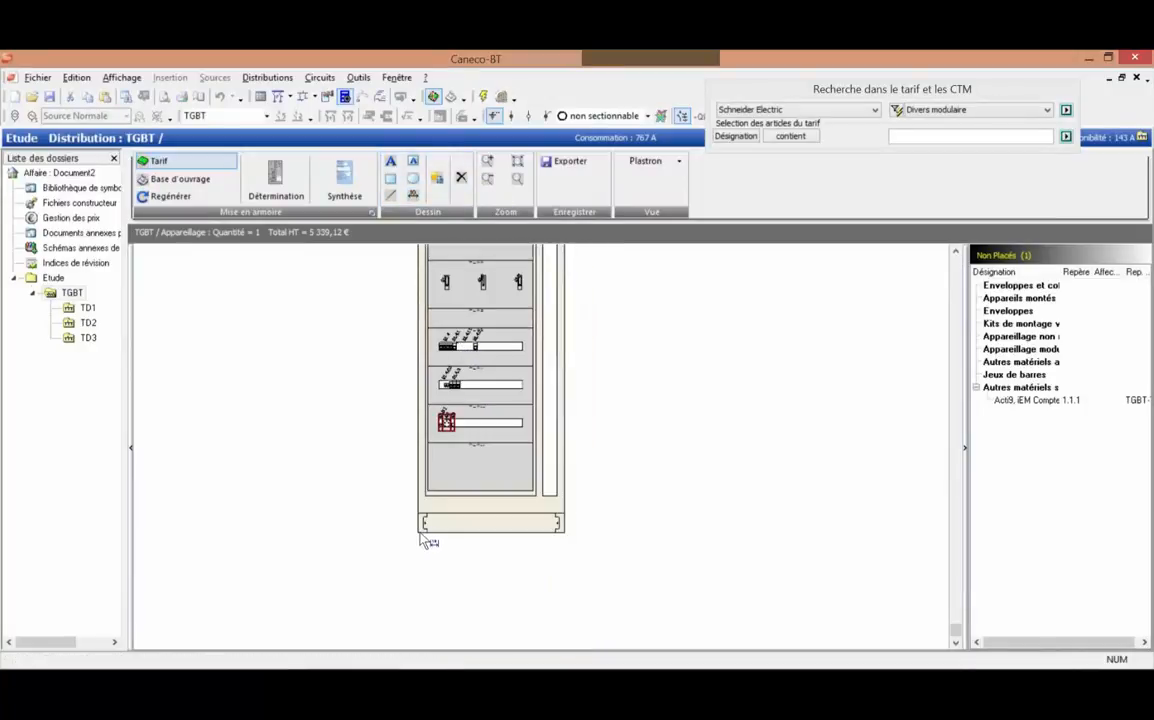
left_click(420, 534)
middle_click_drag(497, 448, 469, 603)
left_click(425, 482)
left_click(430, 594)
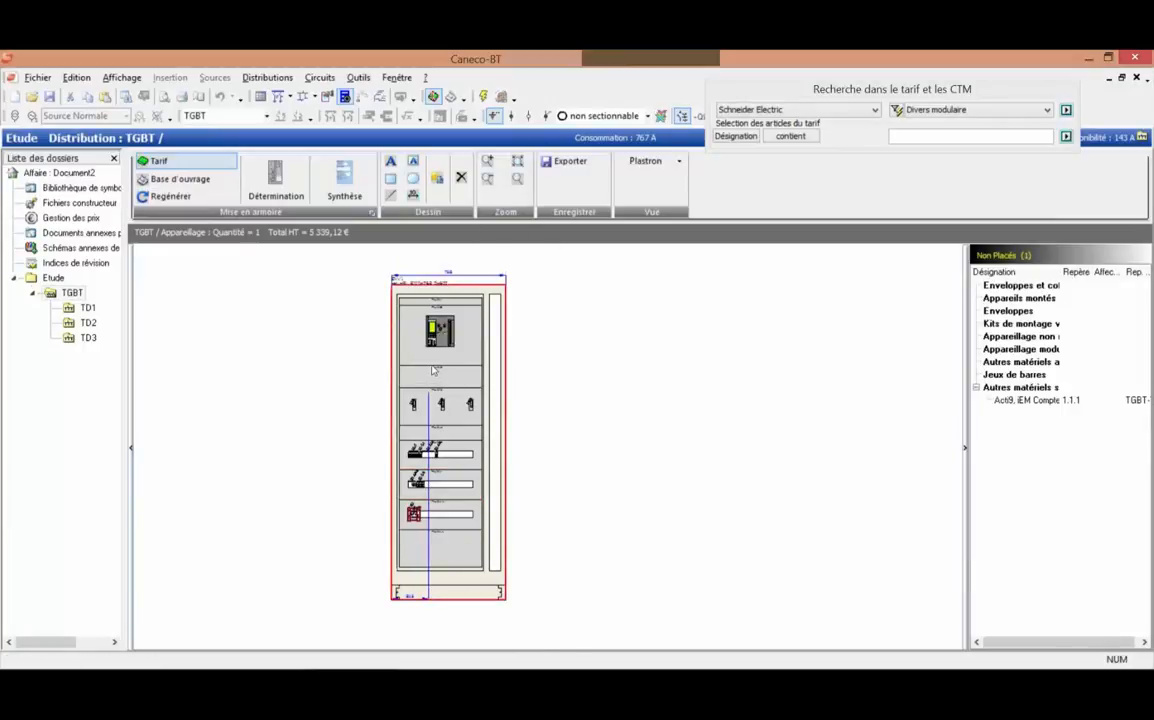
Step: Switch the cabinet drawing from the Plastron view to the Porte view
scroll(434, 371, "up", 3)
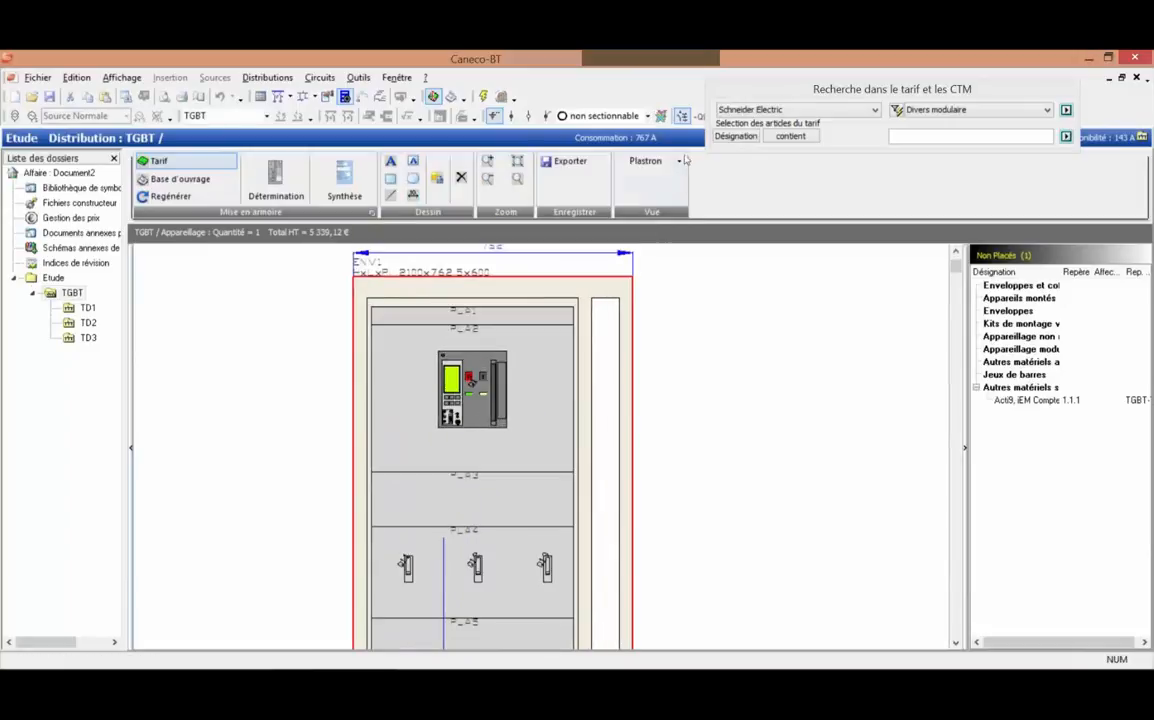
left_click(679, 161)
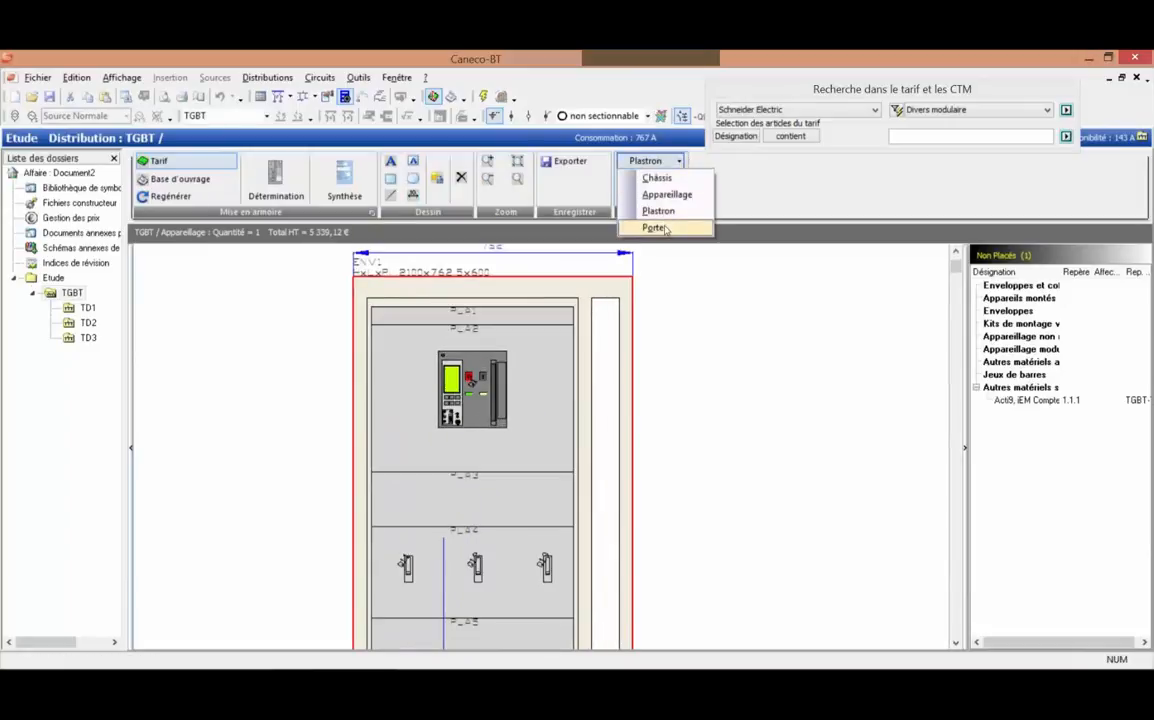
left_click(665, 229)
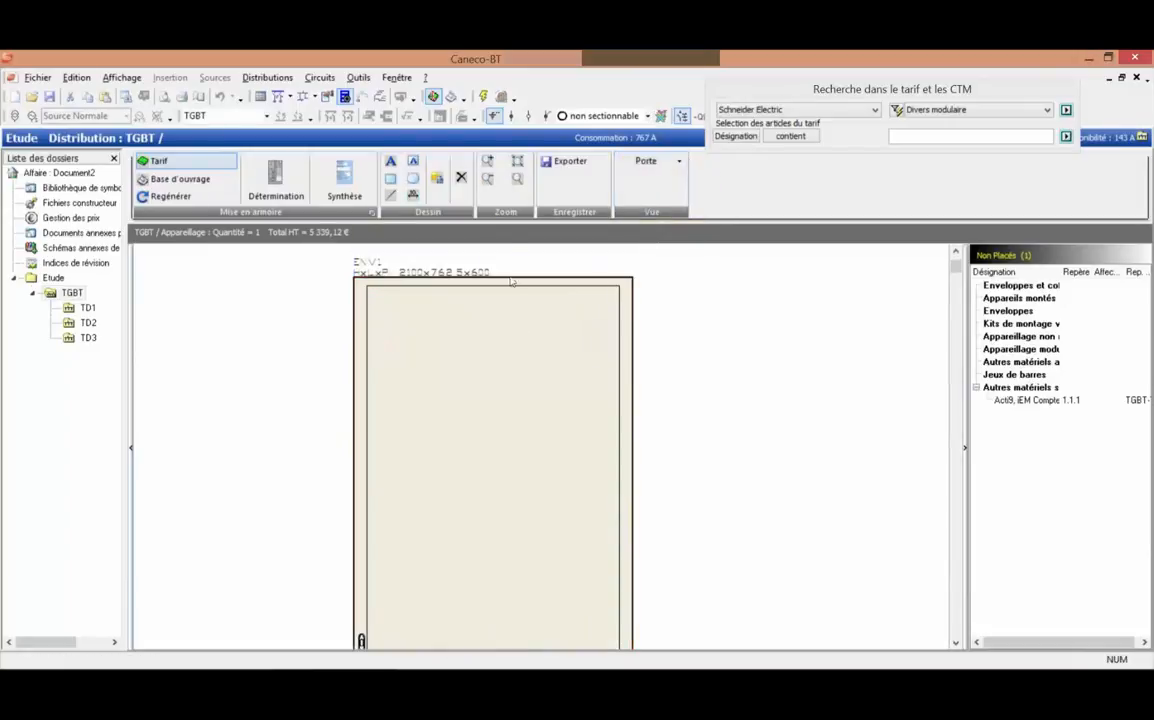
Step: Insert the external drawing ARRET-D'URGENCE M16.dwg at scale 1/1 in the upper middle of the cabinet door
left_click(443, 180)
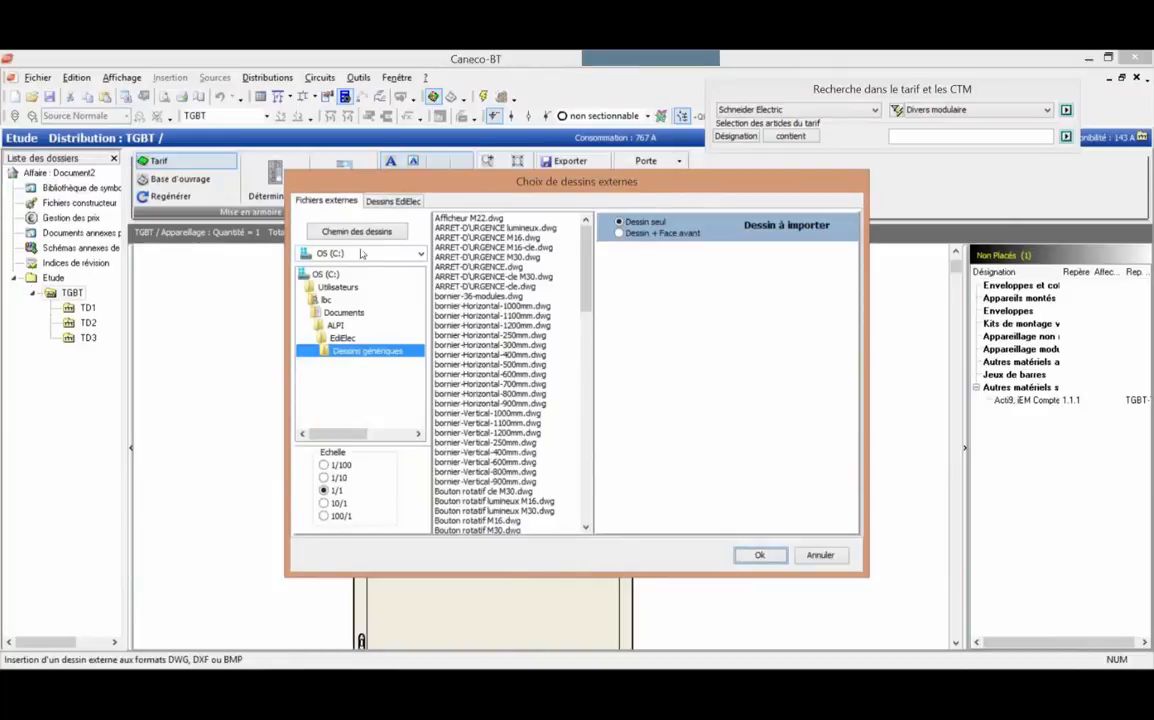
left_click(514, 237)
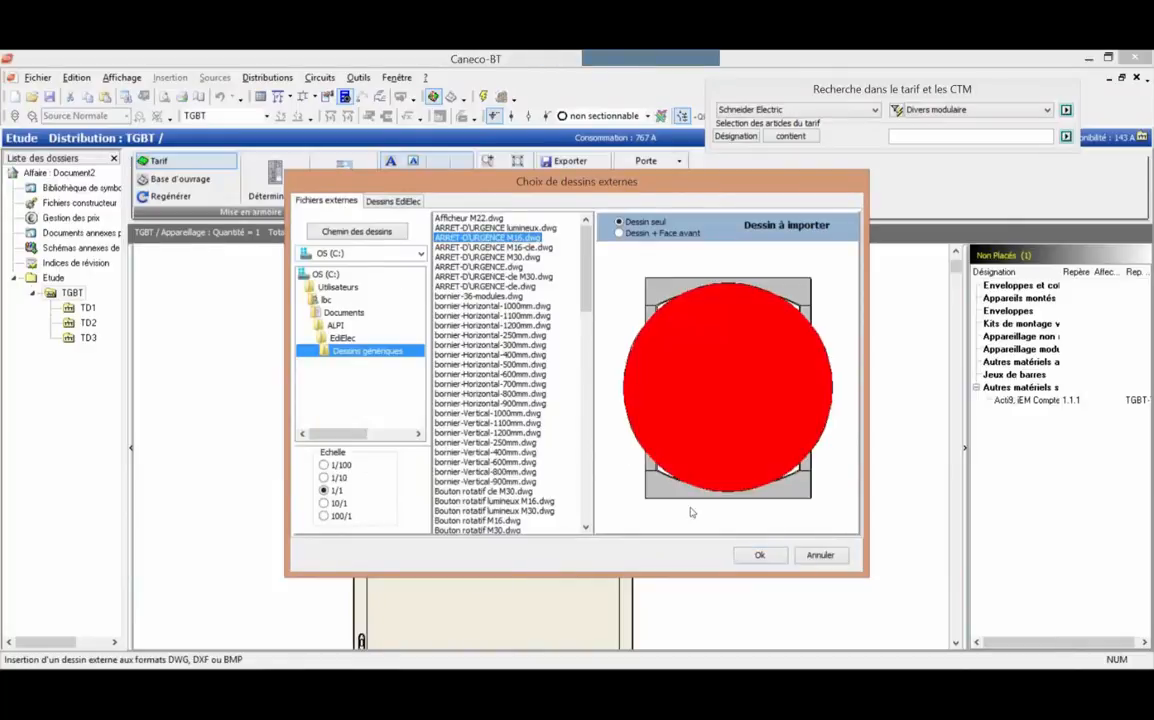
left_click(758, 554)
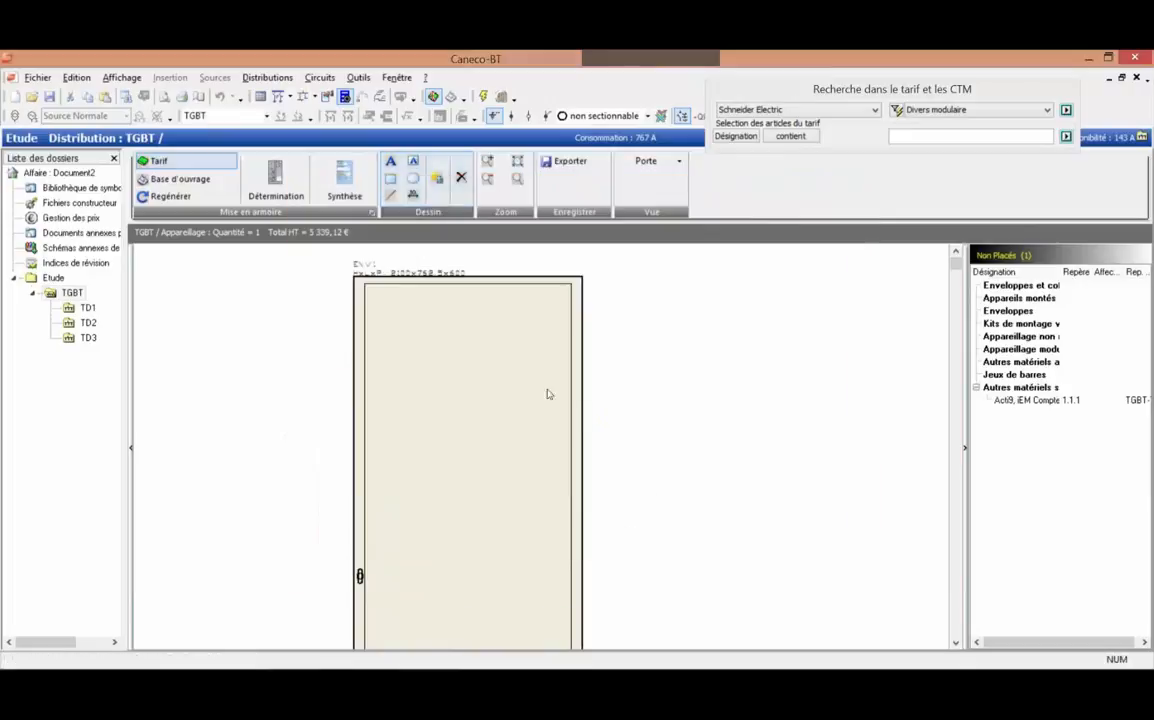
left_click(468, 350)
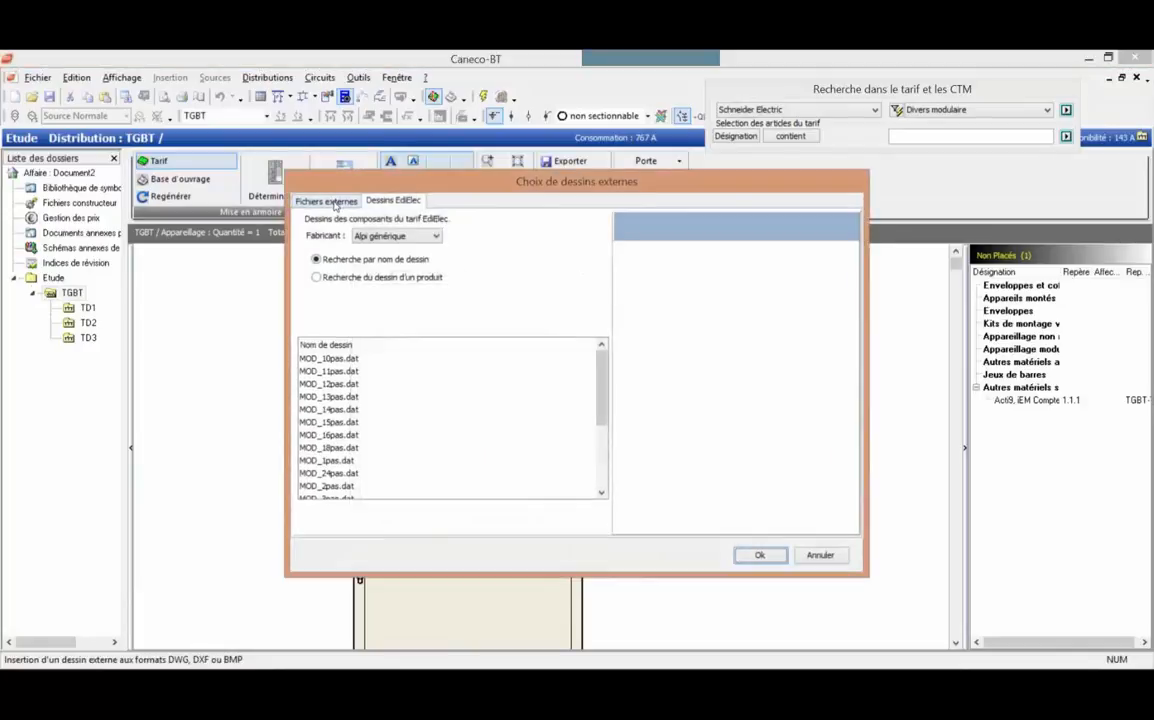
Step: Insert the external drawing Voyant Vert Diam M16.dwg at scale 1/1 on the door, directly above the red emergency stop
left_click(326, 201)
left_click(436, 324)
scroll(477, 353, "down", 5)
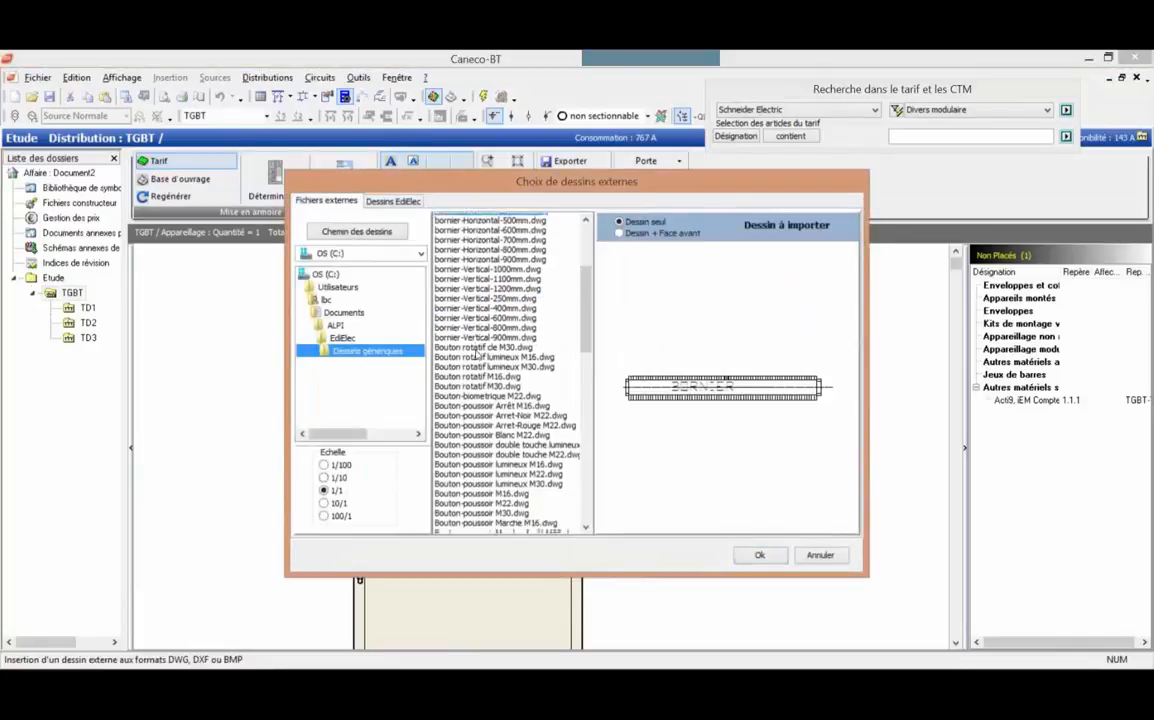
scroll(477, 354, "down", 11)
scroll(477, 355, "down", 6)
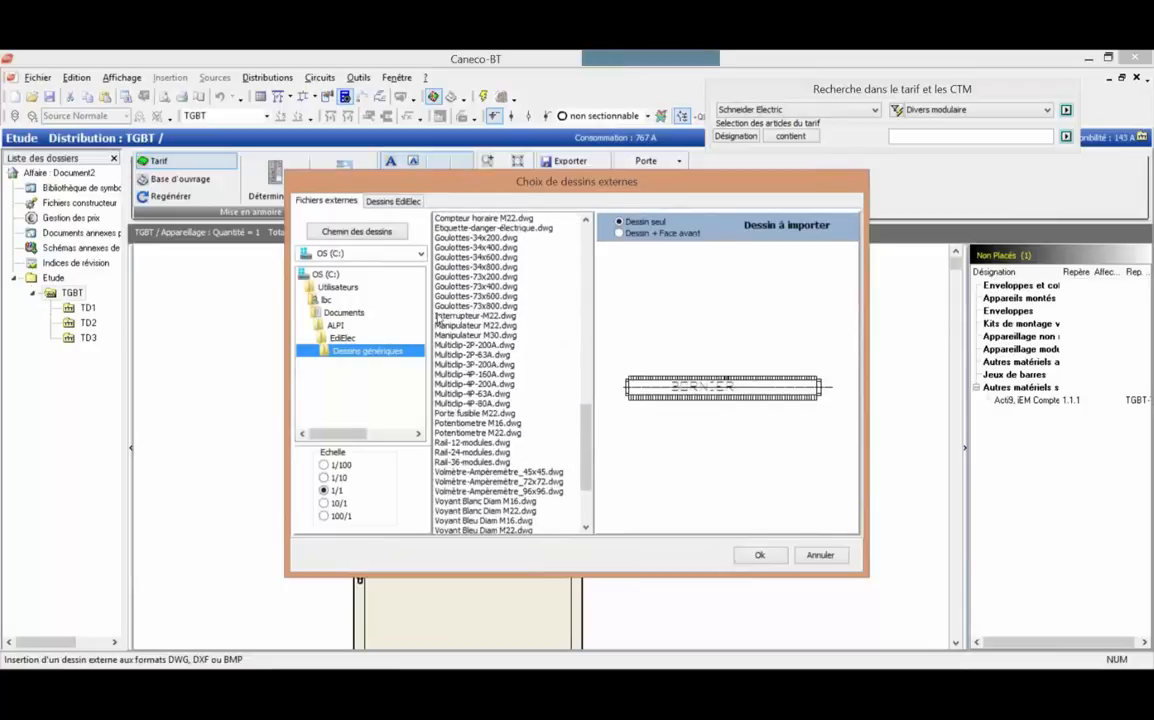
scroll(464, 306, "down", 2)
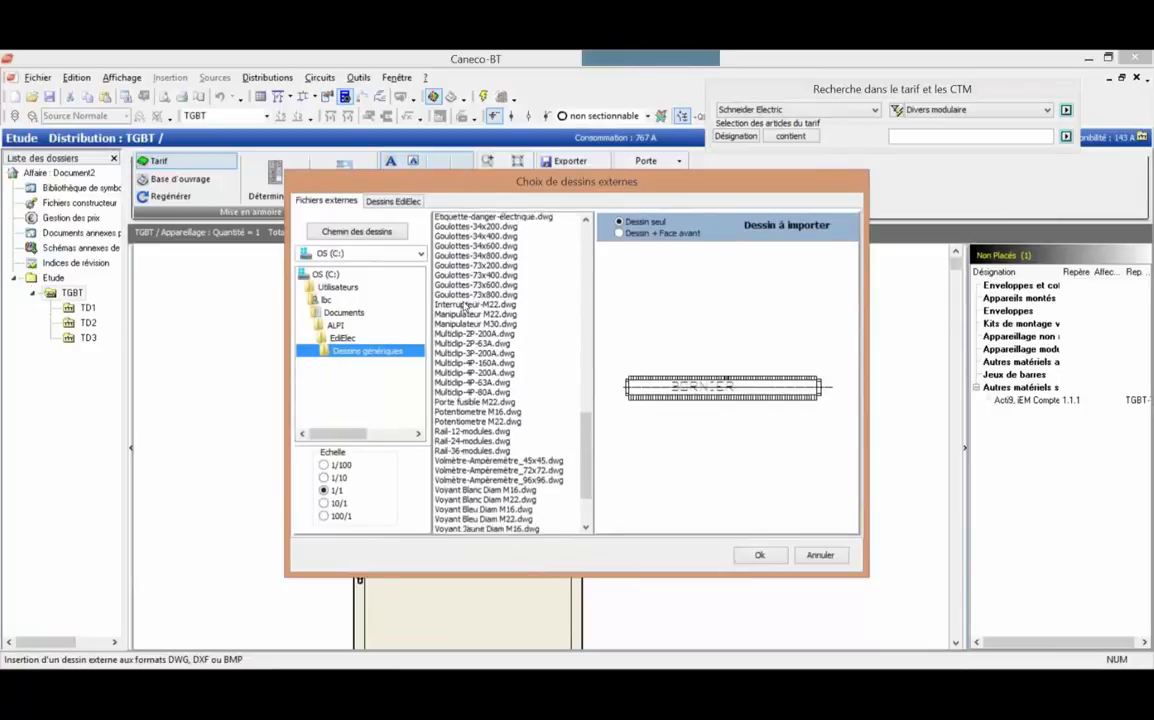
scroll(465, 306, "down", 2)
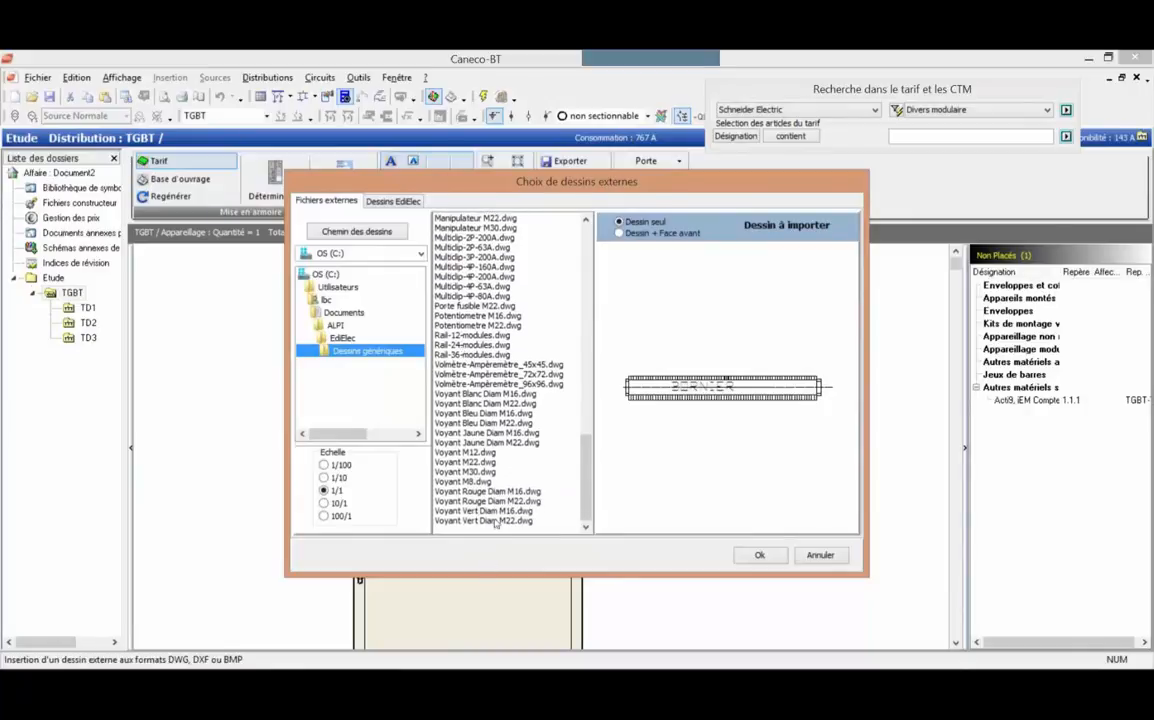
left_click(490, 511)
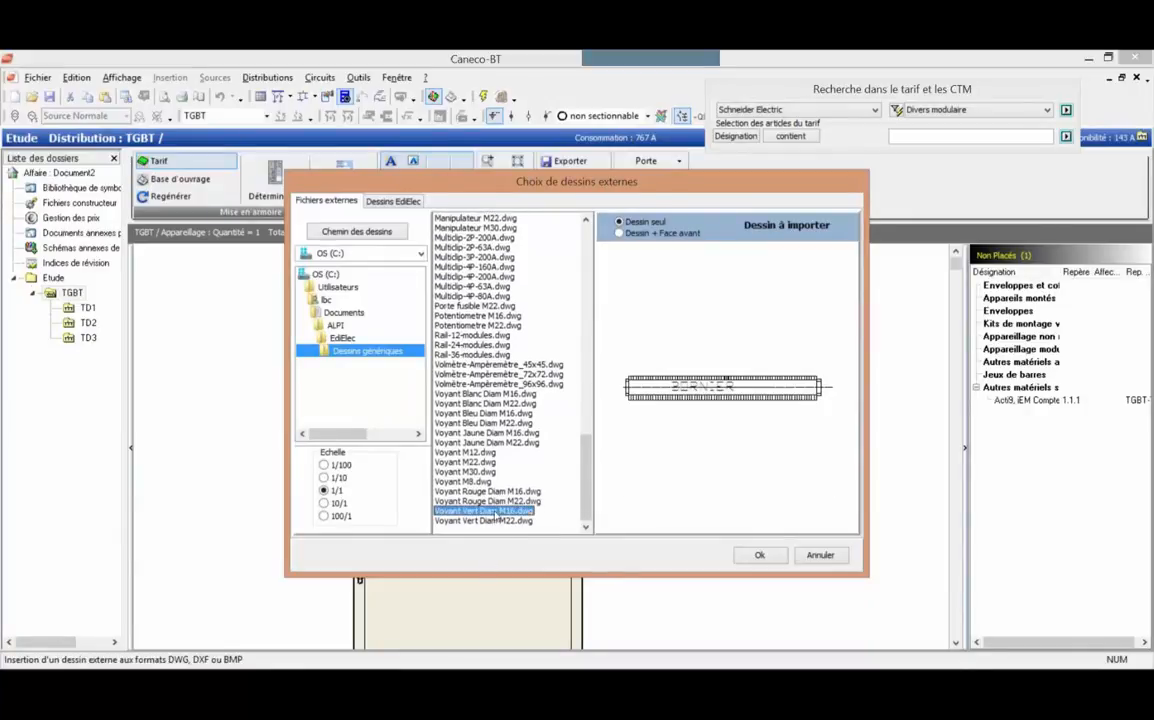
left_click(760, 556)
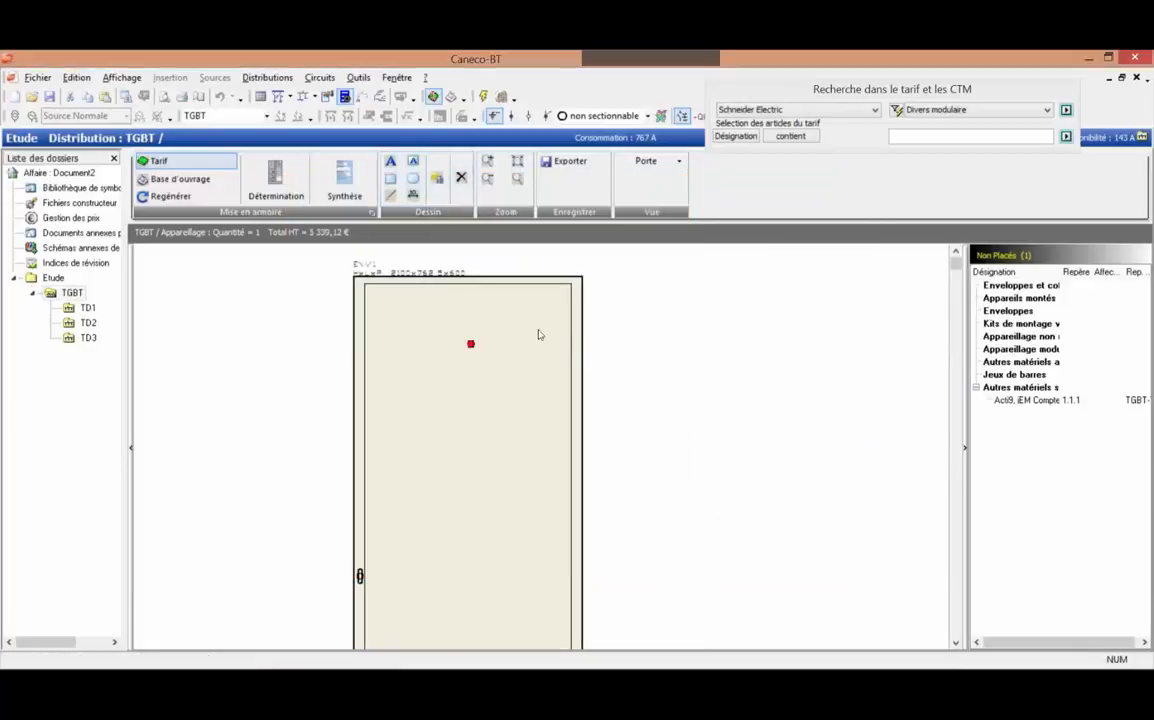
left_click(470, 312)
Step: Add the free text "TGBT" on the door above the green indicator light
scroll(479, 317, "up", 3)
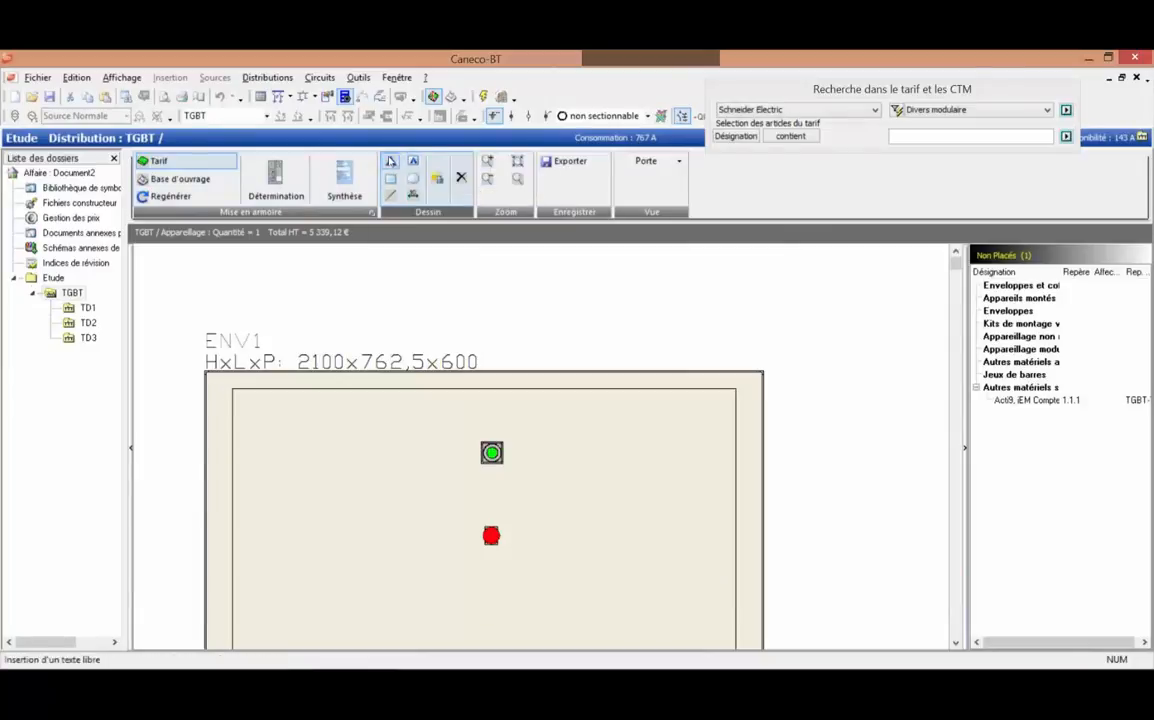
left_click(390, 161)
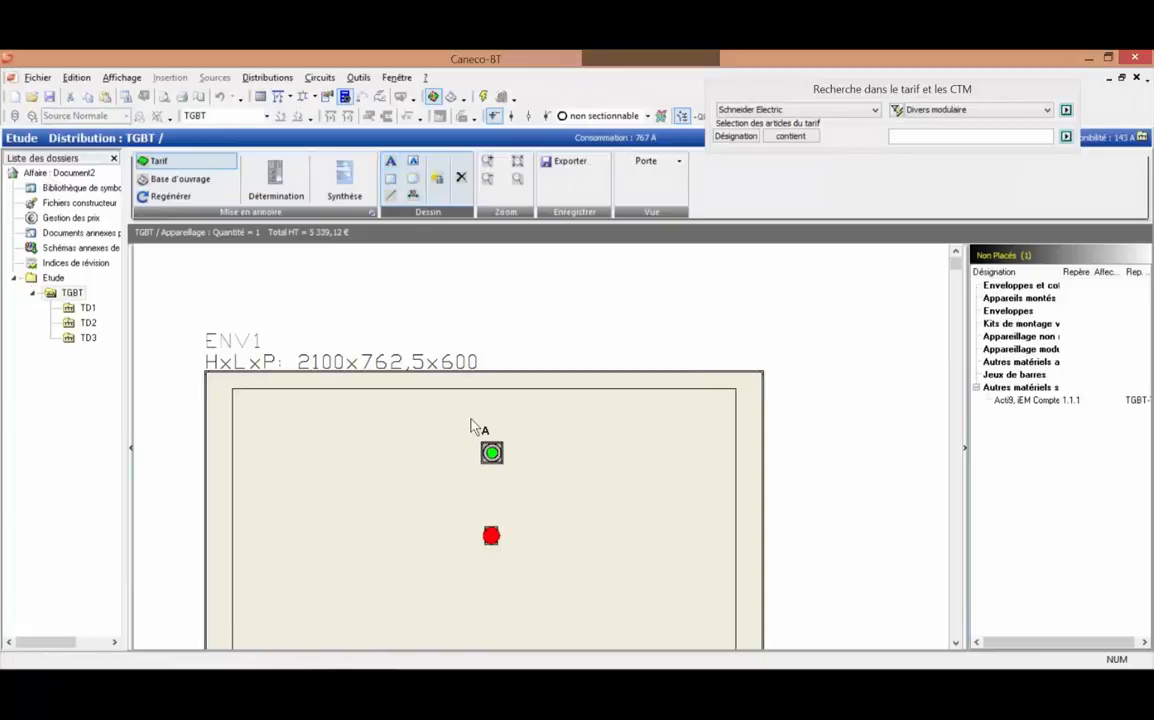
left_click(447, 419)
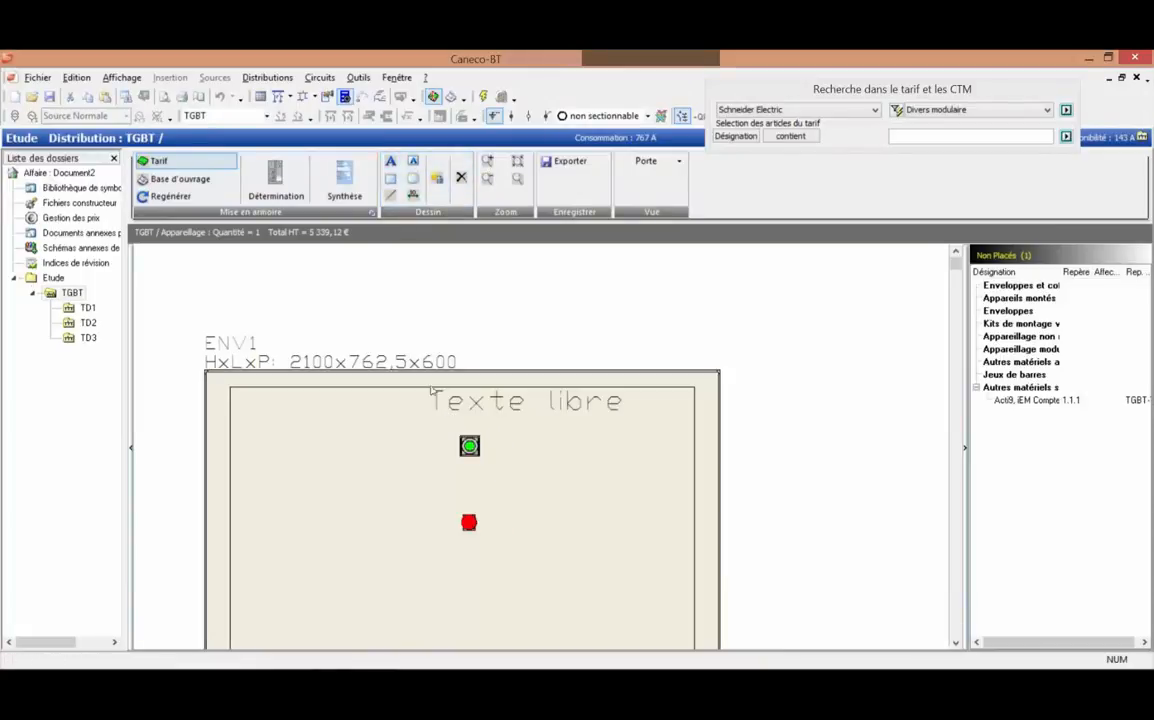
double_click(460, 400)
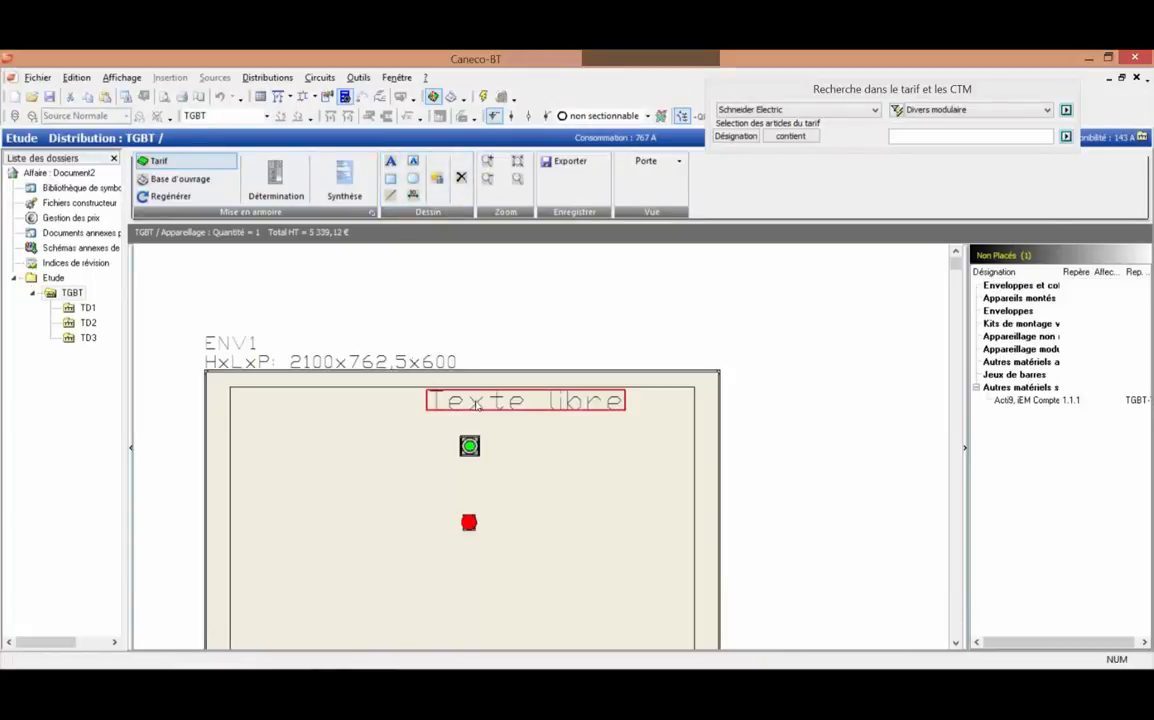
left_click_drag(105, 243, 22, 243)
key("Caps_Lock")
type("TGBT")
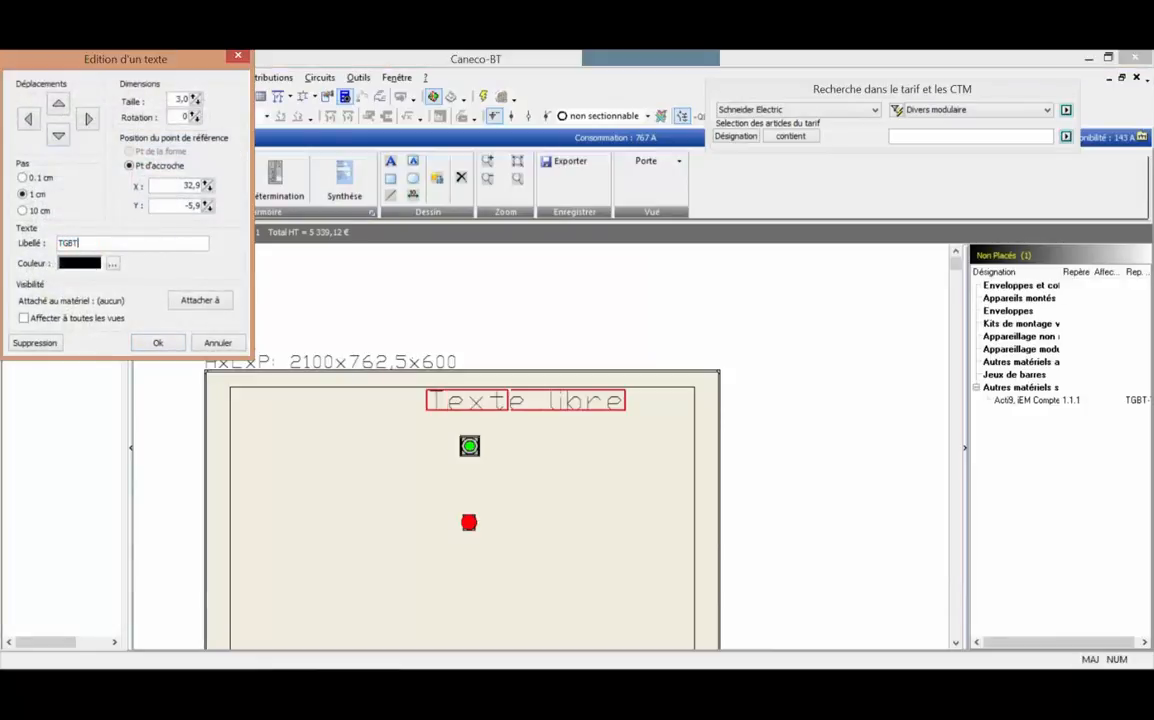
left_click(158, 343)
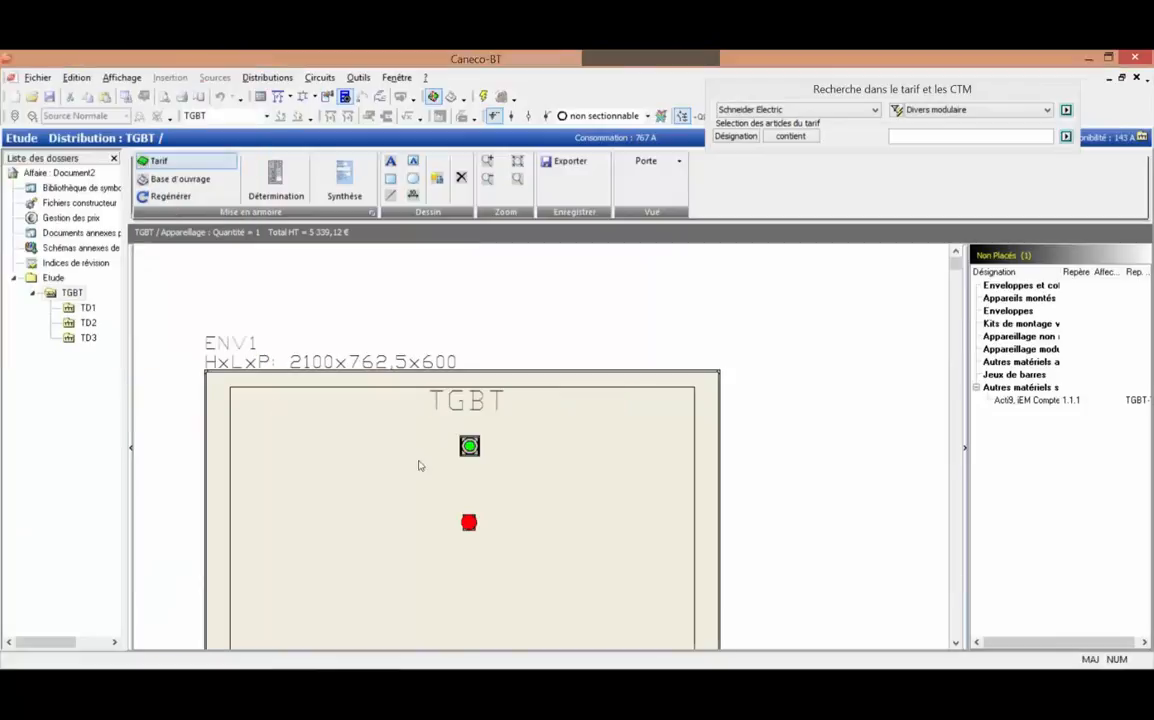
Step: Add the free text "PRESENCE TENSION" on the cabinet door between the green indicator light and the red emergency stop
left_click(391, 162)
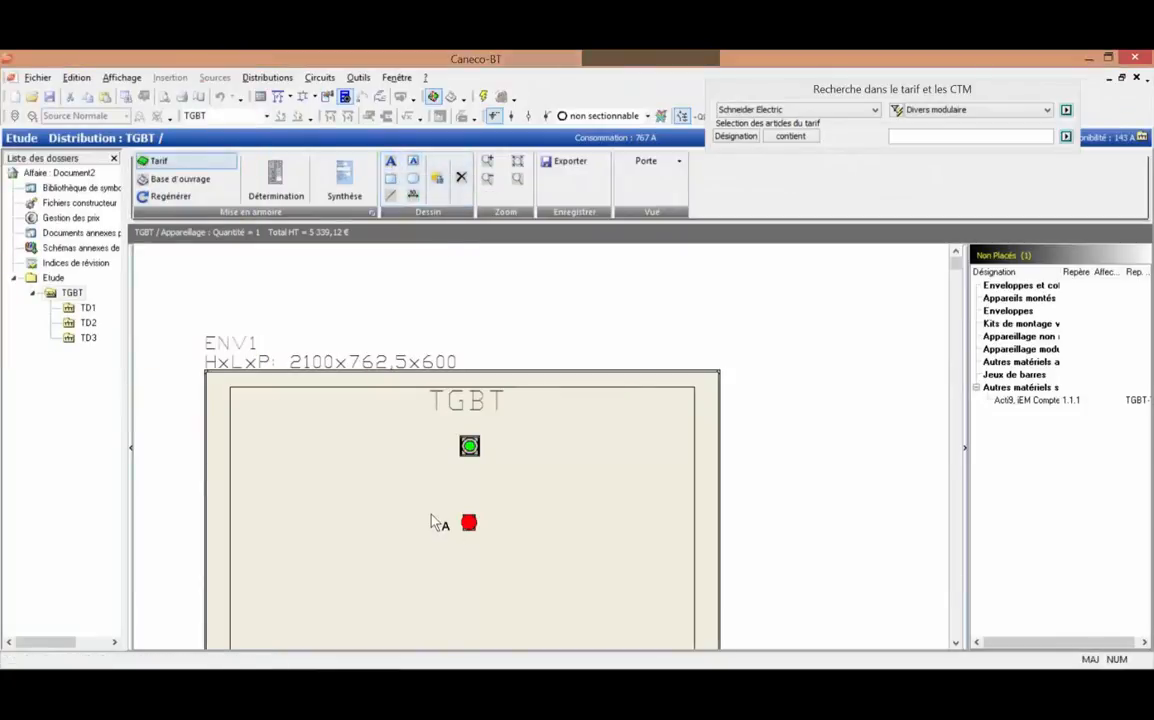
left_click(337, 489)
double_click(367, 482)
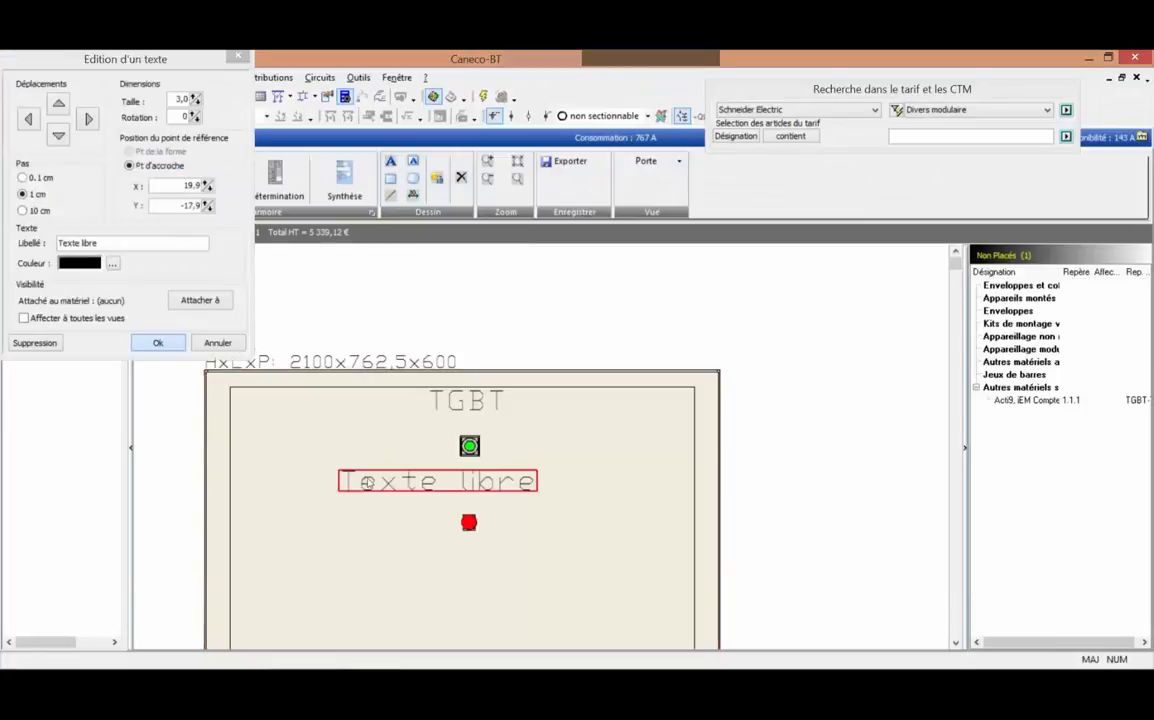
triple_click(113, 243)
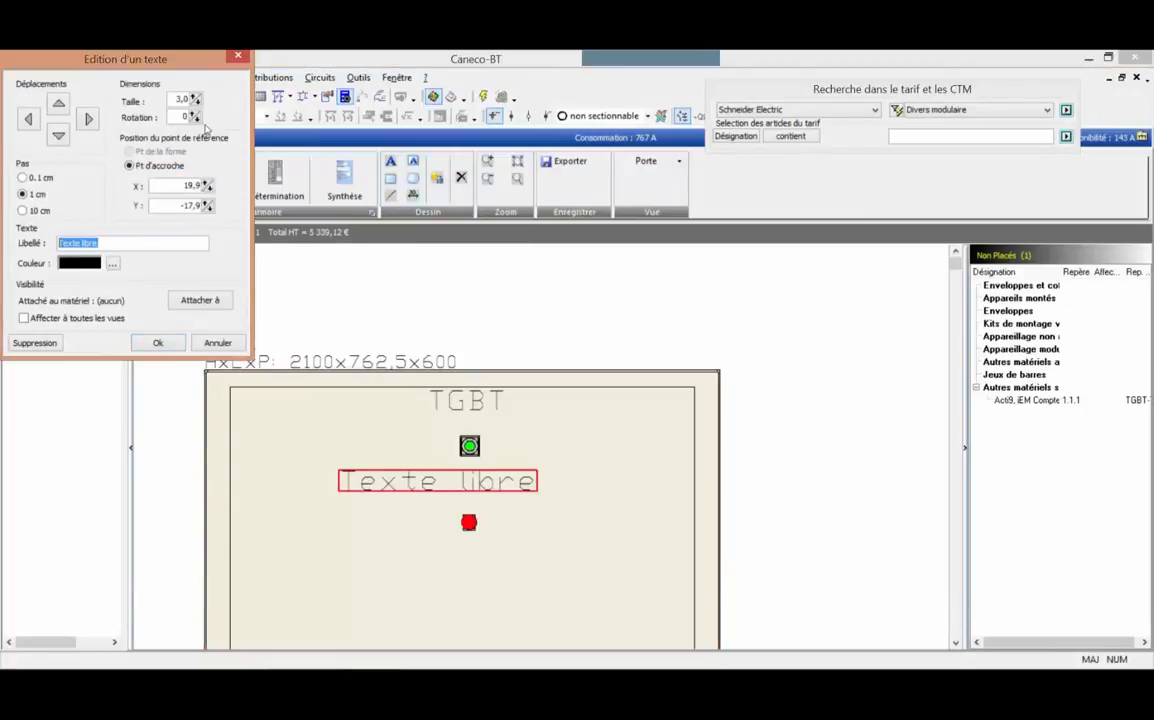
type("pR2S")
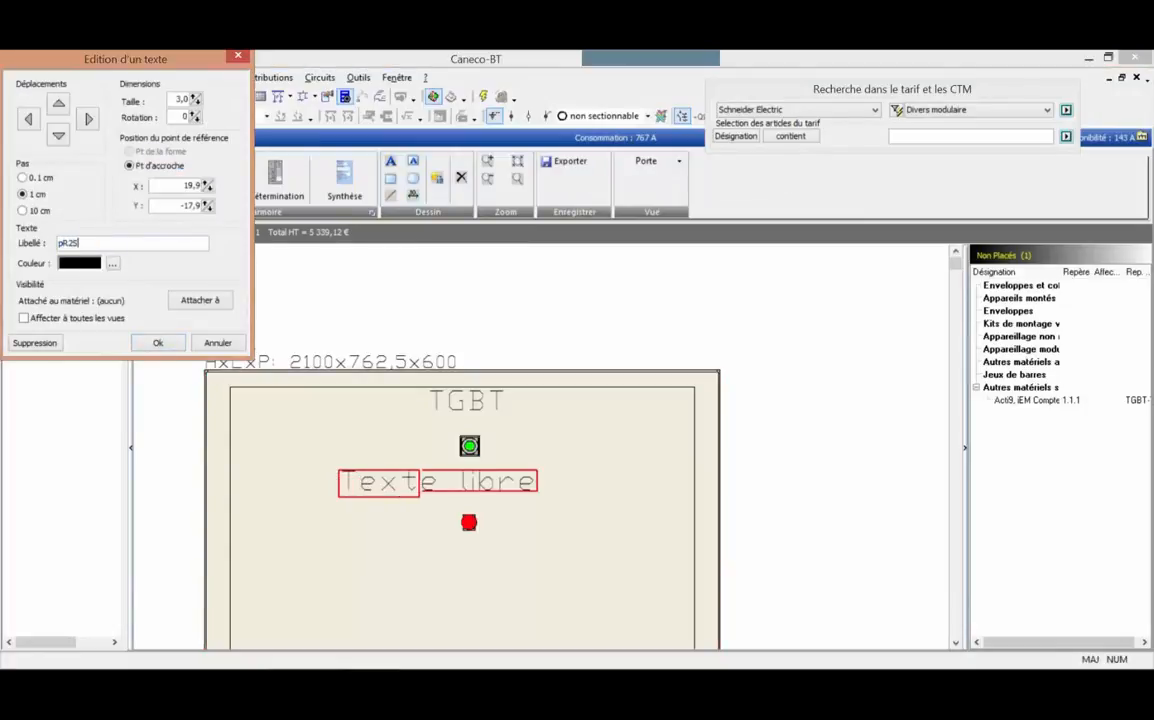
type("ENCE TENSION")
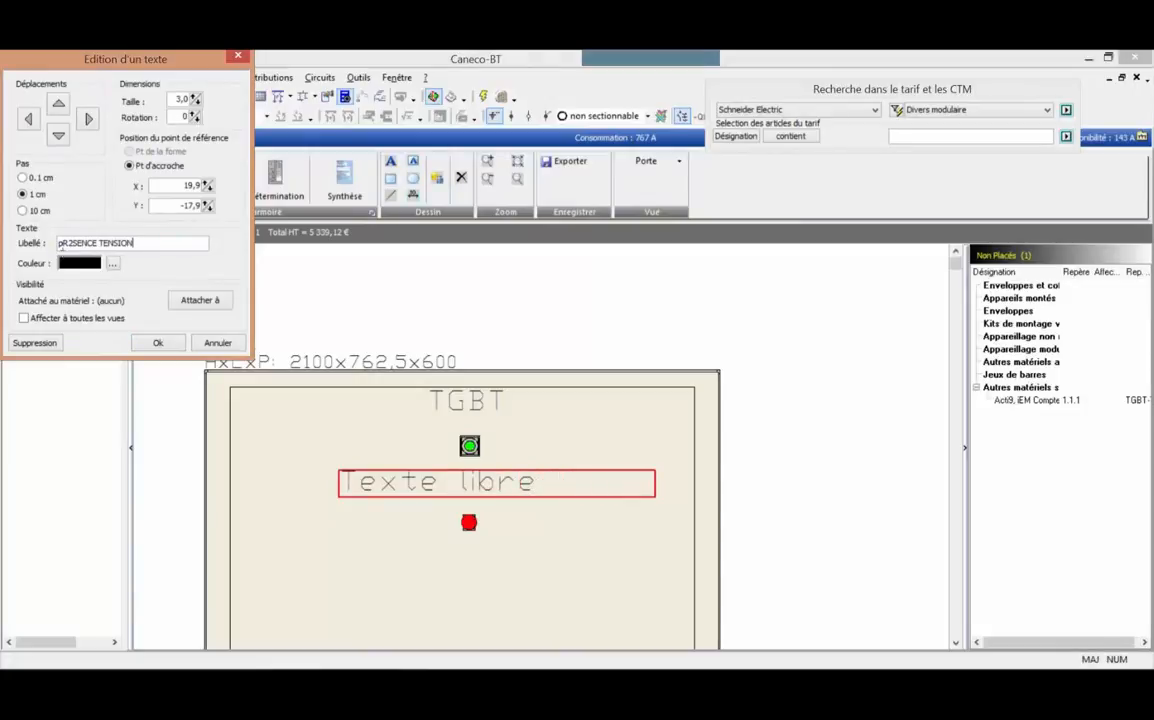
left_click_drag(68, 243, 35, 243)
type("PR")
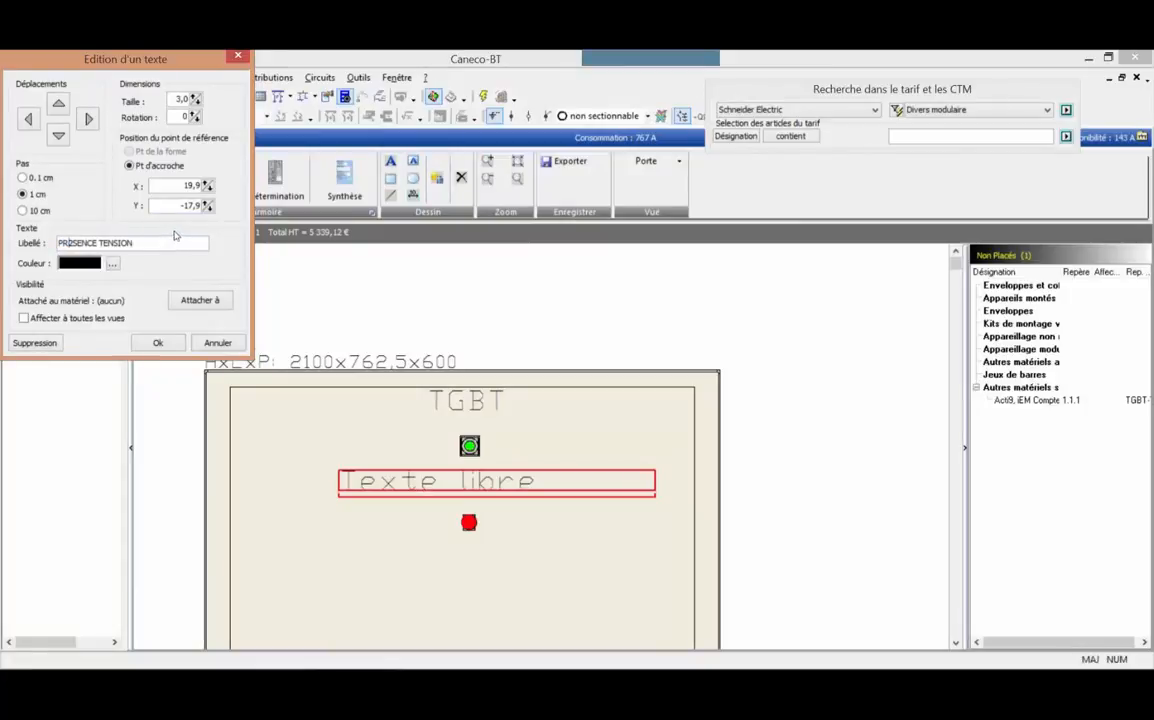
left_click(270, 262)
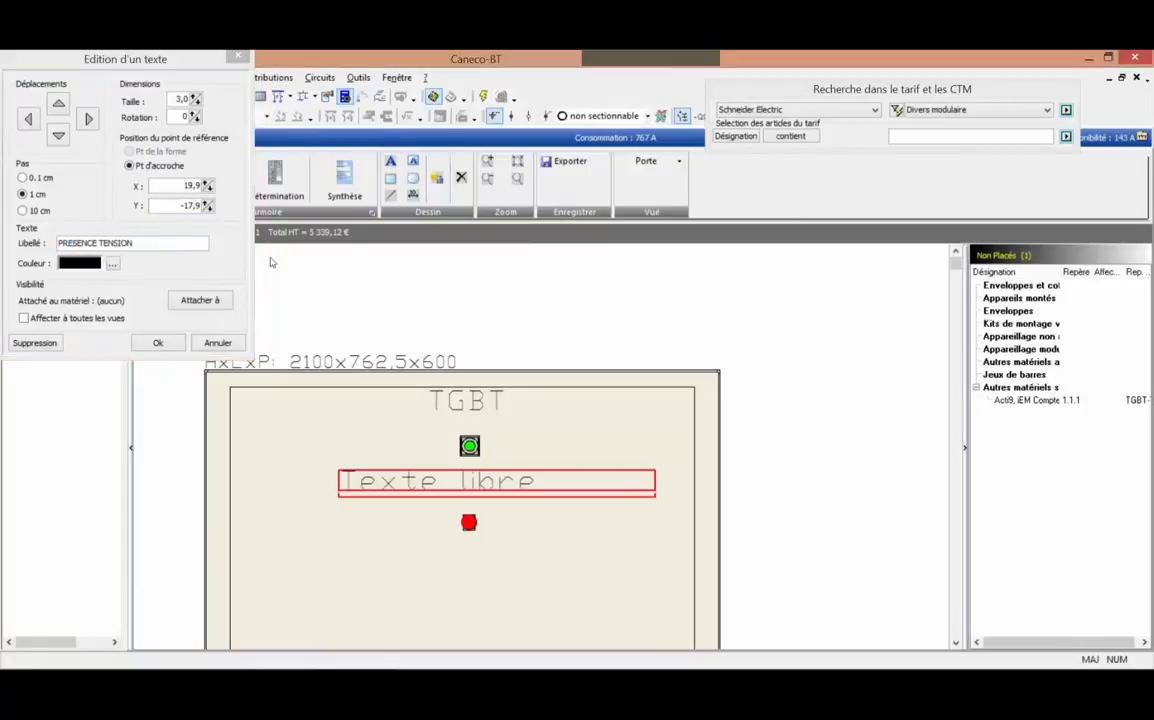
left_click(157, 343)
Step: Switch the cabinet drawing from the Porte view back to the Plastron view
scroll(505, 443, "down", 3)
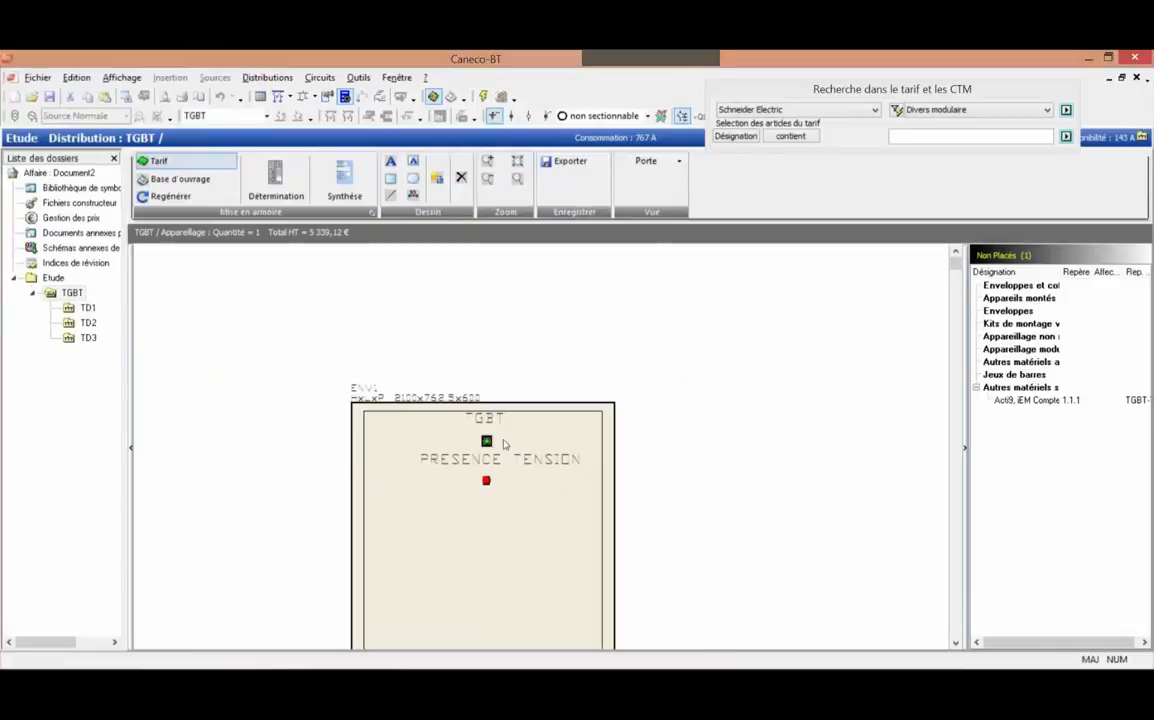
left_click(664, 161)
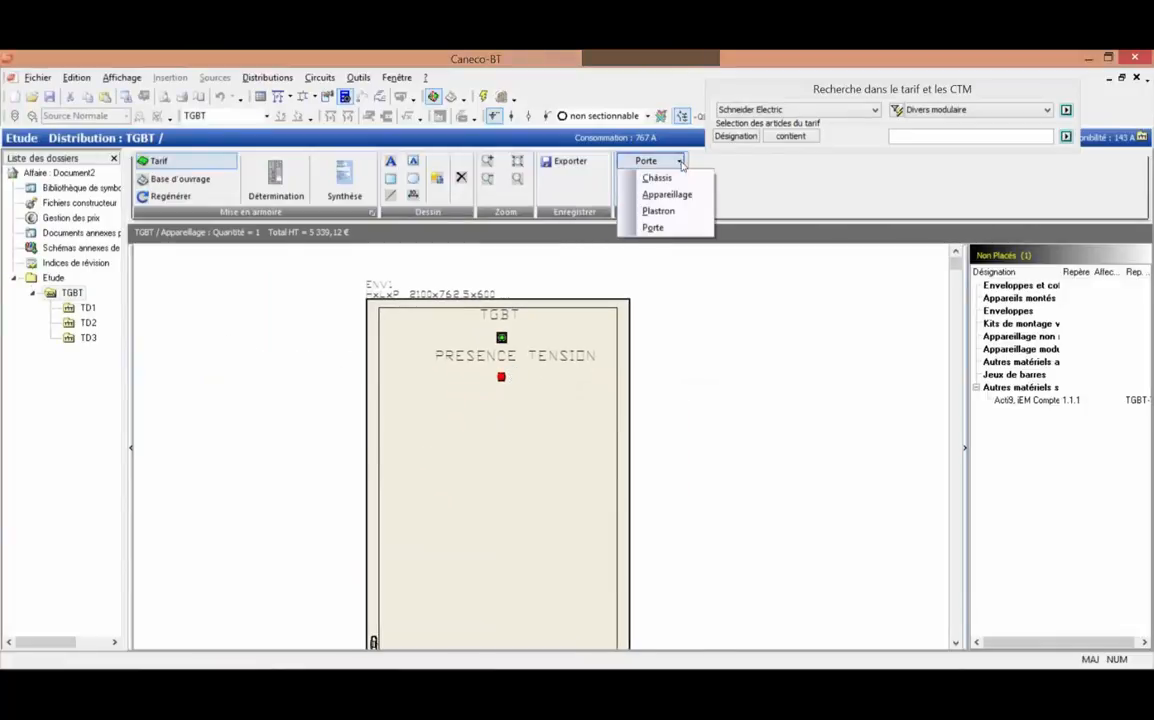
left_click(659, 211)
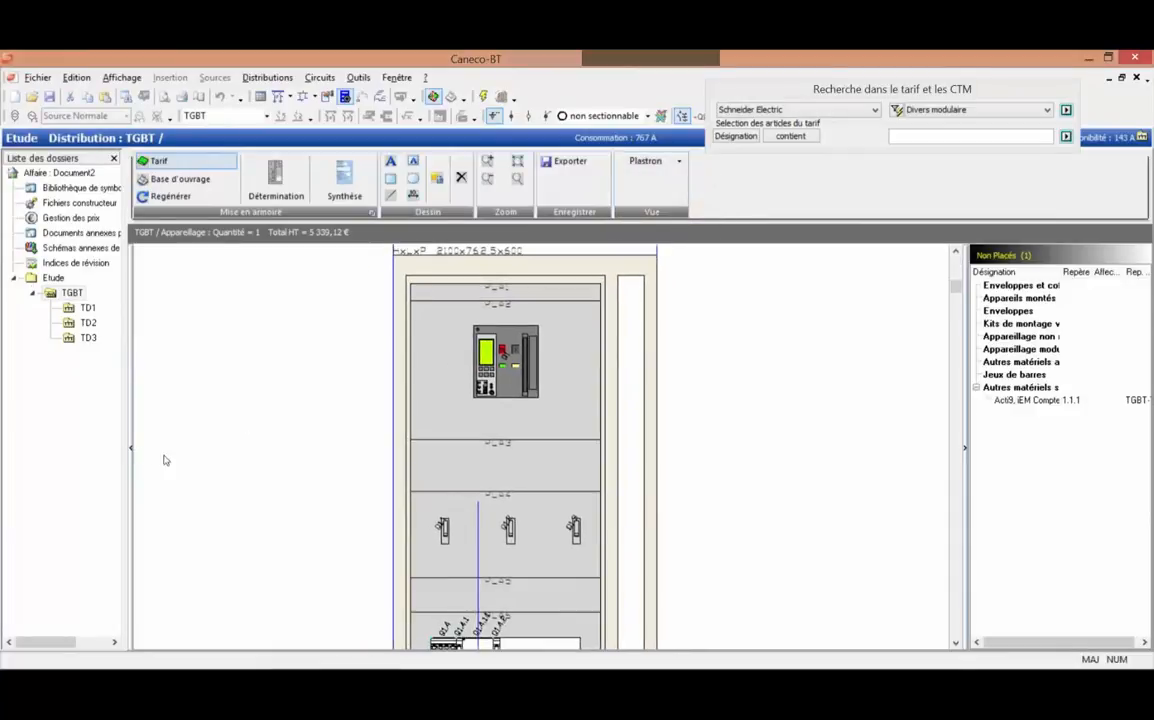
Step: Reveal the enclosure's equipment list beside the drawing and widen it to examine the Utilisation descriptions alongside the lower cabinet rows
left_click_drag(135, 455, 330, 470)
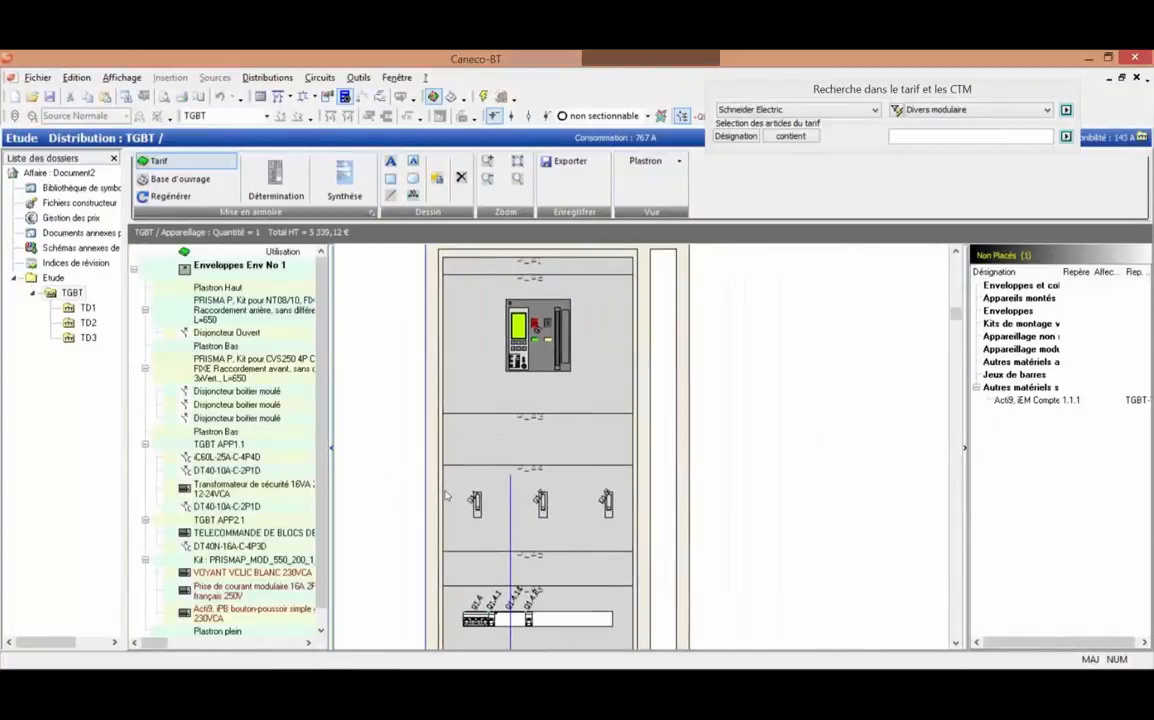
scroll(470, 503, "down", 2)
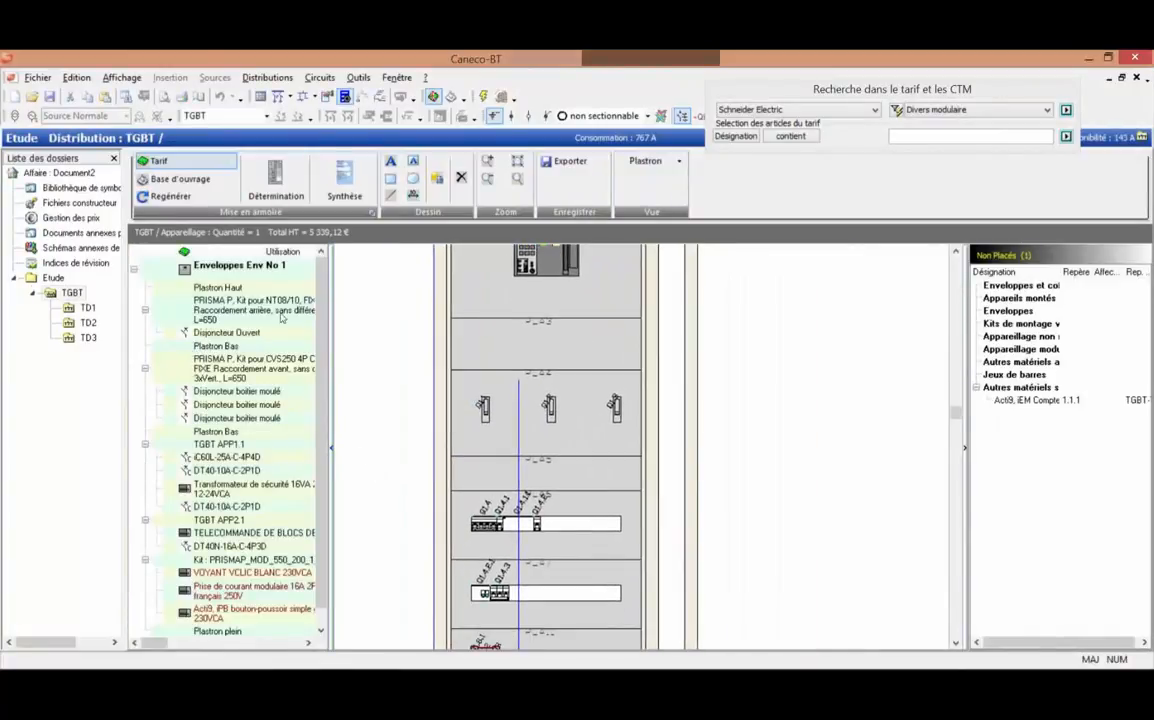
mouse_move(331, 392)
left_mouse_down()
mouse_move(442, 430)
mouse_move(440, 452)
left_mouse_up()
scroll(395, 460, "down", 1)
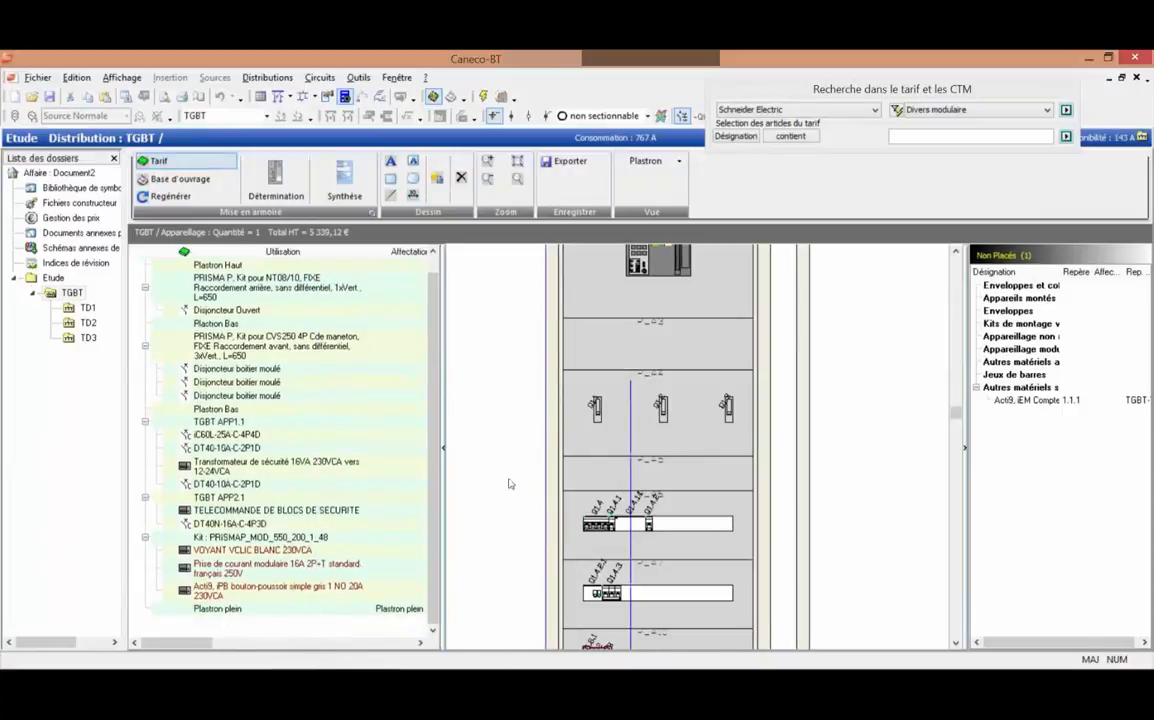
scroll(504, 450, "down", 2)
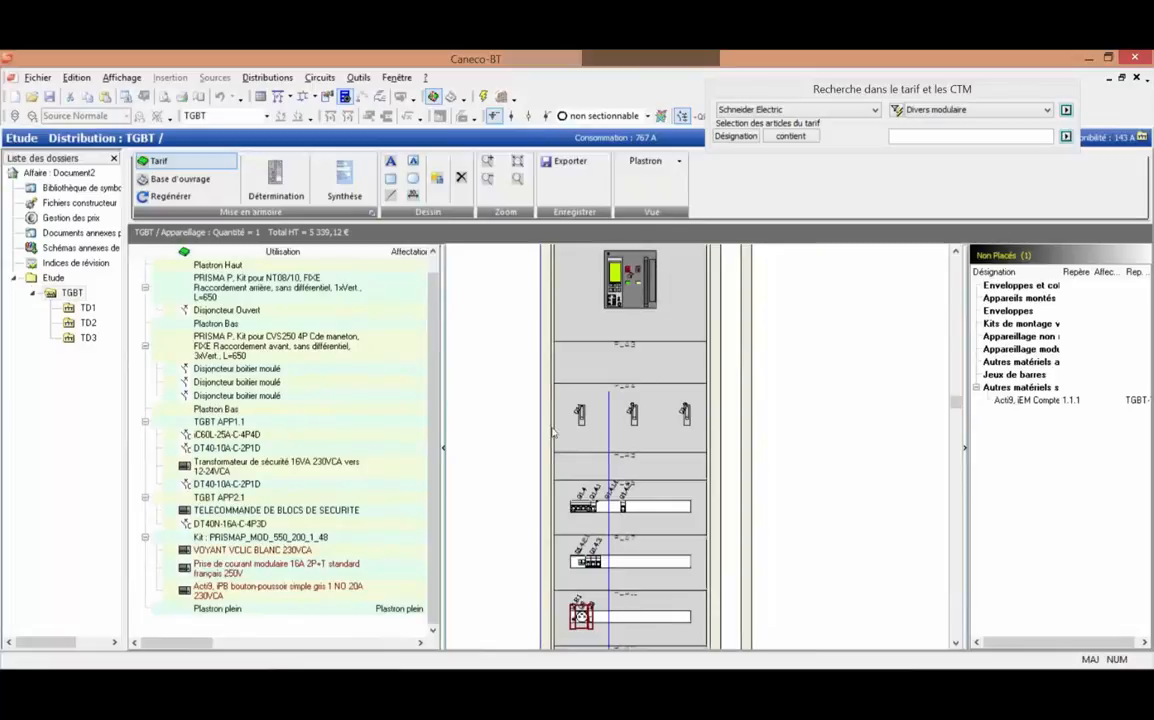